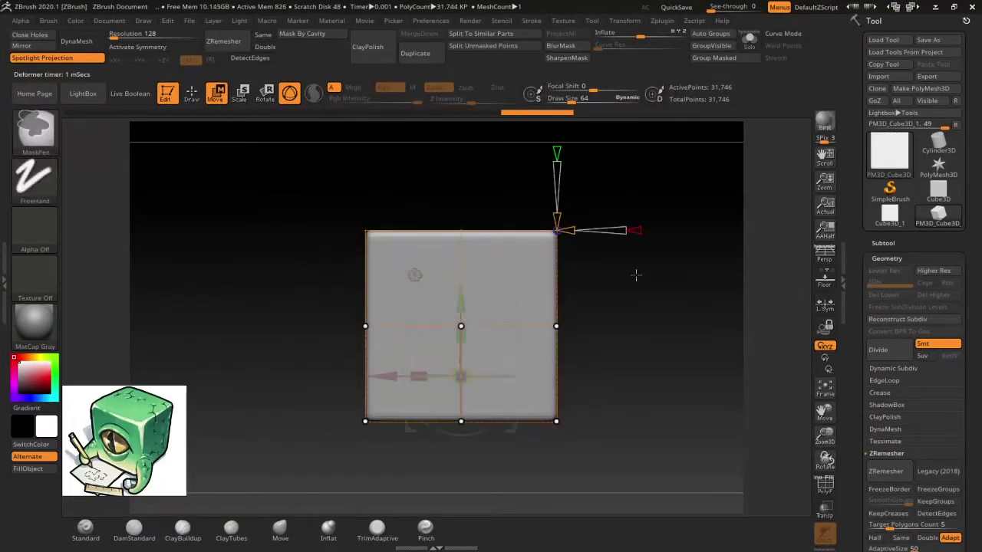
# Flare the cube's top edge slightly wider and load the IMM slit-pupil eye insert brush
pyautogui.moveTo(466, 265); pyautogui.dragTo(476, 260)
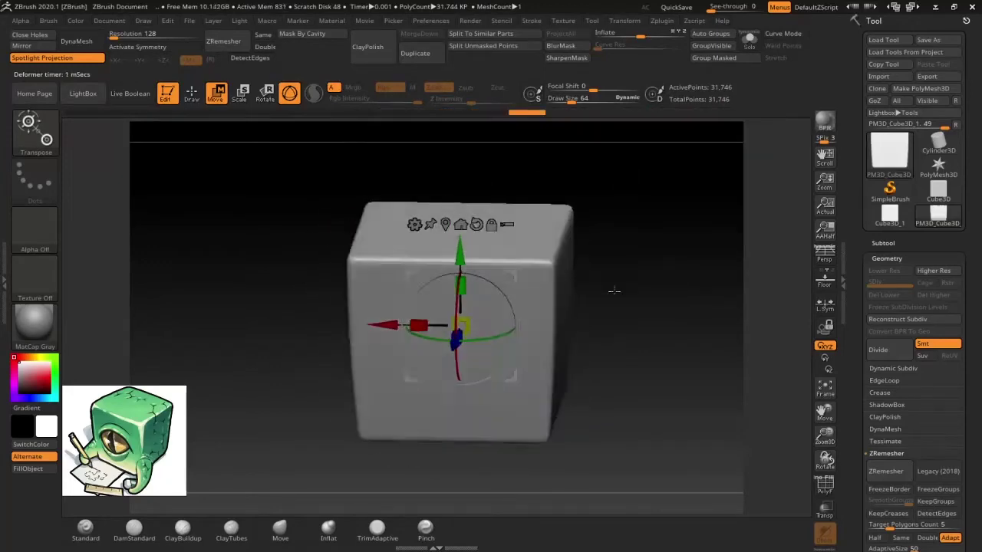
pyautogui.press(',')
pyautogui.click(199, 129)
pyautogui.doubleClick(285, 201)
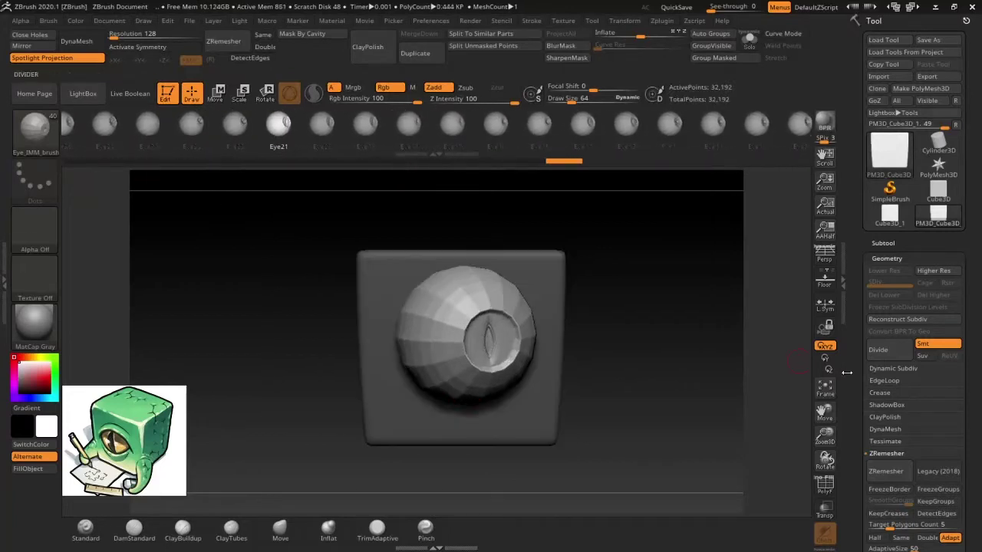
# Select the eyeball subtool and push it deeper into the cube's front face
pyautogui.click(215, 93)
pyautogui.moveTo(583, 429)
pyautogui.mouseDown()
pyautogui.moveTo(626, 371)
pyautogui.moveTo(486, 218)
pyautogui.mouseUp()
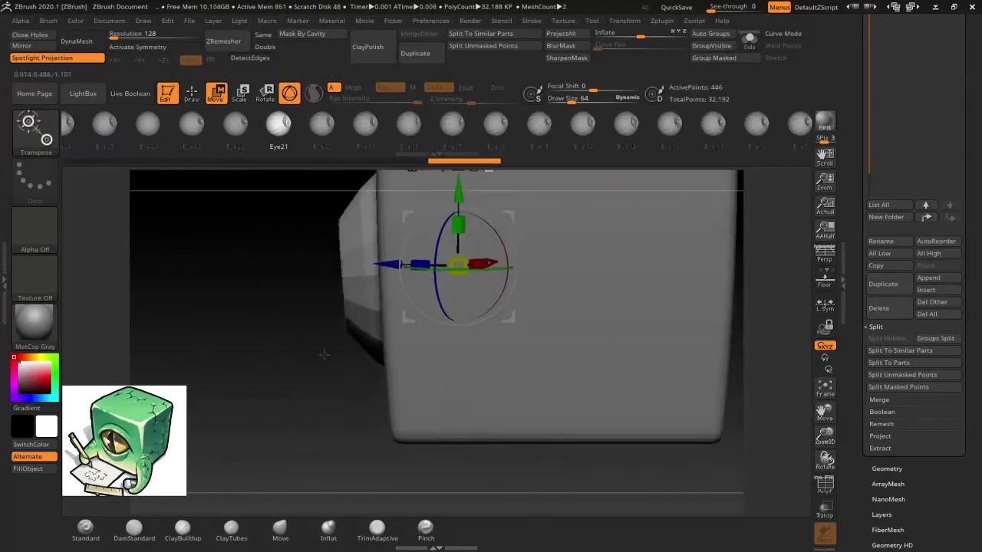
pyautogui.moveTo(515, 374); pyautogui.dragTo(480, 307)
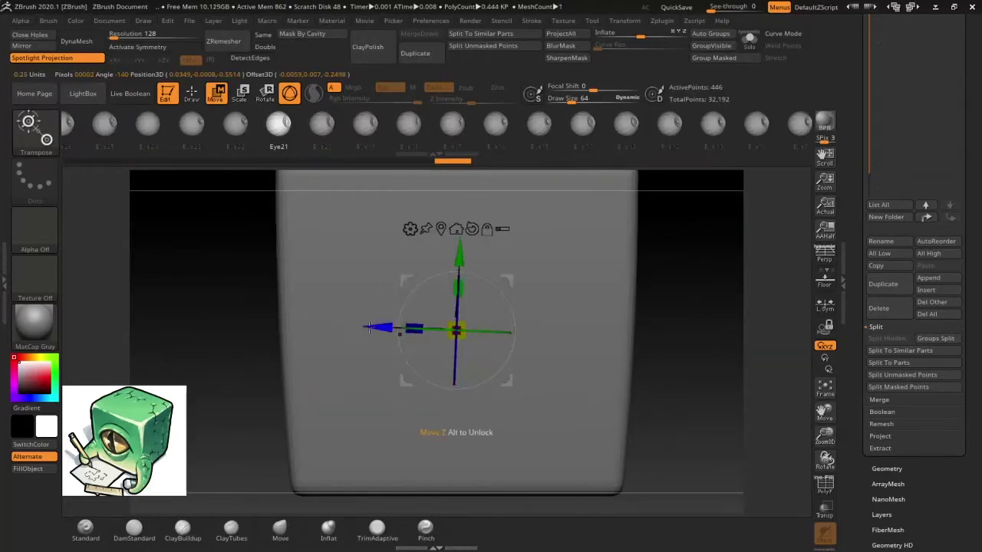
# Make the cube active again and subdivide it for finer sculpting detail
pyautogui.keyDown('alt'); pyautogui.click(472, 238); pyautogui.keyUp('alt')
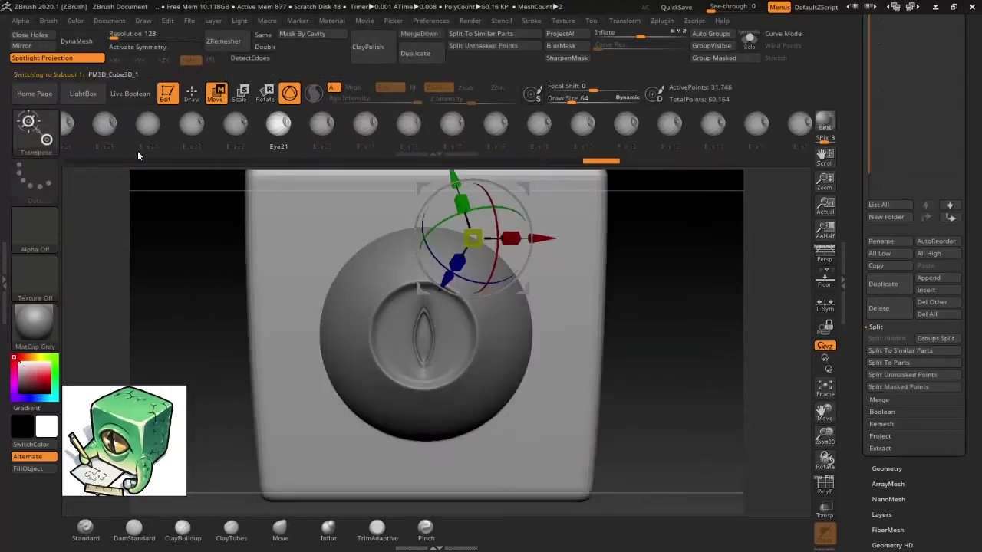
pyautogui.press('q')
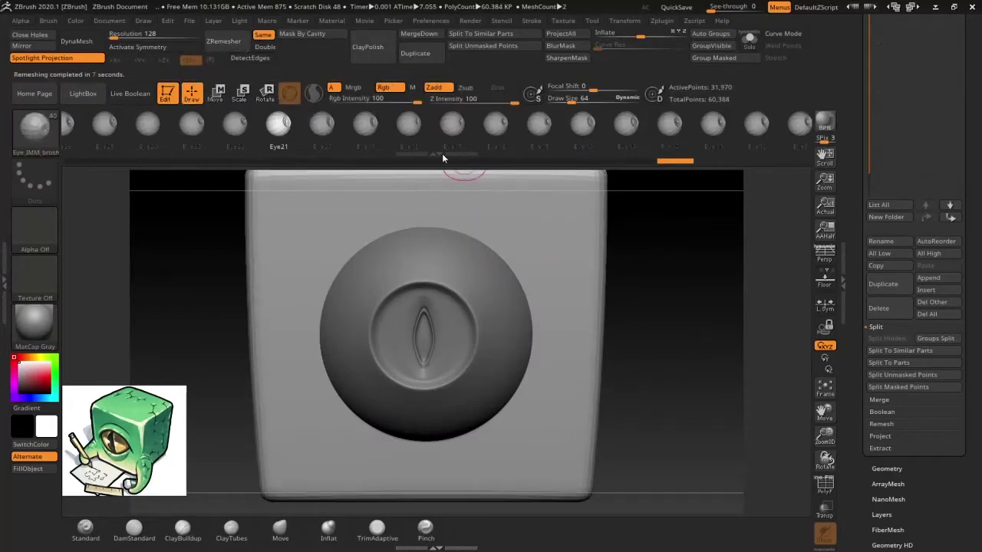
pyautogui.hotkey('ctrl', 'd')
pyautogui.hotkey('ctrl', 'd')
pyautogui.click(183, 527)
# With X symmetry on, build up and smooth upper and lower eyelids around the eye
pyautogui.moveTo(690, 192)
pyautogui.mouseDown()
pyautogui.moveTo(701, 251)
pyautogui.moveTo(690, 253)
pyautogui.mouseUp()
pyautogui.press('x')
pyautogui.moveTo(537, 284)
pyautogui.mouseDown()
pyautogui.moveTo(338, 291)
pyautogui.moveTo(552, 276)
pyautogui.moveTo(345, 291)
pyautogui.mouseUp()
pyautogui.moveTo(690, 307)
pyautogui.mouseDown()
pyautogui.moveTo(673, 308)
pyautogui.moveTo(657, 251)
pyautogui.moveTo(667, 260)
pyautogui.mouseUp()
pyautogui.moveTo(460, 291)
pyautogui.keyDown('shift'); pyautogui.mouseDown()
pyautogui.moveTo(346, 307)
pyautogui.moveTo(407, 319)
pyautogui.mouseUp(); pyautogui.keyUp('shift')
pyautogui.moveTo(408, 319); pyautogui.dragTo(471, 394, button='right')
pyautogui.moveTo(471, 394)
pyautogui.mouseDown()
pyautogui.moveTo(405, 412)
pyautogui.moveTo(503, 350)
pyautogui.mouseUp()
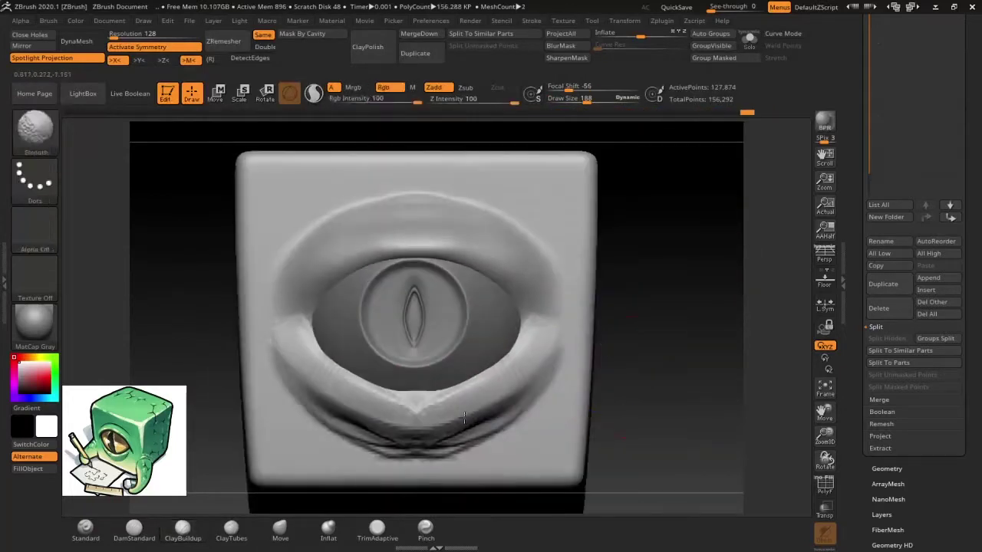
pyautogui.moveTo(504, 351); pyautogui.dragTo(367, 421, button='right')
pyautogui.moveTo(428, 434); pyautogui.dragTo(570, 351)
# Enlarge the brush and carve a DamStandard crease beneath the eye
pyautogui.moveTo(586, 99); pyautogui.dragTo(594, 99)
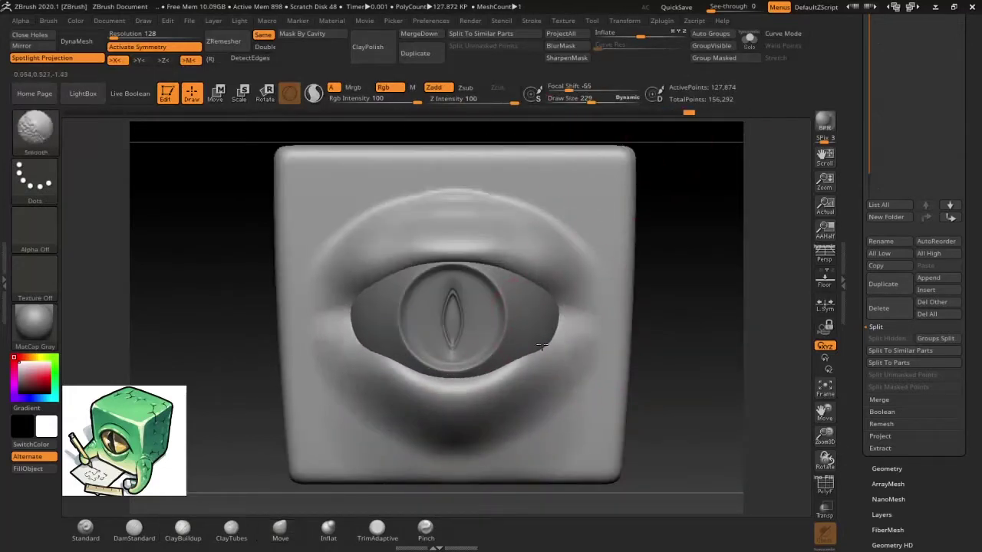
pyautogui.click(134, 527)
pyautogui.moveTo(491, 430); pyautogui.dragTo(429, 414, button='right')
pyautogui.moveTo(376, 406); pyautogui.dragTo(537, 414)
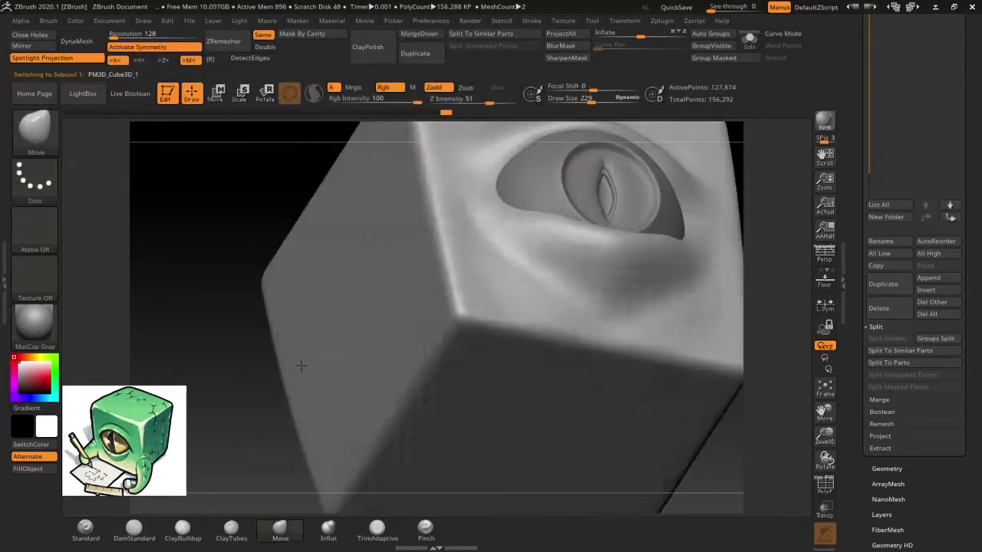
pyautogui.moveTo(460, 388); pyautogui.dragTo(626, 389, button='right')
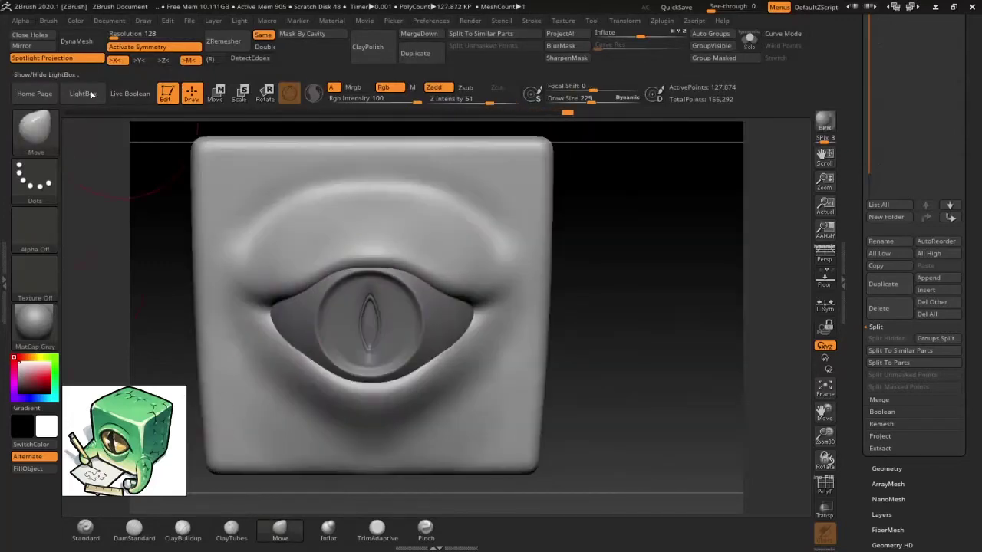
pyautogui.click(92, 93)
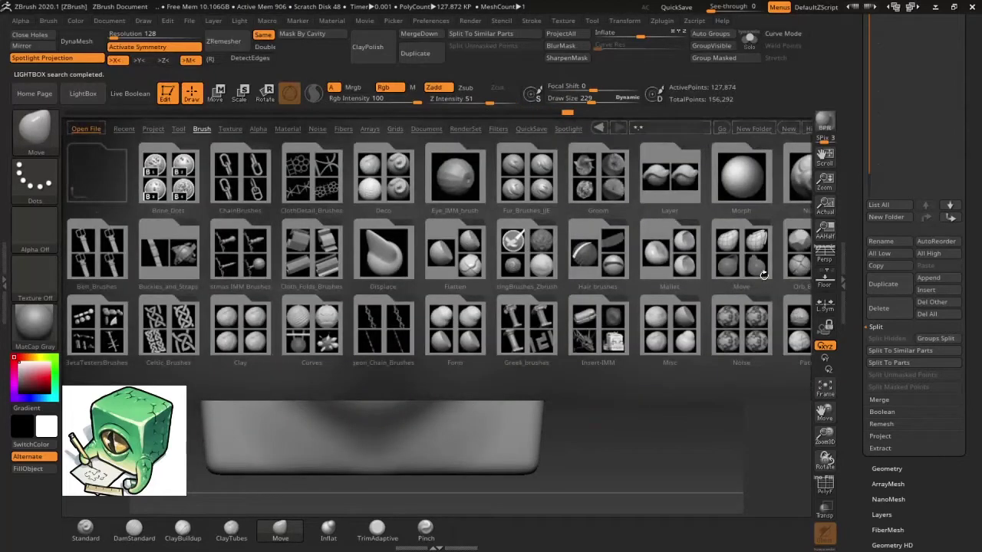
# Load the OrbFlatten_Edge brush, isolate the cube, and select the eyeball for moving
pyautogui.doubleClick(384, 265)
pyautogui.moveTo(373, 340)
pyautogui.mouseDown(button='right')
pyautogui.moveTo(464, 395)
pyautogui.moveTo(376, 329)
pyautogui.moveTo(737, 373)
pyautogui.moveTo(695, 351)
pyautogui.moveTo(455, 321)
pyautogui.mouseUp(button='right')
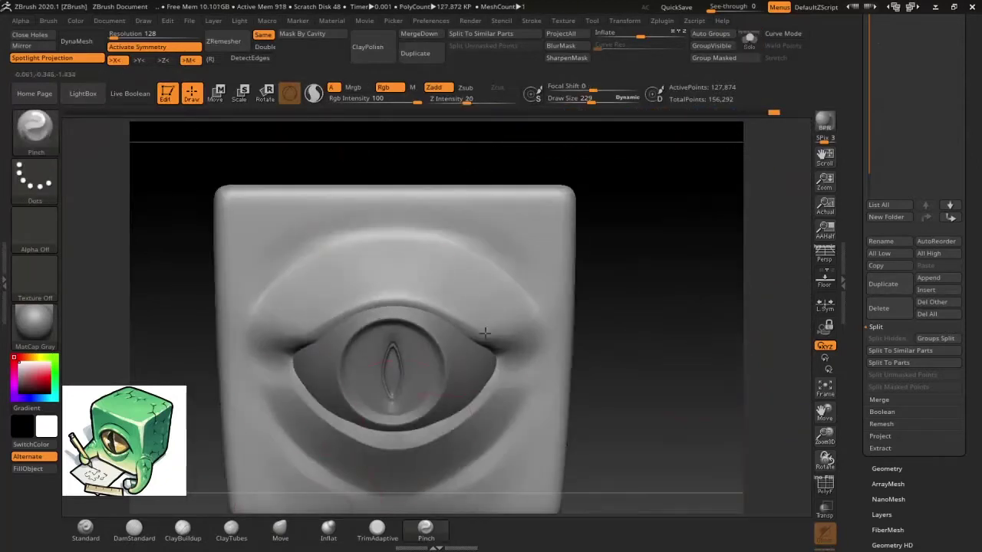
pyautogui.moveTo(668, 389); pyautogui.dragTo(490, 404, button='right')
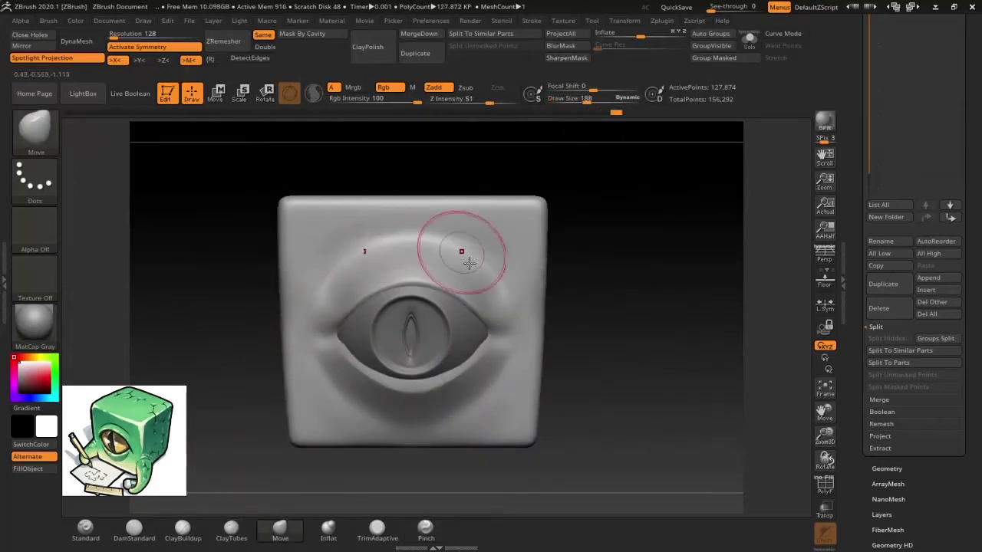
pyautogui.moveTo(501, 368); pyautogui.dragTo(490, 384, button='right')
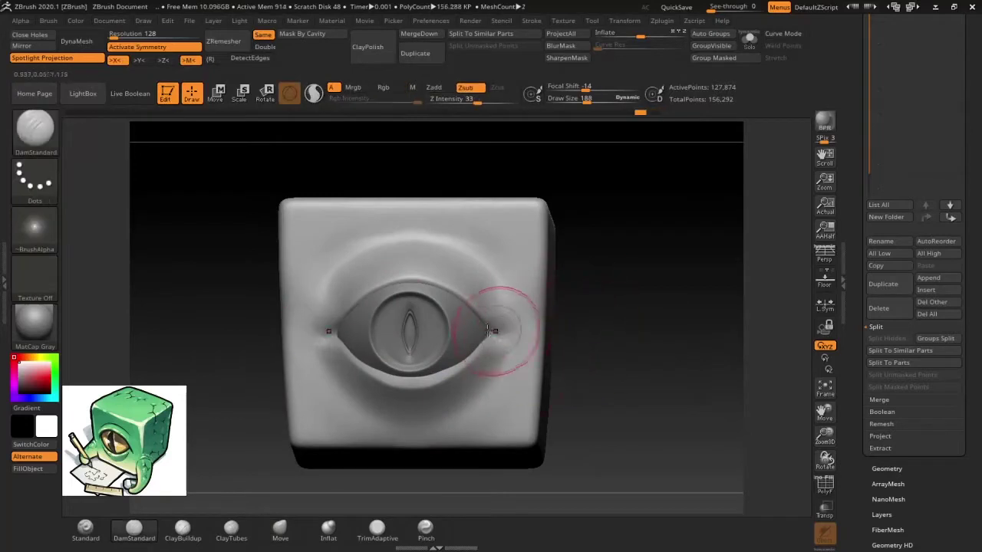
pyautogui.keyDown('ctrl'); pyautogui.moveTo(526, 394); pyautogui.dragTo(398, 489, button='right'); pyautogui.keyUp('ctrl')
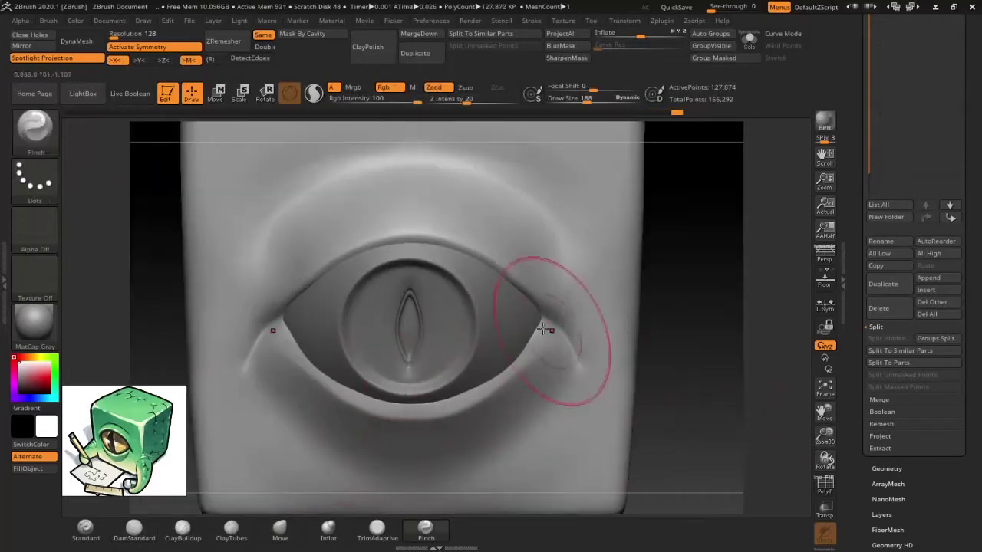
pyautogui.moveTo(543, 329); pyautogui.dragTo(658, 303, button='right')
pyautogui.press('w')
pyautogui.keyDown('alt'); pyautogui.click(435, 358); pyautogui.keyUp('alt')
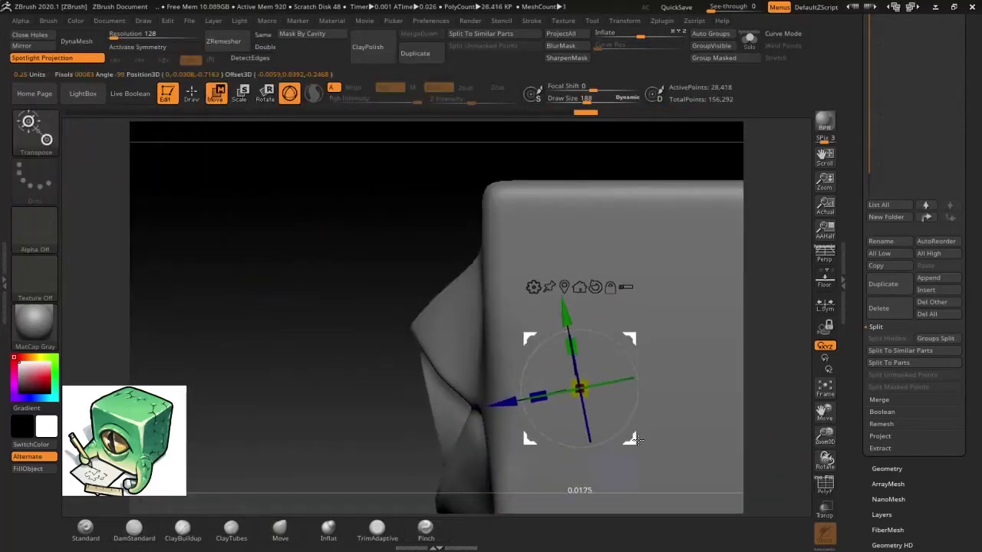
# Seat the eyeball in its socket using the move gizmo, with symmetry turned off
pyautogui.press('x')
pyautogui.press('q')
pyautogui.moveTo(460, 307)
pyautogui.mouseDown(button='right')
pyautogui.moveTo(340, 367)
pyautogui.moveTo(284, 373)
pyautogui.mouseUp(button='right')
pyautogui.press('x')
pyautogui.keyDown('alt'); pyautogui.click(345, 150); pyautogui.keyUp('alt')
pyautogui.press('w')
pyautogui.moveTo(322, 345)
pyautogui.mouseDown(button='right')
pyautogui.moveTo(307, 330)
pyautogui.moveTo(270, 353)
pyautogui.moveTo(422, 266)
pyautogui.moveTo(504, 148)
pyautogui.moveTo(460, 230)
pyautogui.mouseUp(button='right')
pyautogui.keyDown('alt'); pyautogui.click(413, 361); pyautogui.keyUp('alt')
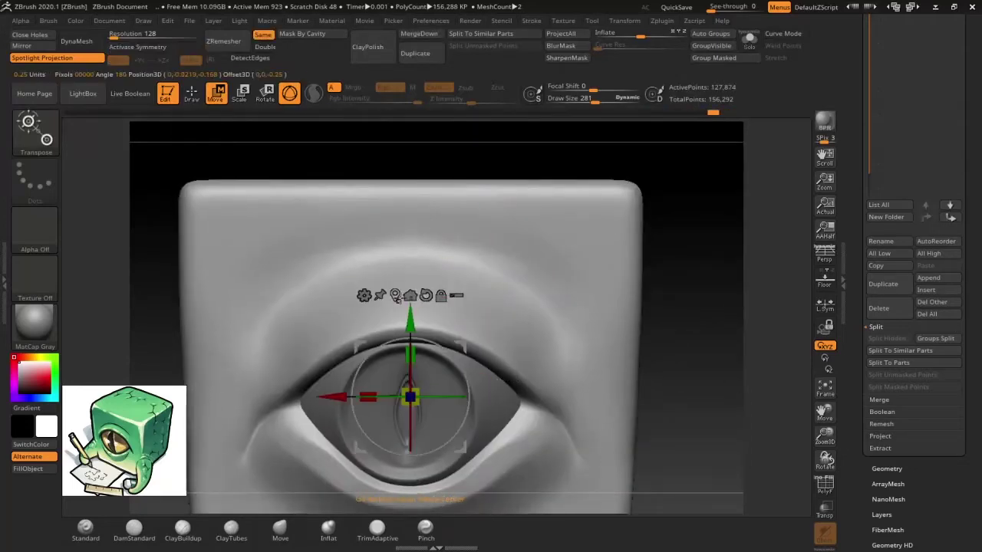
pyautogui.moveTo(439, 302)
pyautogui.mouseDown(button='right')
pyautogui.moveTo(383, 323)
pyautogui.moveTo(475, 307)
pyautogui.moveTo(414, 322)
pyautogui.moveTo(495, 341)
pyautogui.mouseUp(button='right')
pyautogui.moveTo(393, 362)
pyautogui.keyDown('shift'); pyautogui.mouseDown(button='right')
pyautogui.moveTo(337, 362)
pyautogui.moveTo(471, 325)
pyautogui.moveTo(438, 317)
pyautogui.moveTo(717, 302)
pyautogui.moveTo(491, 316)
pyautogui.mouseUp(button='right'); pyautogui.keyUp('shift')
# Mask above the eye and ZRemesh the face to about 125,266 points
pyautogui.press('q')
pyautogui.keyDown('alt'); pyautogui.click(322, 362); pyautogui.keyUp('alt')
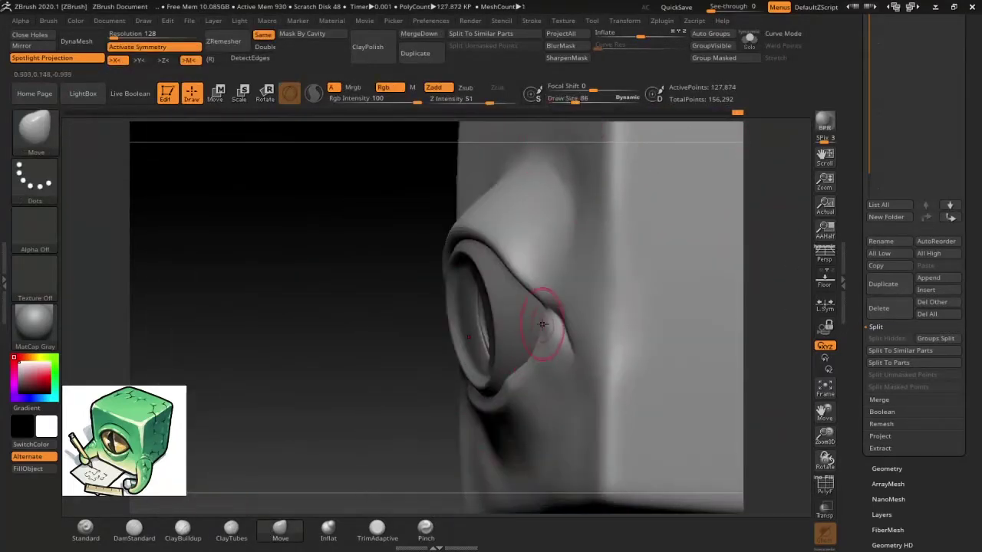
pyautogui.moveTo(512, 383)
pyautogui.keyDown('shift'); pyautogui.mouseDown(button='right')
pyautogui.moveTo(526, 390)
pyautogui.moveTo(703, 346)
pyautogui.mouseUp(button='right'); pyautogui.keyUp('shift')
pyautogui.keyDown('ctrl'); pyautogui.moveTo(376, 268); pyautogui.dragTo(491, 262); pyautogui.keyUp('ctrl')
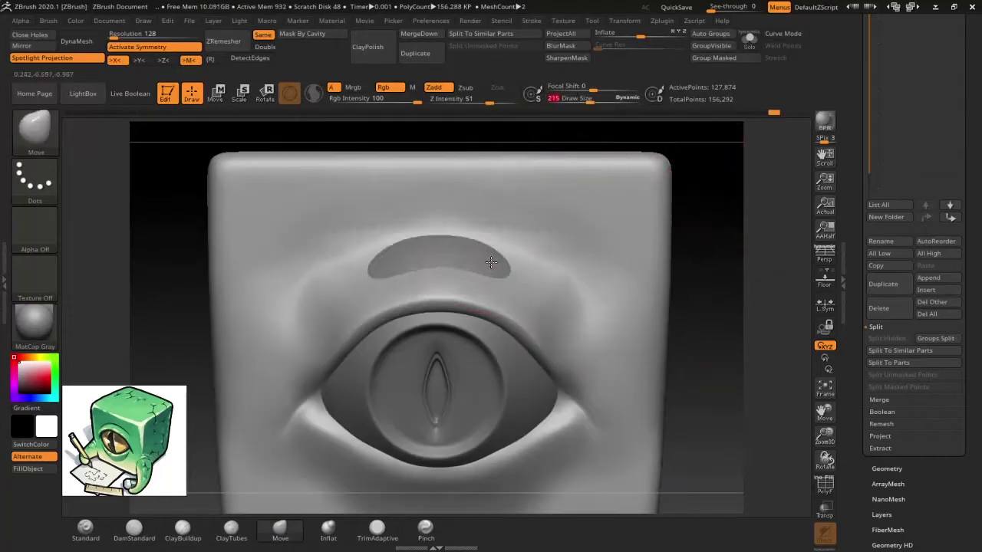
pyautogui.moveTo(220, 417)
pyautogui.mouseDown(button='right')
pyautogui.moveTo(438, 215)
pyautogui.moveTo(715, 343)
pyautogui.mouseUp(button='right')
pyautogui.click(223, 41)
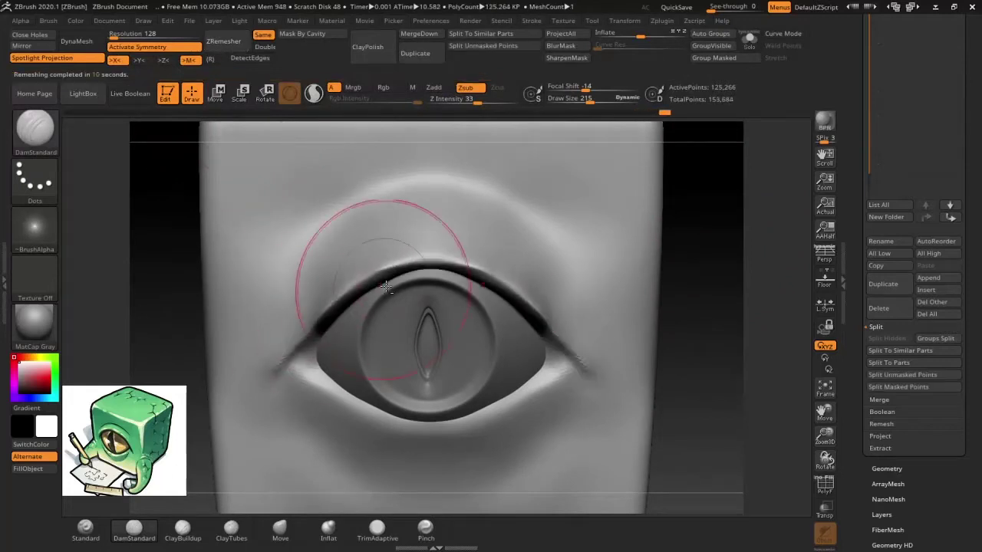
pyautogui.moveTo(438, 416)
pyautogui.mouseDown(button='right')
pyautogui.moveTo(537, 322)
pyautogui.moveTo(717, 375)
pyautogui.moveTo(514, 405)
pyautogui.moveTo(653, 309)
pyautogui.moveTo(463, 201)
pyautogui.mouseUp(button='right')
pyautogui.press('b')
pyautogui.press('m')
pyautogui.press('v')
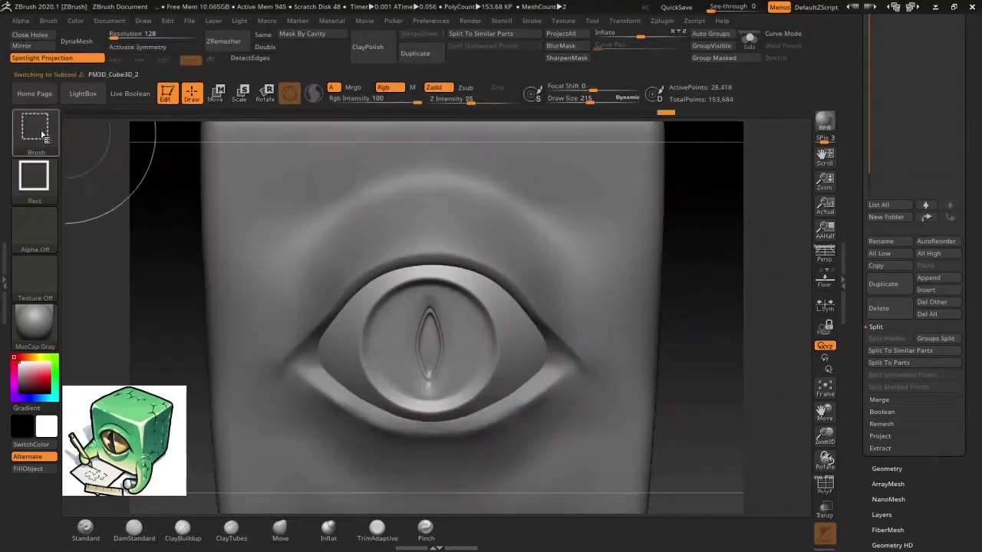
# Slice across the face with TrimCurve and lift the eye region upward
pyautogui.keyDown('ctrl'); pyautogui.keyDown('shift'); pyautogui.click(35, 131); pyautogui.keyUp('shift'); pyautogui.keyUp('ctrl')
pyautogui.keyDown('ctrl'); pyautogui.keyDown('shift'); pyautogui.moveTo(157, 243); pyautogui.dragTo(709, 235); pyautogui.keyUp('shift'); pyautogui.keyUp('ctrl')
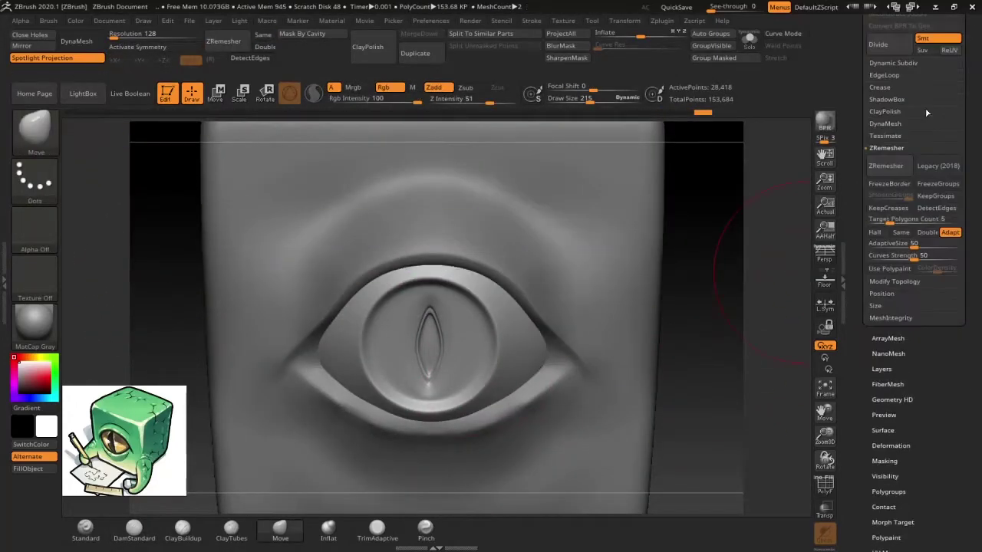
pyautogui.keyDown('alt'); pyautogui.click(500, 326); pyautogui.keyUp('alt')
pyautogui.moveTo(500, 326); pyautogui.dragTo(463, 201)
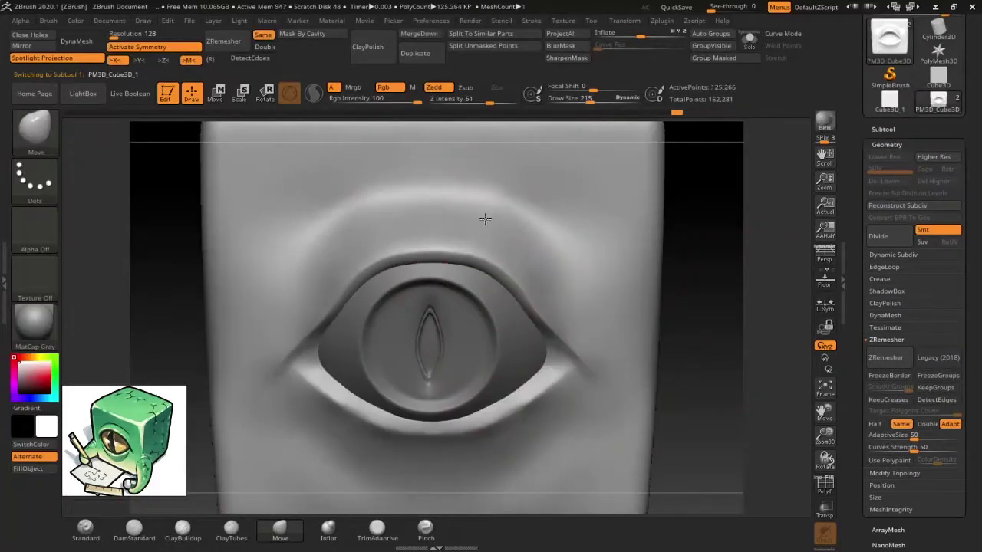
pyautogui.moveTo(716, 381)
pyautogui.mouseDown()
pyautogui.moveTo(344, 322)
pyautogui.moveTo(285, 417)
pyautogui.mouseUp()
# Carve a DamStandard crease arching over the upper eyelid
pyautogui.press('b')
pyautogui.press('d')
pyautogui.press('s')
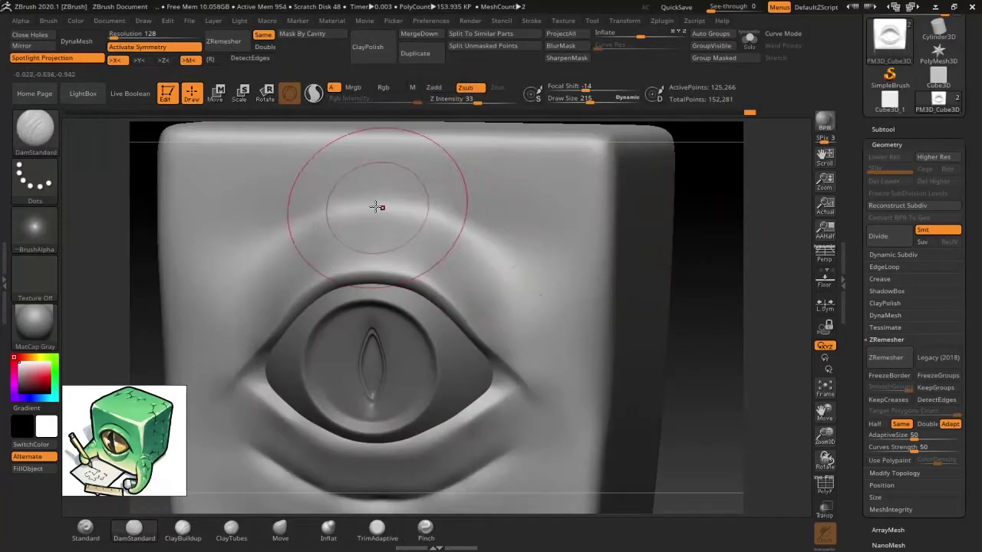
pyautogui.moveTo(377, 208)
pyautogui.mouseDown()
pyautogui.moveTo(497, 245)
pyautogui.moveTo(416, 417)
pyautogui.moveTo(632, 171)
pyautogui.mouseUp()
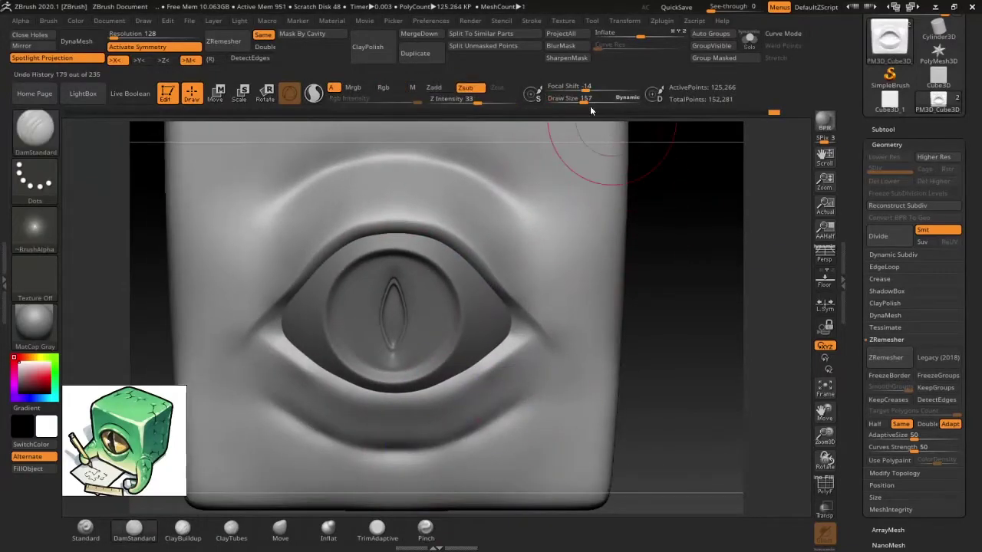
pyautogui.press('b')
pyautogui.press('p')
pyautogui.press('i')
pyautogui.moveTo(713, 322)
pyautogui.mouseDown()
pyautogui.moveTo(653, 258)
pyautogui.moveTo(615, 124)
pyautogui.mouseUp()
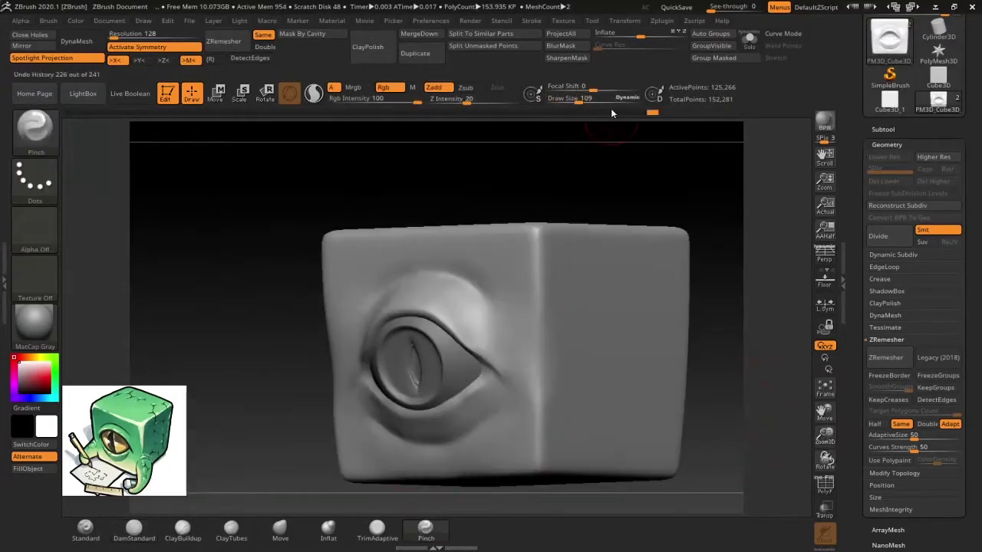
pyautogui.moveTo(541, 312)
pyautogui.mouseDown()
pyautogui.moveTo(456, 355)
pyautogui.moveTo(637, 230)
pyautogui.moveTo(774, 414)
pyautogui.mouseUp()
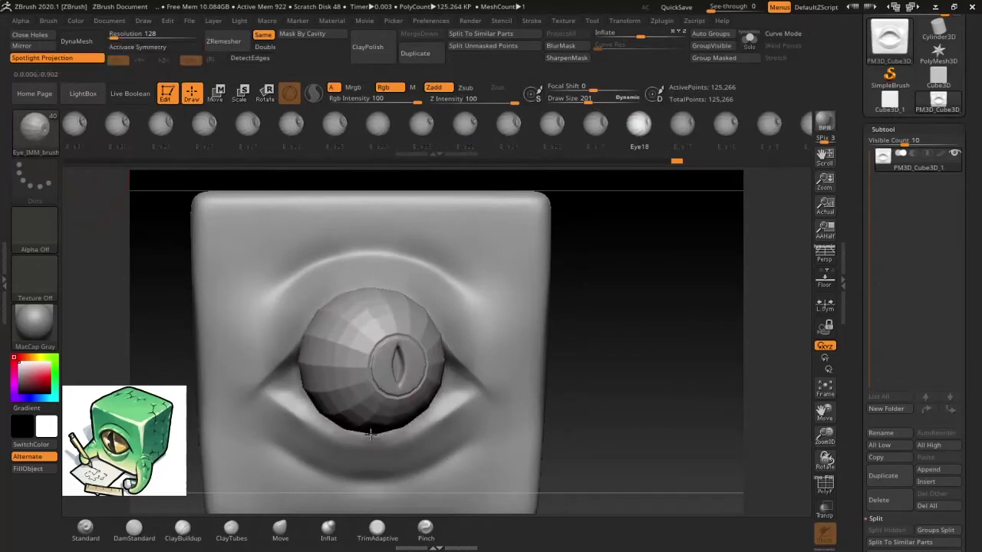
# Insert a new IMM eyeball into the socket and split it into its own subtool
pyautogui.moveTo(370, 434); pyautogui.dragTo(372, 439)
pyautogui.moveTo(568, 322)
pyautogui.mouseDown()
pyautogui.moveTo(624, 344)
pyautogui.moveTo(409, 224)
pyautogui.mouseUp()
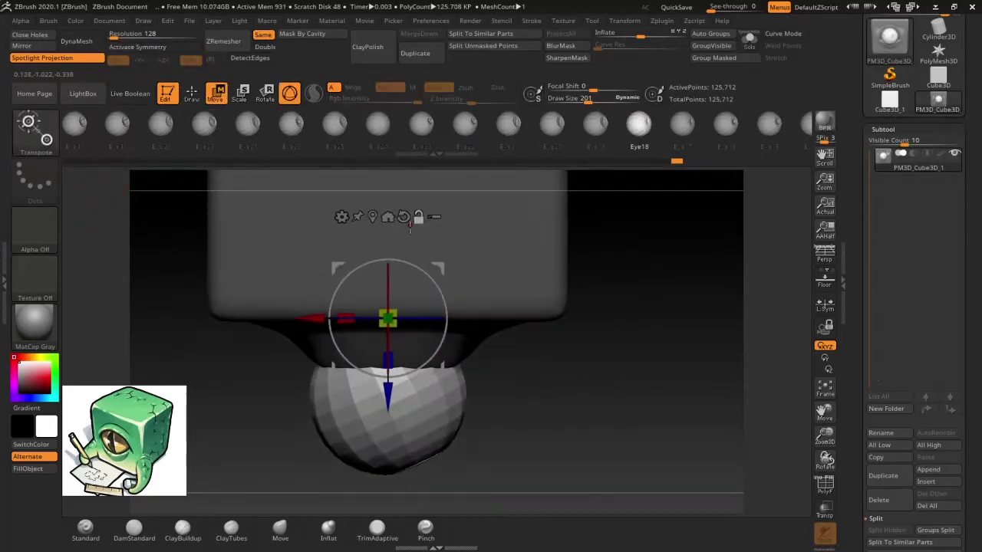
pyautogui.moveTo(436, 391); pyautogui.dragTo(827, 459)
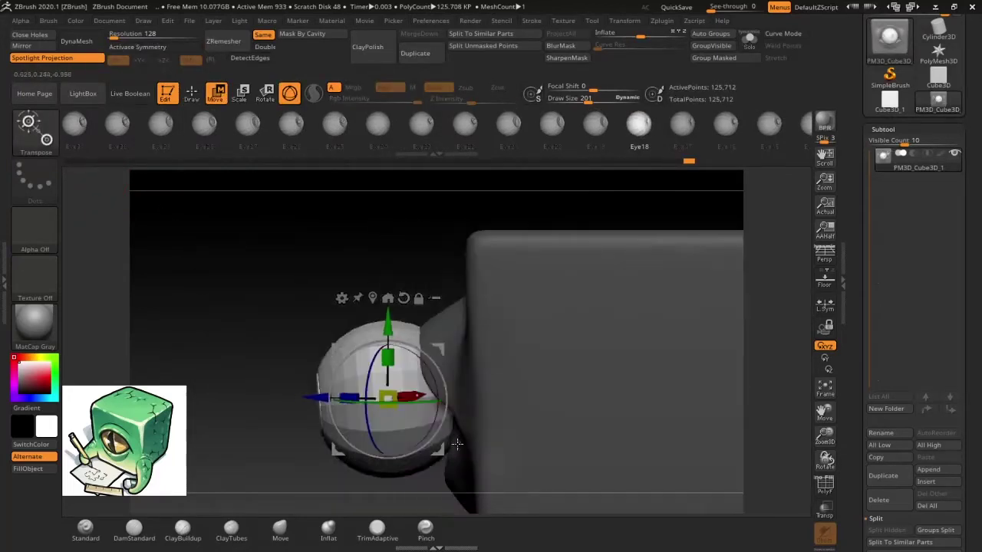
pyautogui.click(483, 46)
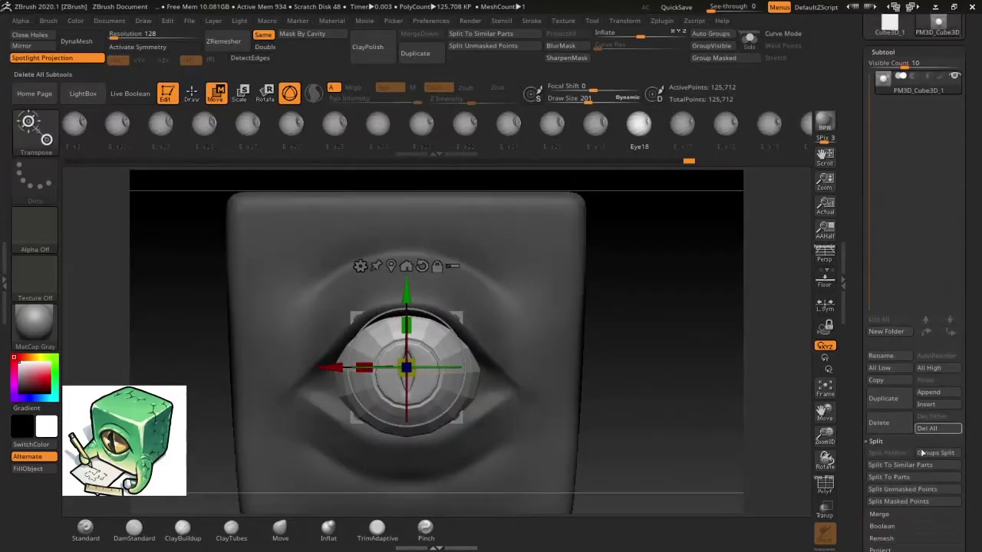
# Position the new eyeball in the socket with the move gizmo
pyautogui.keyDown('alt'); pyautogui.click(334, 361); pyautogui.keyUp('alt')
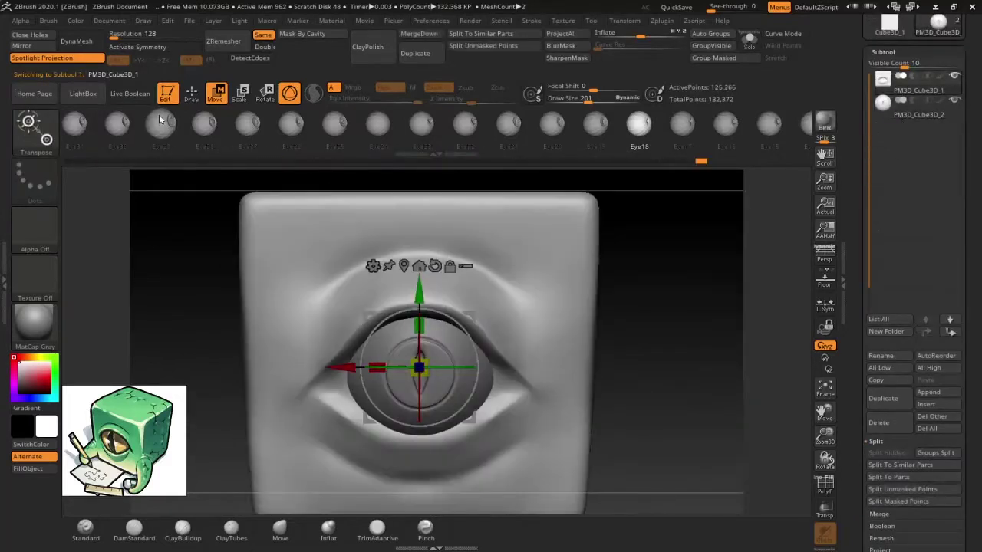
pyautogui.press('q')
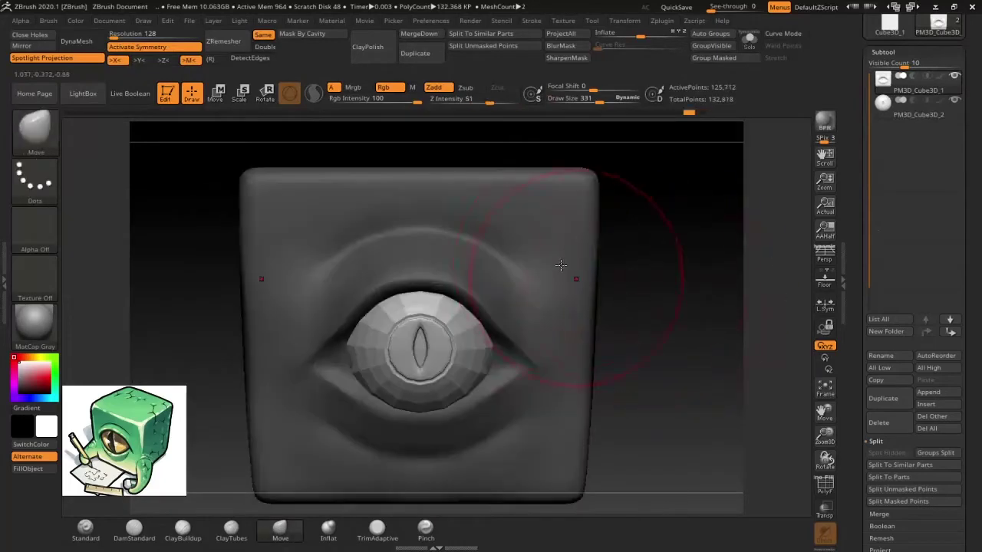
pyautogui.press('w')
pyautogui.moveTo(691, 307)
pyautogui.mouseDown()
pyautogui.moveTo(495, 313)
pyautogui.moveTo(449, 301)
pyautogui.mouseUp()
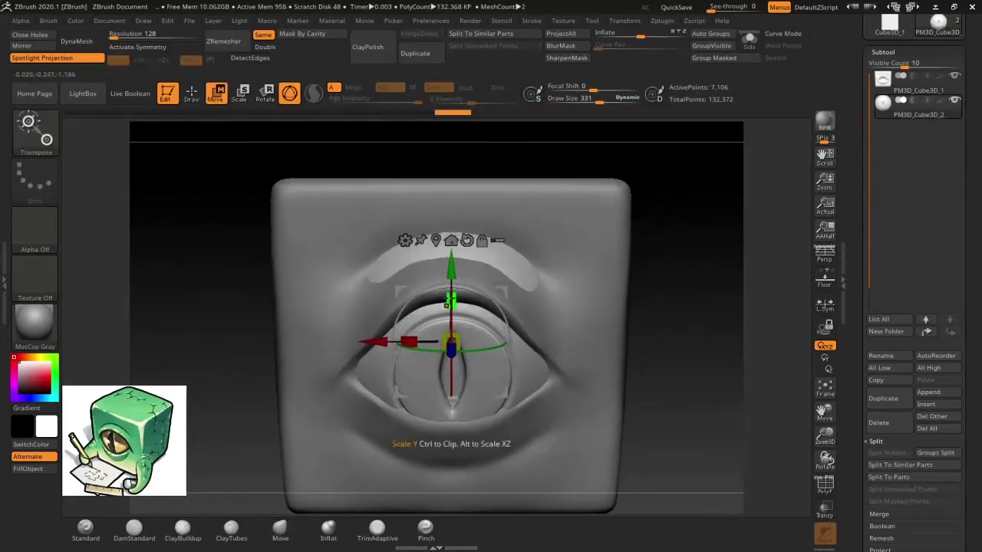
pyautogui.moveTo(649, 364); pyautogui.dragTo(460, 307)
# Pull the upper eyelid into shape with the Move brush around the seated eye
pyautogui.click(453, 289)
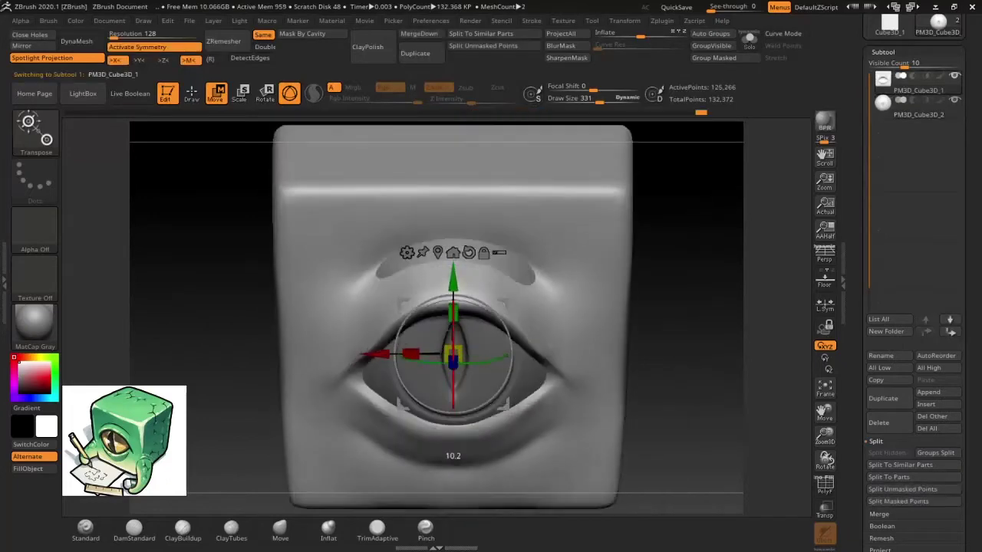
pyautogui.press('q')
pyautogui.moveTo(491, 222); pyautogui.dragTo(483, 253)
pyautogui.moveTo(690, 322)
pyautogui.mouseDown()
pyautogui.moveTo(653, 320)
pyautogui.moveTo(664, 171)
pyautogui.mouseUp()
pyautogui.press('w')
pyautogui.keyDown('shift'); pyautogui.moveTo(698, 116); pyautogui.dragTo(320, 171); pyautogui.keyUp('shift')
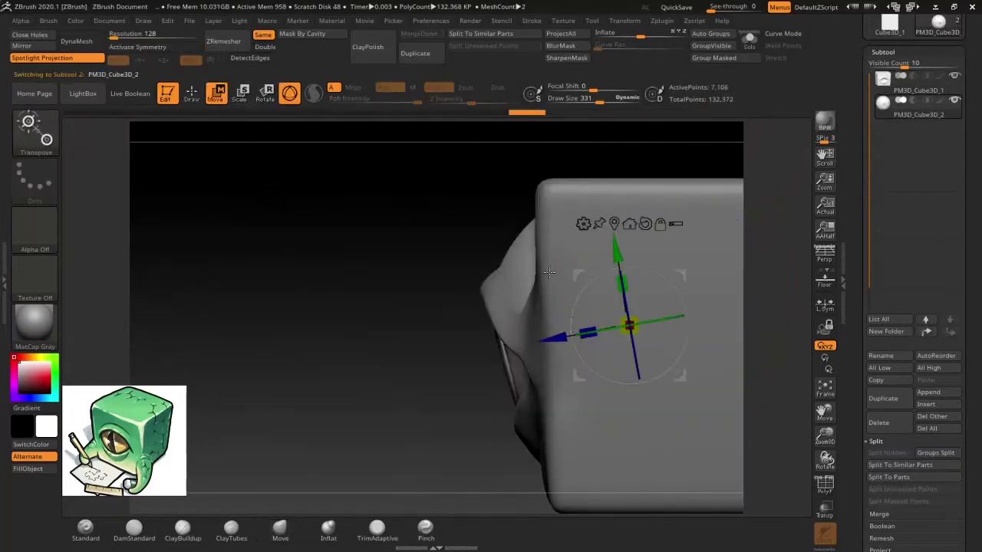
pyautogui.moveTo(682, 384); pyautogui.dragTo(612, 379)
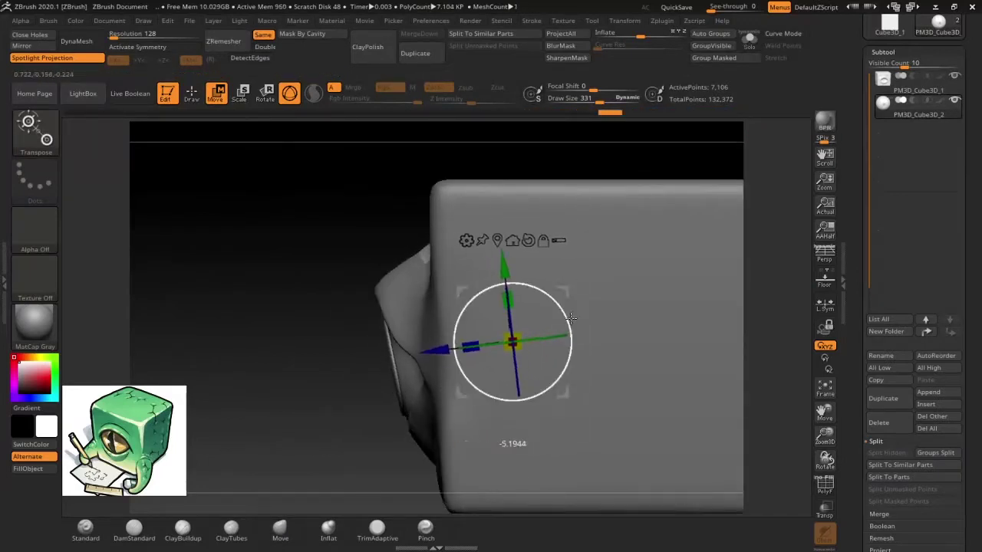
pyautogui.keyDown('shift'); pyautogui.moveTo(572, 316); pyautogui.dragTo(553, 301); pyautogui.keyUp('shift')
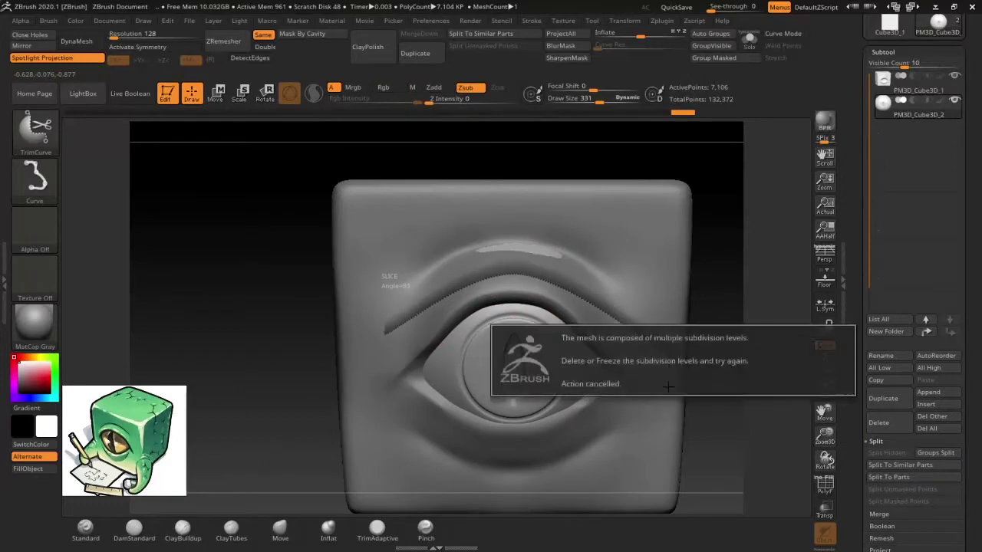
pyautogui.keyDown('ctrl'); pyautogui.keyDown('shift'); pyautogui.moveTo(371, 324); pyautogui.dragTo(443, 286); pyautogui.keyUp('shift'); pyautogui.keyUp('ctrl')
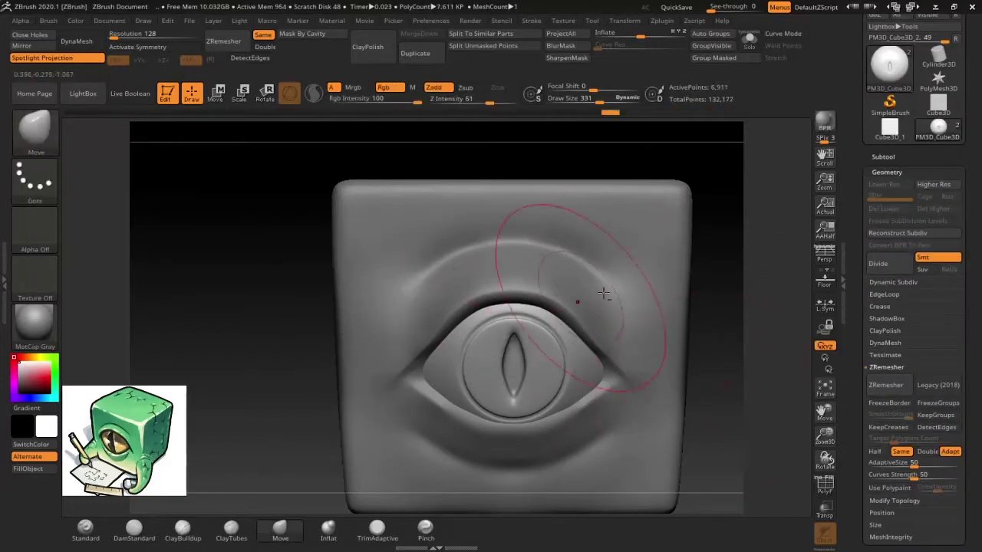
# Slice the cube into top and bottom band polygroups, remesh it, and subdivide to level 3
pyautogui.hotkey('ctrl', 'z')
pyautogui.moveTo(438, 245); pyautogui.dragTo(438, 263)
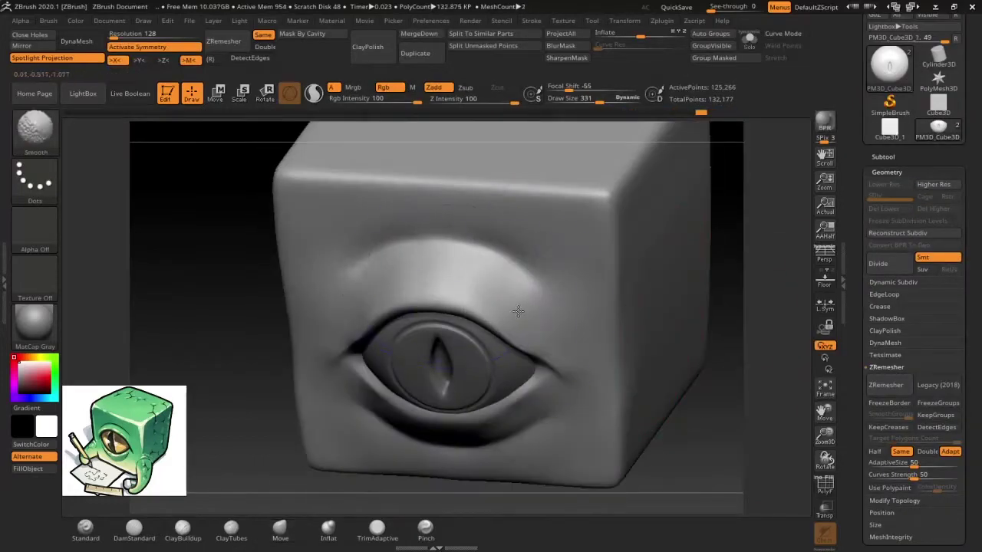
pyautogui.moveTo(460, 350); pyautogui.dragTo(686, 306)
pyautogui.scroll(-2, 971, 386)
pyautogui.scroll(-1, 970, 386)
pyautogui.hotkey('shift', 'f')
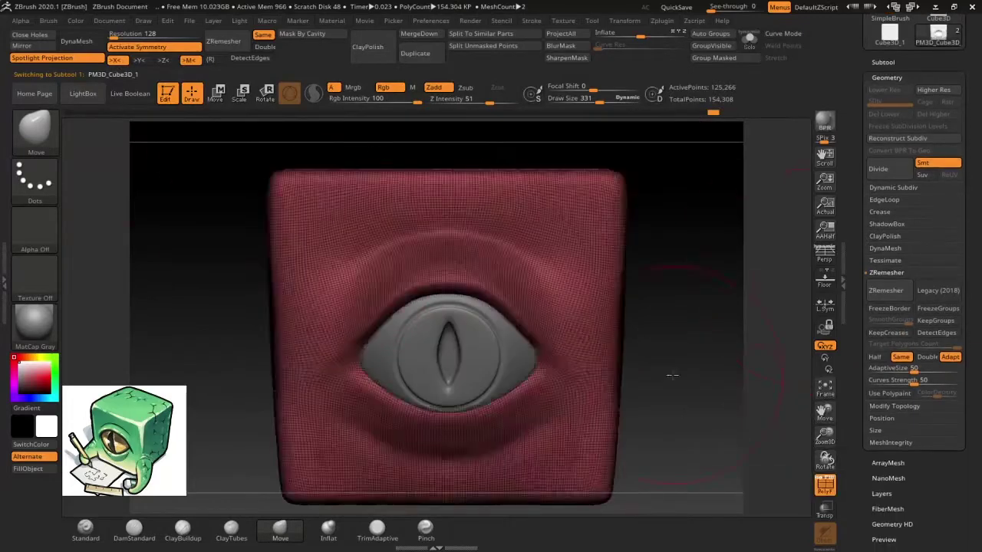
pyautogui.moveTo(97, 162)
pyautogui.mouseDown()
pyautogui.moveTo(144, 289)
pyautogui.moveTo(372, 215)
pyautogui.moveTo(680, 225)
pyautogui.moveTo(692, 429)
pyautogui.mouseUp()
pyautogui.moveTo(234, 142)
pyautogui.keyDown('ctrl'); pyautogui.keyDown('shift'); pyautogui.mouseDown()
pyautogui.moveTo(296, 344)
pyautogui.moveTo(217, 219)
pyautogui.moveTo(285, 466)
pyautogui.moveTo(399, 506)
pyautogui.moveTo(311, 146)
pyautogui.mouseUp(); pyautogui.keyUp('shift'); pyautogui.keyUp('ctrl')
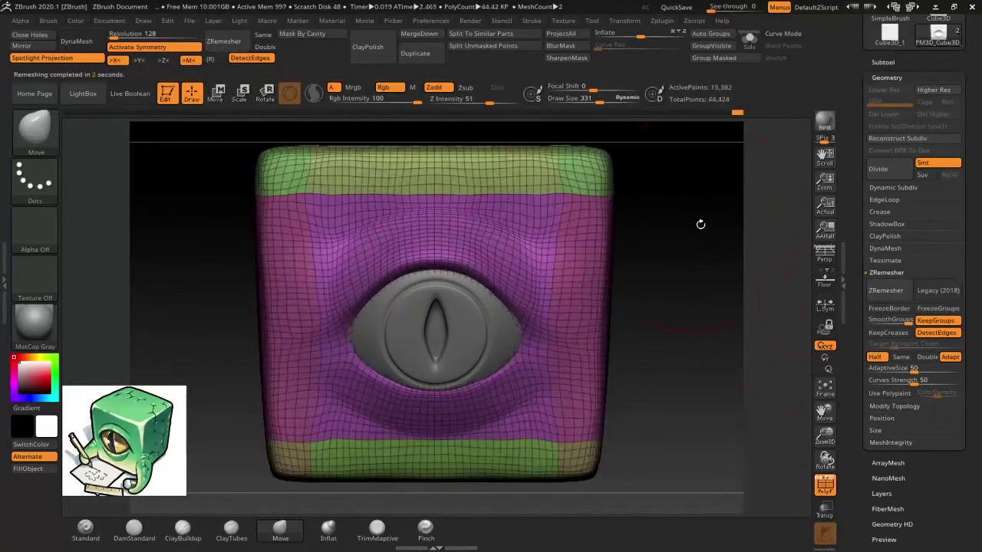
pyautogui.hotkey('ctrl', 'd')
pyautogui.hotkey('ctrl', 'd')
pyautogui.moveTo(692, 374)
pyautogui.mouseDown()
pyautogui.moveTo(581, 285)
pyautogui.moveTo(519, 441)
pyautogui.mouseUp()
# Refine the forms around the eye socket with the Move brush and masking
pyautogui.moveTo(655, 434)
pyautogui.mouseDown()
pyautogui.moveTo(697, 256)
pyautogui.moveTo(460, 364)
pyautogui.moveTo(553, 423)
pyautogui.moveTo(216, 489)
pyautogui.mouseUp()
pyautogui.press('b')
pyautogui.press('m')
pyautogui.press('v')
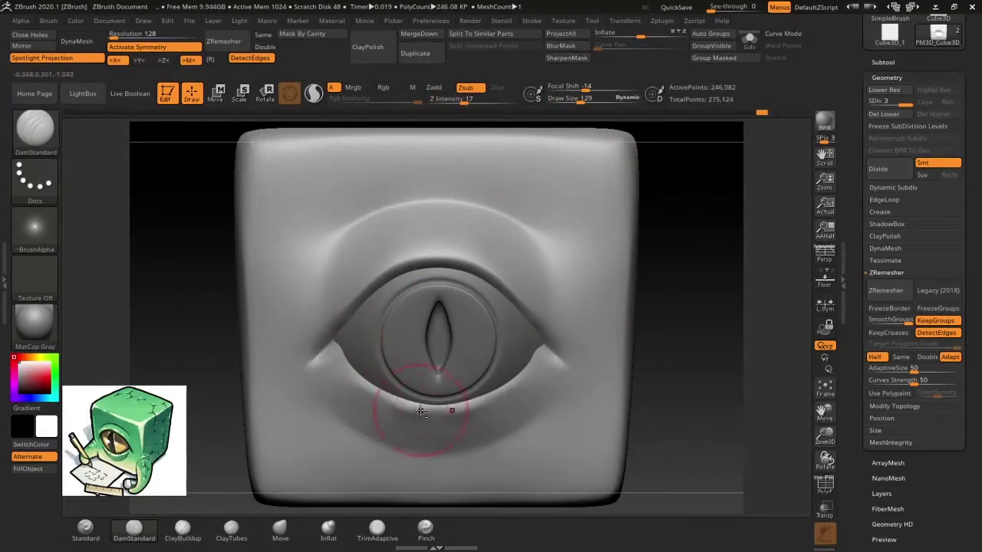
pyautogui.moveTo(691, 309); pyautogui.dragTo(471, 451)
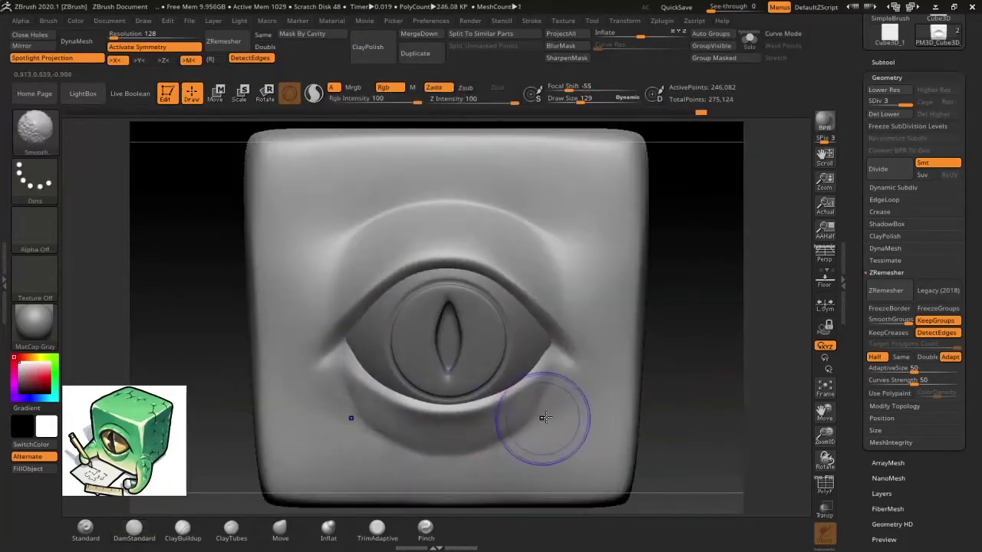
pyautogui.press('ctrl')
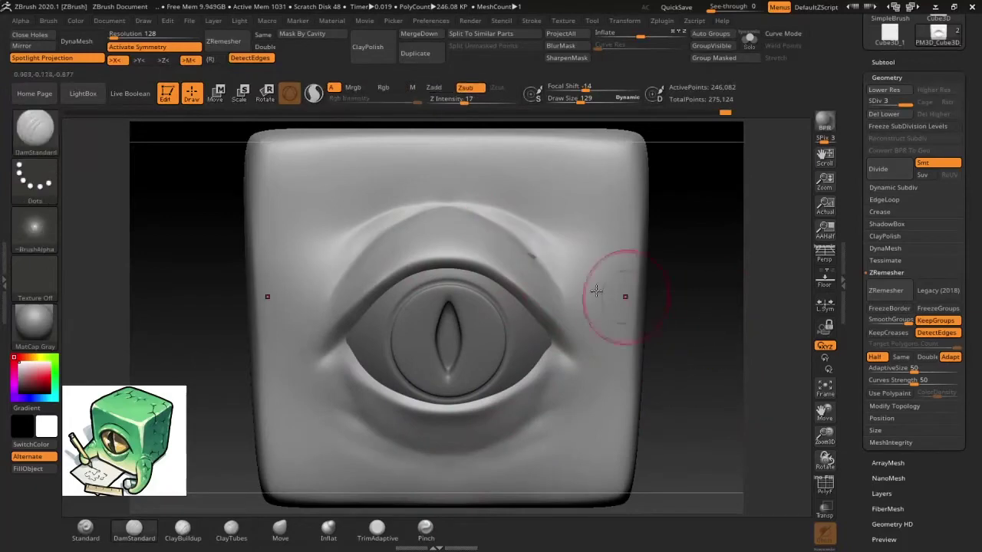
pyautogui.moveTo(615, 341); pyautogui.dragTo(913, 478)
# Open Surface Noise in NoiseMaker, raise the strength, and try Erosion at a larger scale
pyautogui.click(886, 77)
pyautogui.click(889, 92)
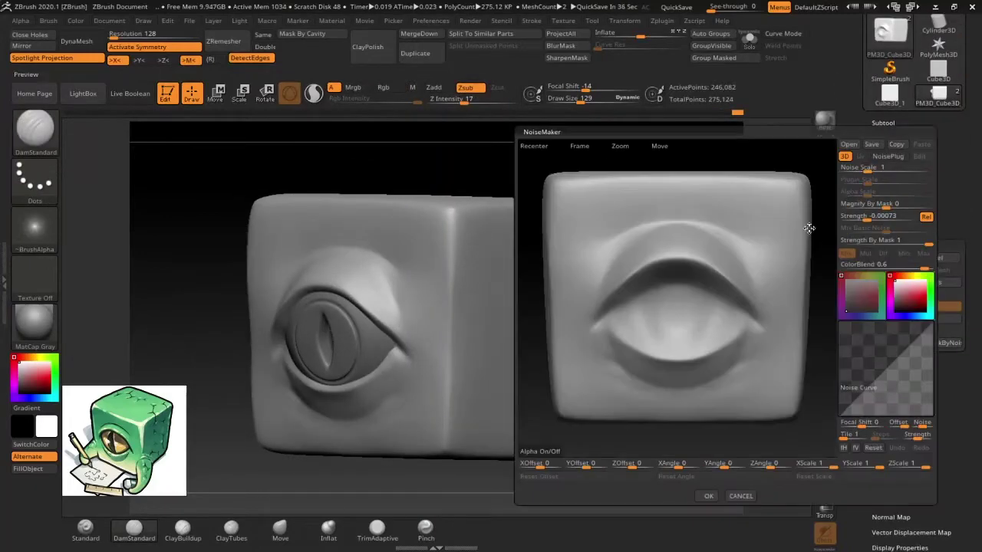
pyautogui.click(887, 156)
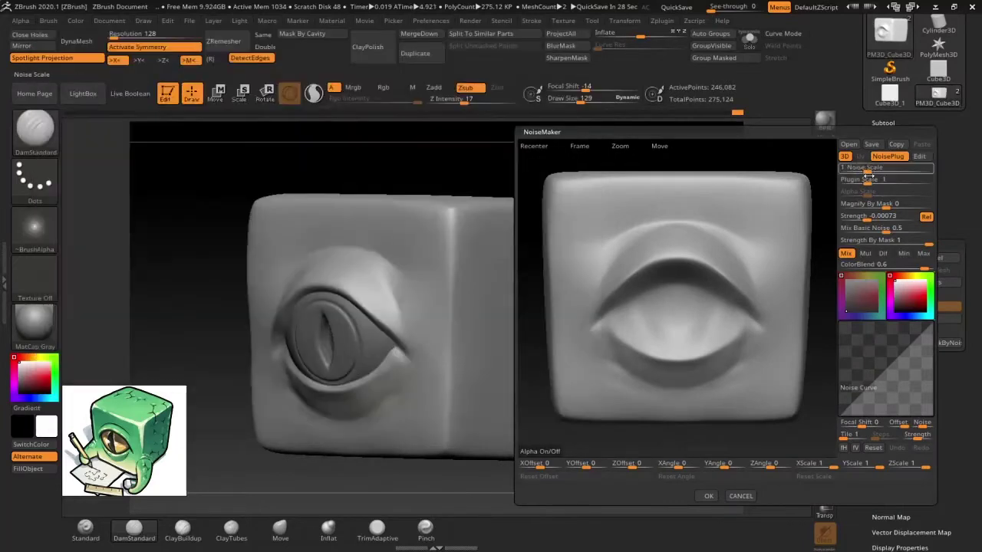
pyautogui.moveTo(867, 216)
pyautogui.mouseDown()
pyautogui.moveTo(896, 228)
pyautogui.moveTo(844, 227)
pyautogui.mouseUp()
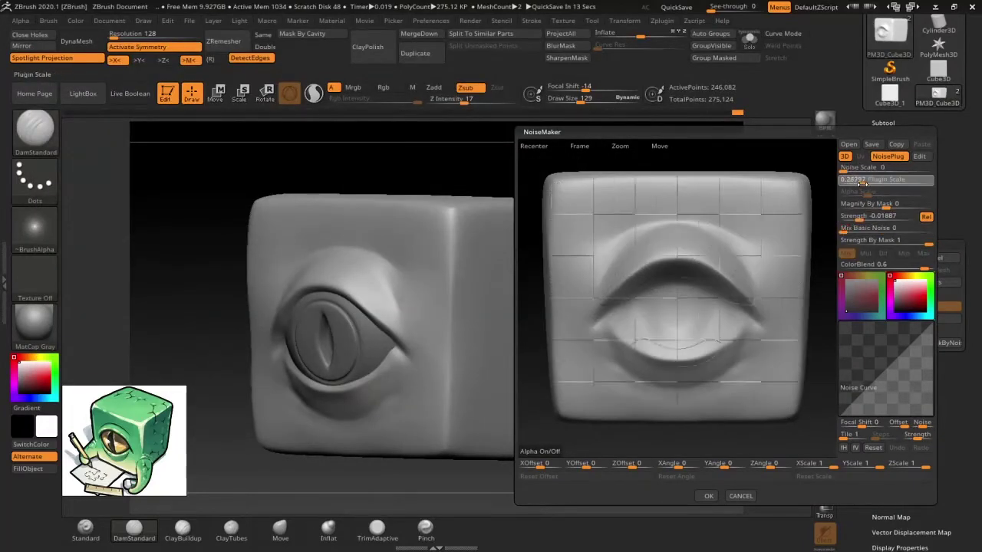
pyautogui.click(885, 157)
pyautogui.click(127, 85)
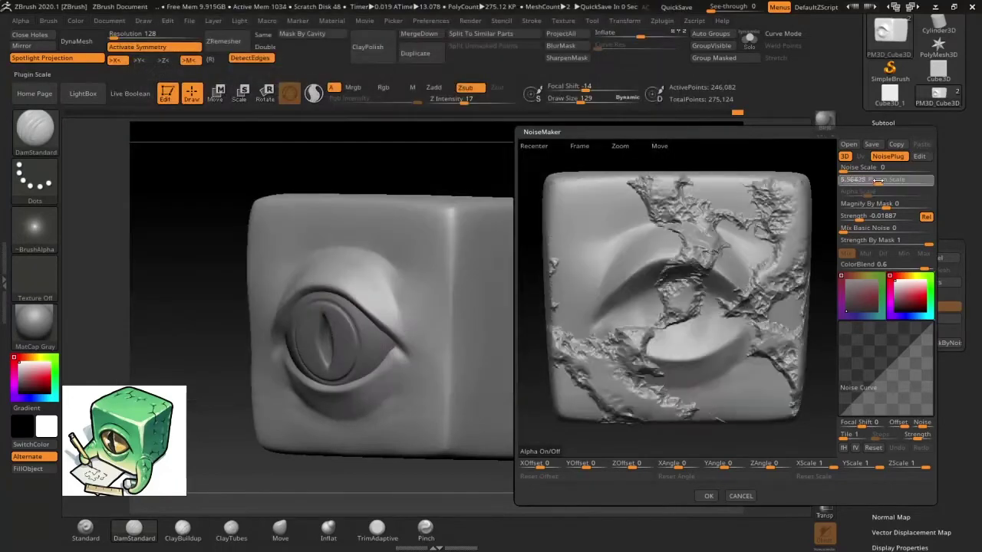
pyautogui.moveTo(851, 179); pyautogui.dragTo(872, 181)
# Compare Grid, Perlin Noise and Scales patterns, then apply Spheres noise to the cube
pyautogui.click(919, 156)
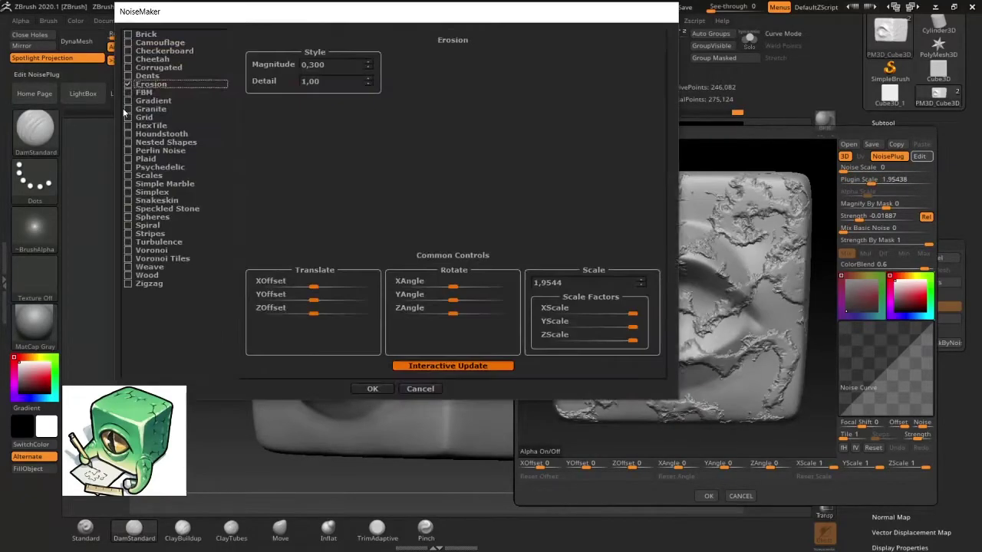
pyautogui.click(127, 117)
pyautogui.click(127, 151)
pyautogui.click(127, 176)
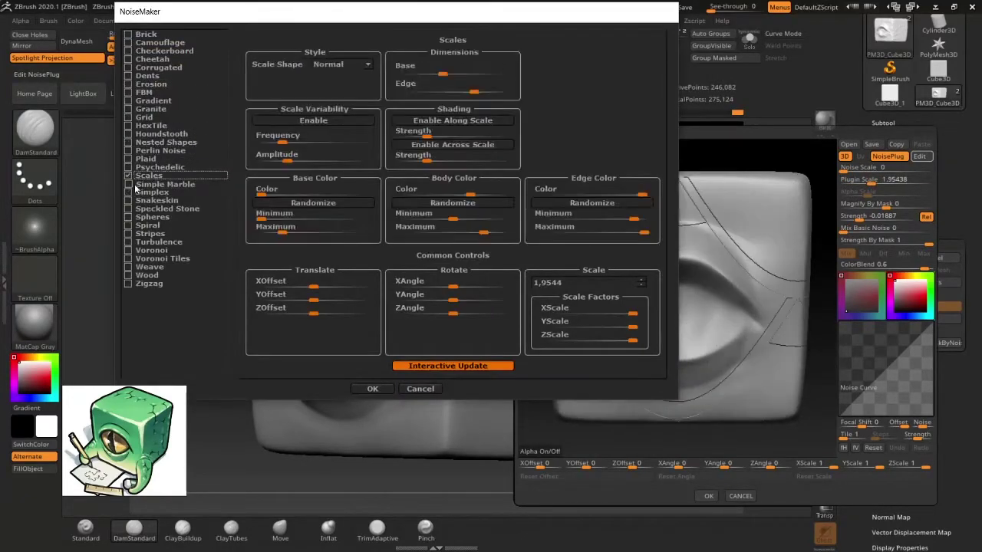
pyautogui.click(372, 388)
pyautogui.moveTo(778, 285); pyautogui.dragTo(782, 357)
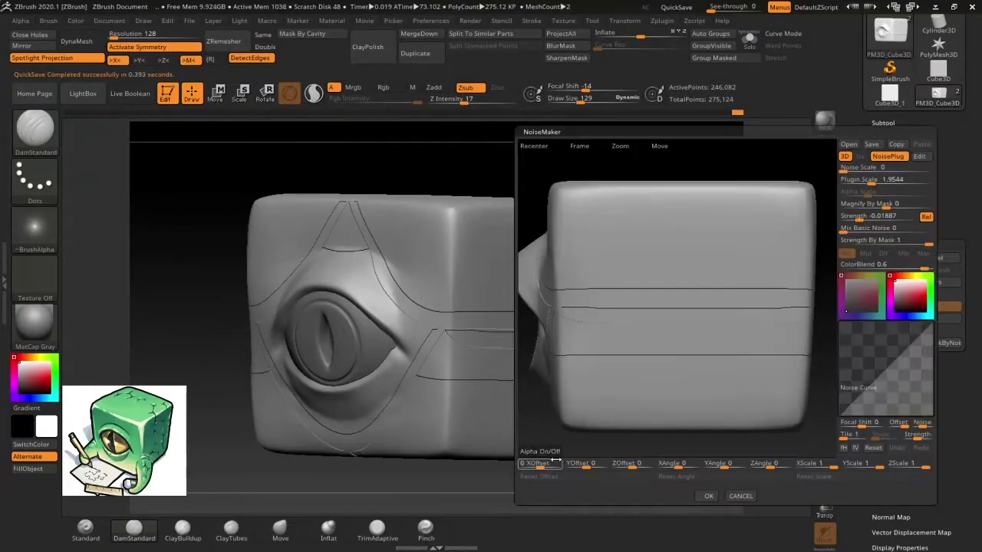
pyautogui.click(915, 158)
pyautogui.click(146, 218)
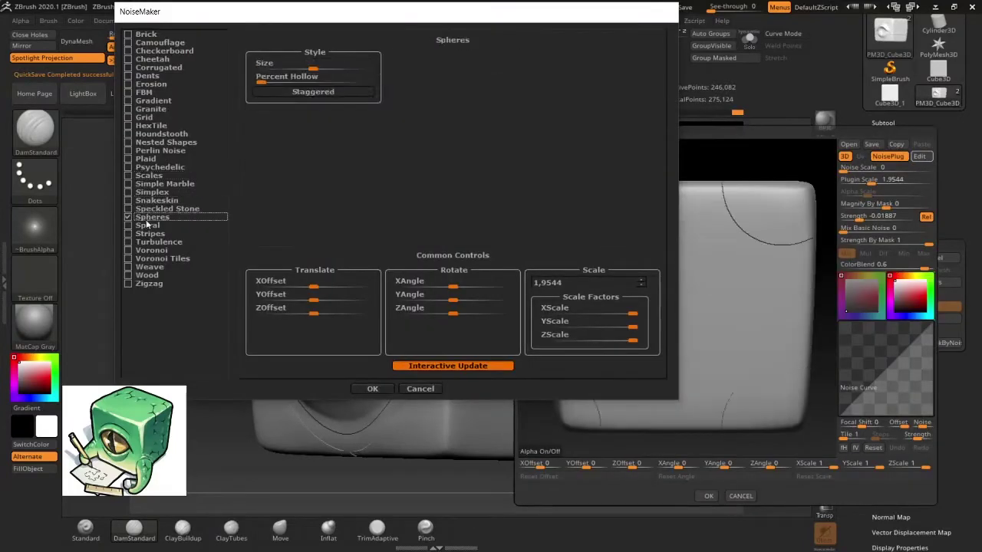
pyautogui.click(372, 389)
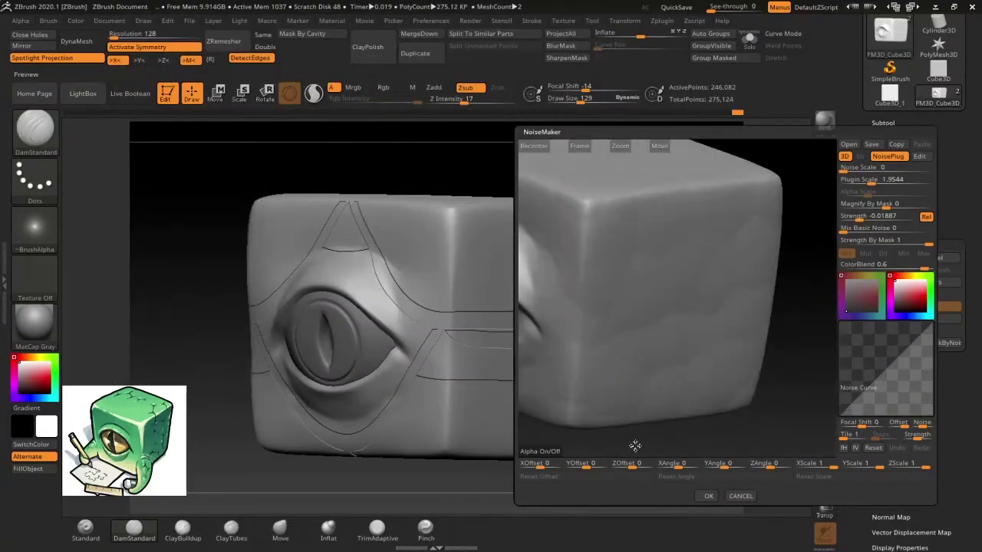
pyautogui.click(709, 494)
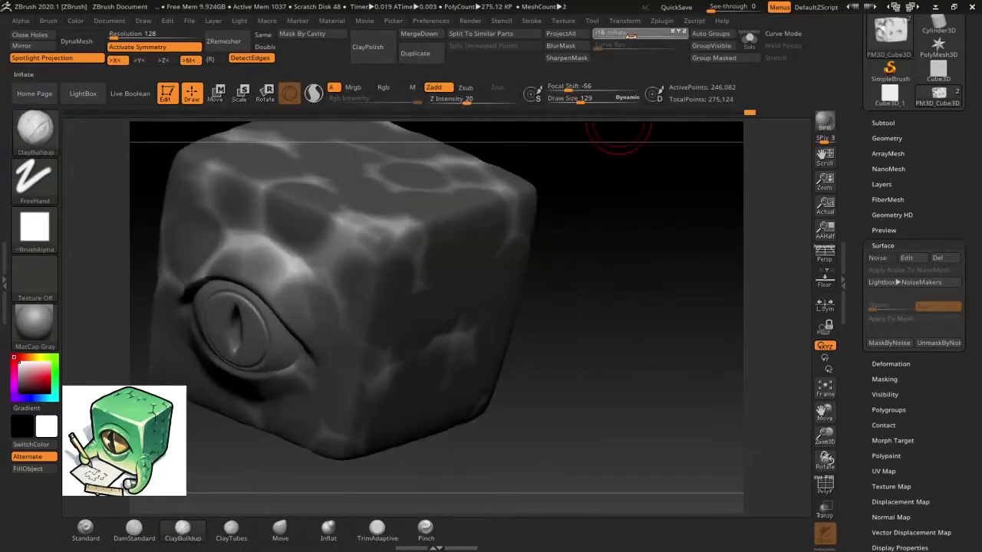
# Open the LightBox brush library showing folders such as ChainBrushes and Eye_IMM_brush
pyautogui.moveTo(626, 325); pyautogui.dragTo(661, 340)
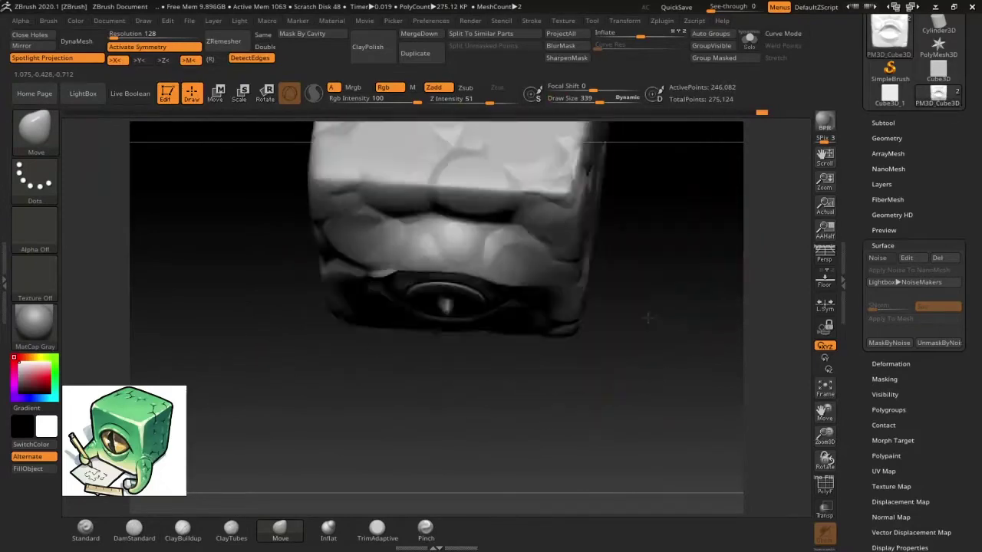
pyautogui.click(80, 105)
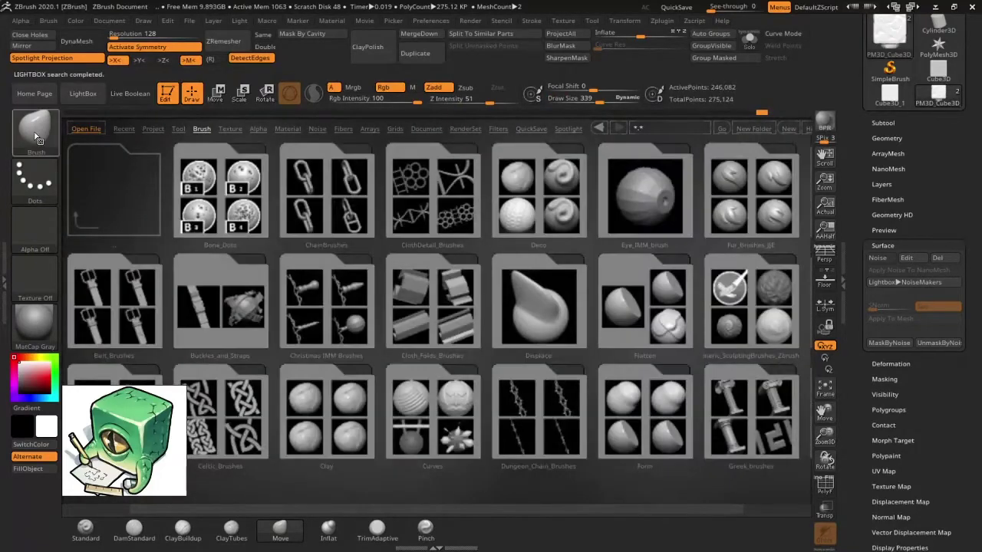
# Pick the CurveTube brush and set its Stroke curve-modifier falloff so the tube tapers to a point
pyautogui.press('b')
pyautogui.click(587, 253)
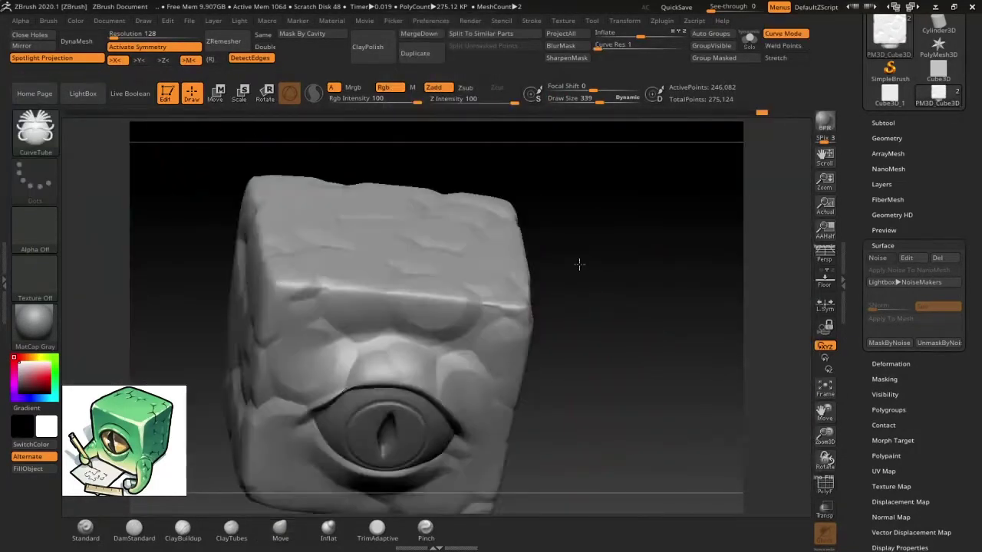
pyautogui.click(889, 138)
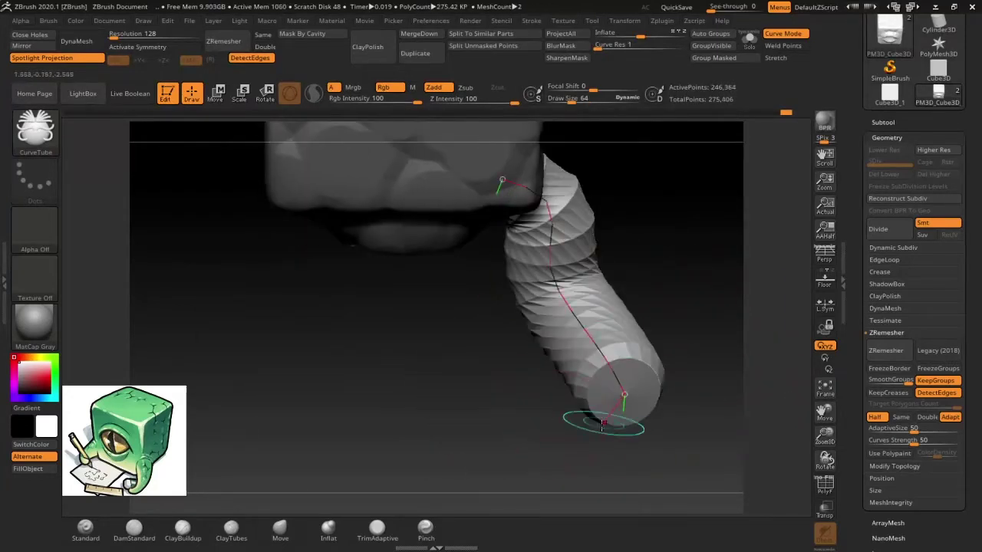
pyautogui.click(531, 20)
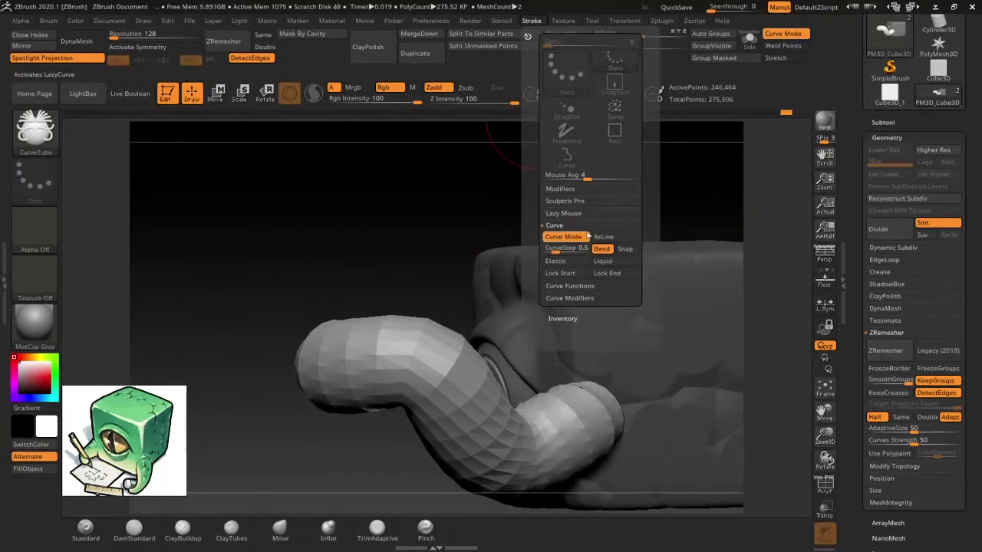
pyautogui.click(591, 322)
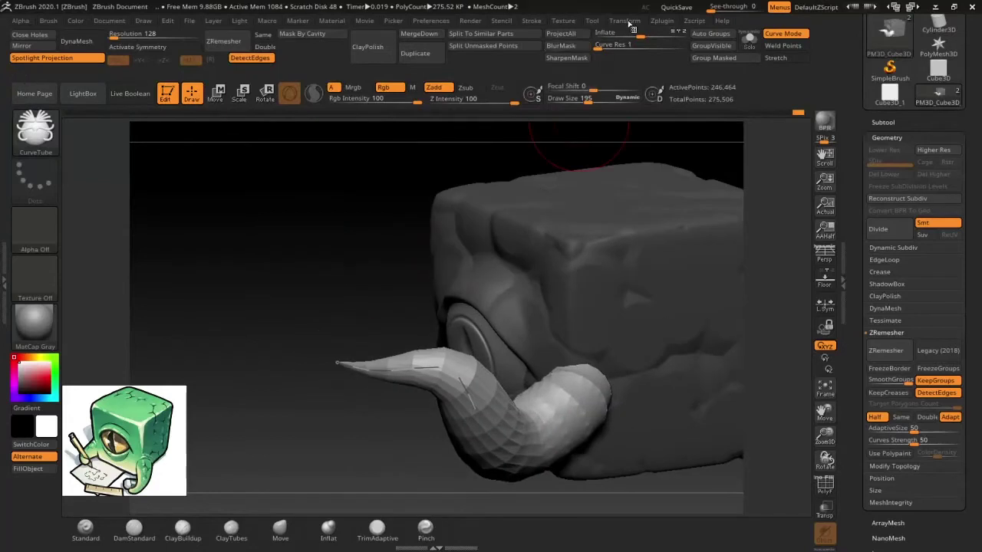
pyautogui.click(531, 20)
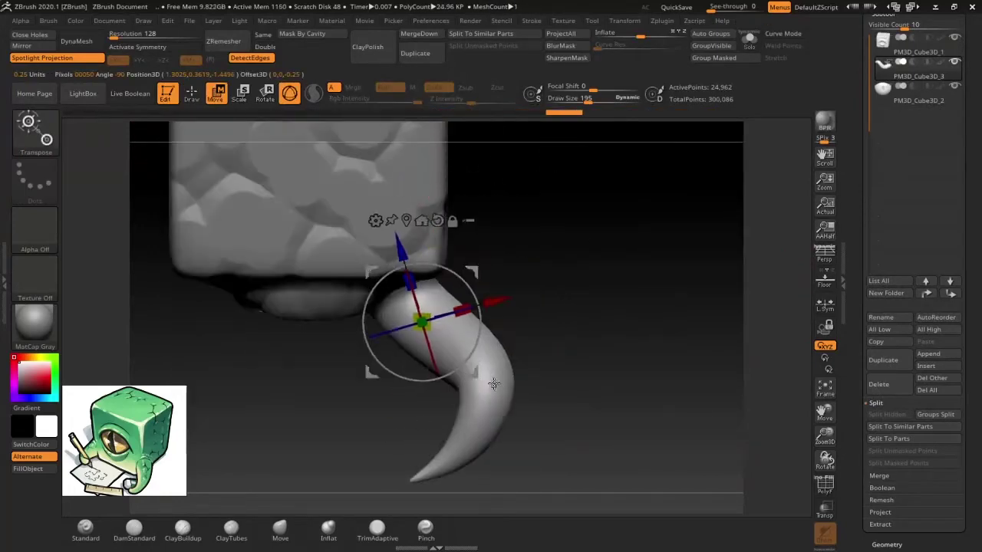
# Mirror the horn subtool to the cube's opposite side and tilt the copy slightly
pyautogui.click(22, 45)
pyautogui.click(420, 292)
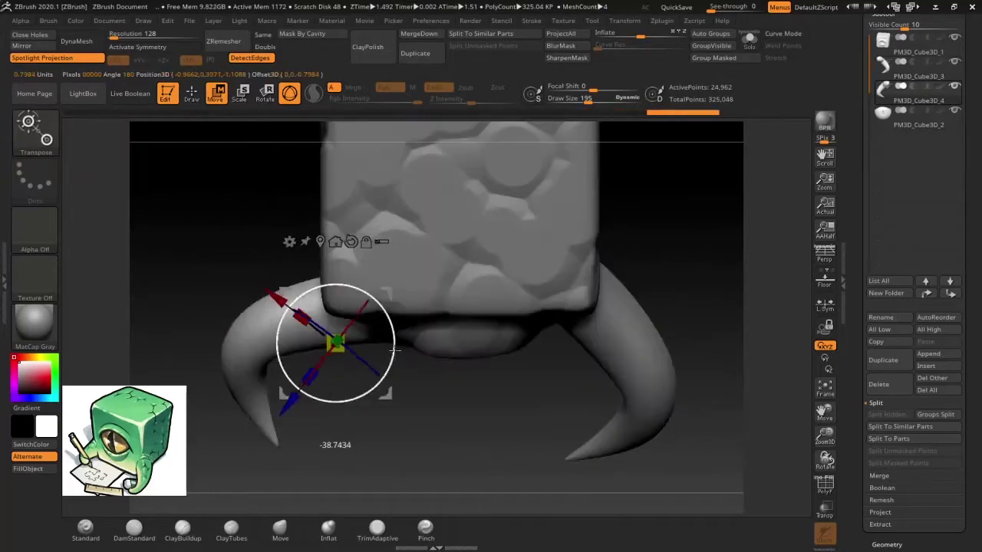
pyautogui.moveTo(330, 305); pyautogui.dragTo(484, 302)
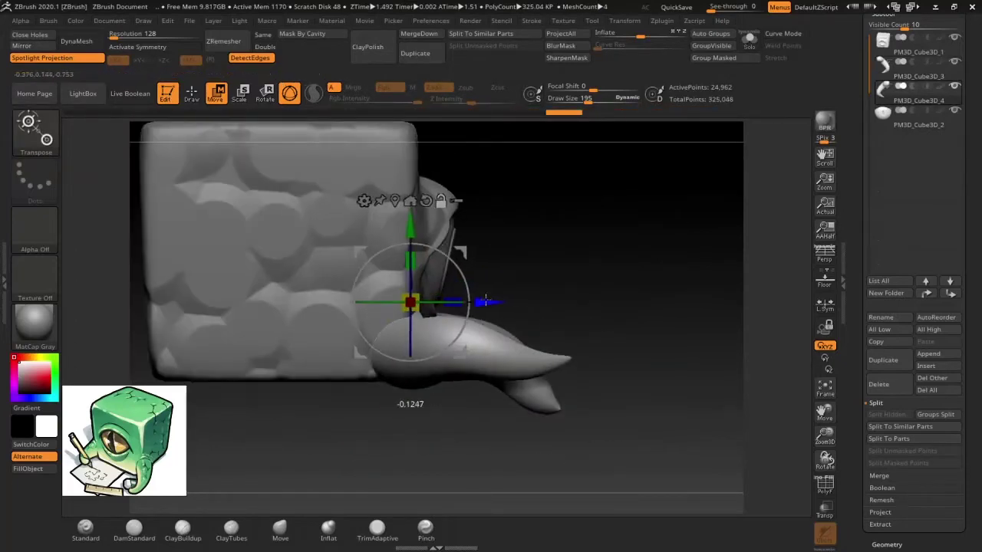
pyautogui.moveTo(377, 259)
pyautogui.mouseDown()
pyautogui.moveTo(591, 329)
pyautogui.moveTo(552, 282)
pyautogui.mouseUp()
pyautogui.moveTo(610, 275)
pyautogui.mouseDown()
pyautogui.moveTo(491, 292)
pyautogui.moveTo(606, 284)
pyautogui.mouseUp()
pyautogui.click(230, 338)
pyautogui.moveTo(261, 361)
pyautogui.mouseDown()
pyautogui.moveTo(313, 362)
pyautogui.moveTo(430, 230)
pyautogui.mouseUp()
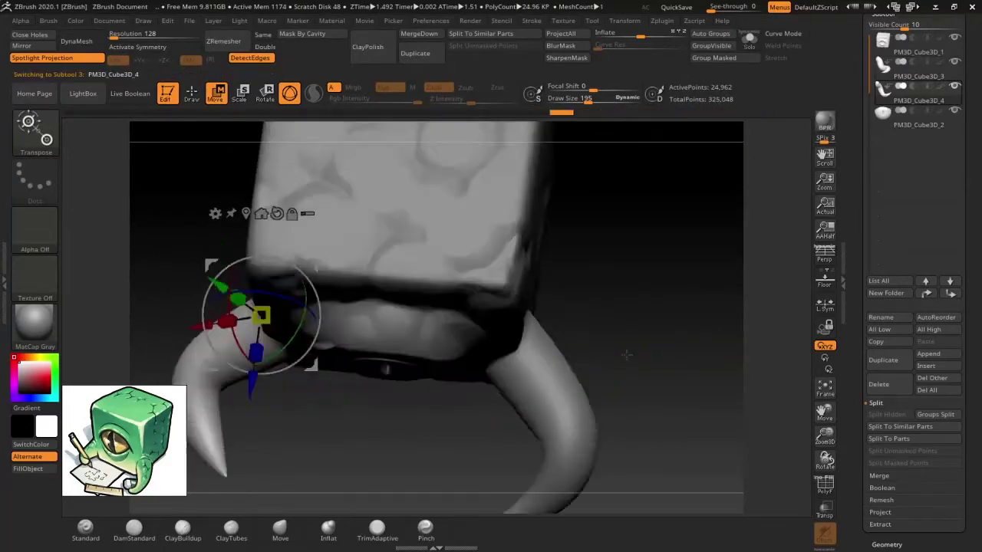
# Select the other horn and open Surface > Noise in NoiseMaker
pyautogui.click(537, 253)
pyautogui.click(882, 206)
pyautogui.click(879, 220)
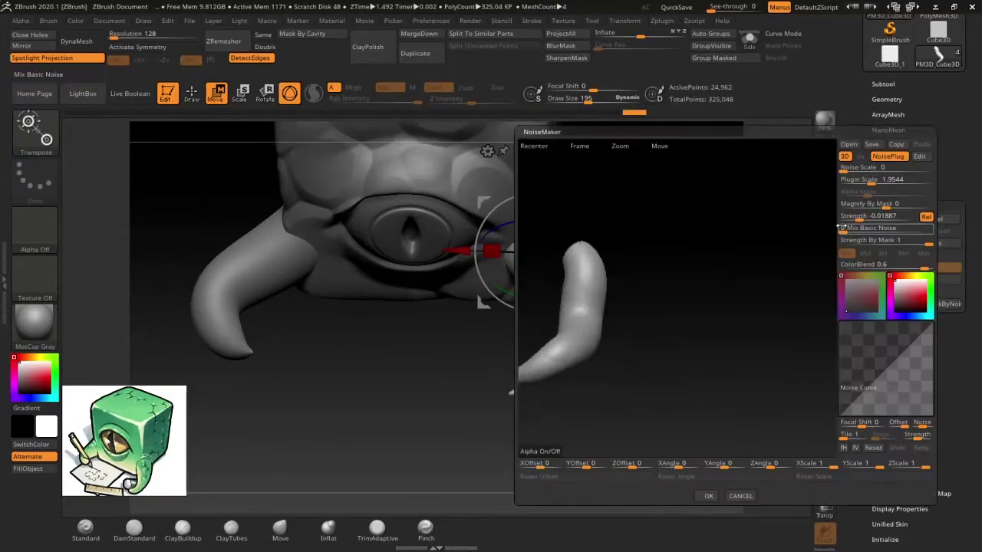
# Accept the NoiseMaker settings to apply subtle noise to the horn
pyautogui.click(708, 496)
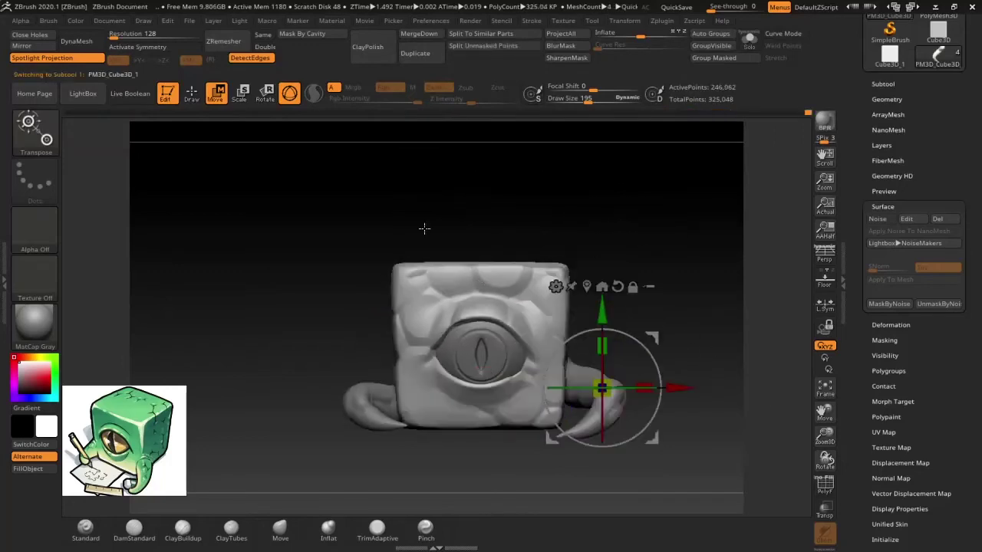
# Apply the SkinShade4 material and choose a pale grey-green colour
pyautogui.click(35, 322)
pyautogui.click(390, 346)
pyautogui.moveTo(598, 253); pyautogui.dragTo(661, 290)
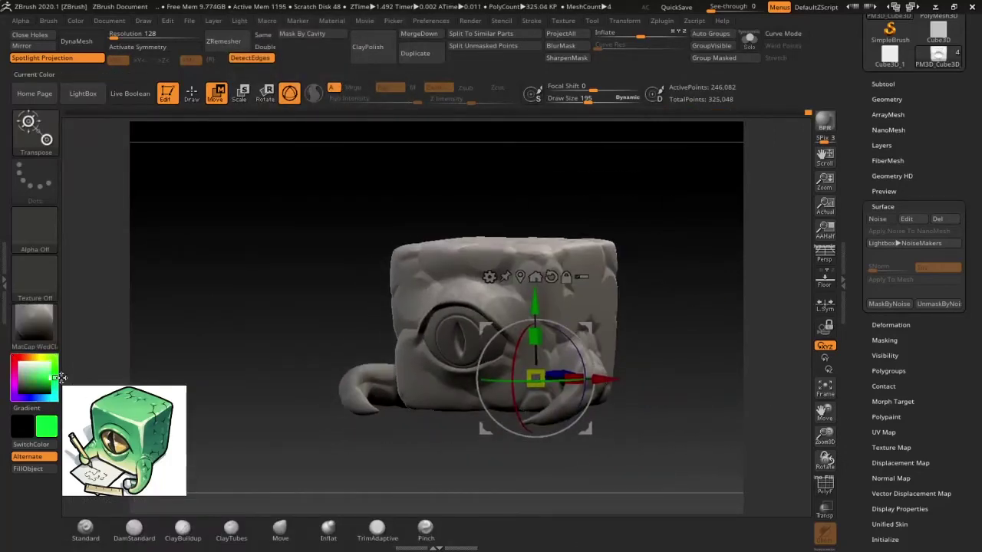
pyautogui.moveTo(55, 376); pyautogui.dragTo(36, 384)
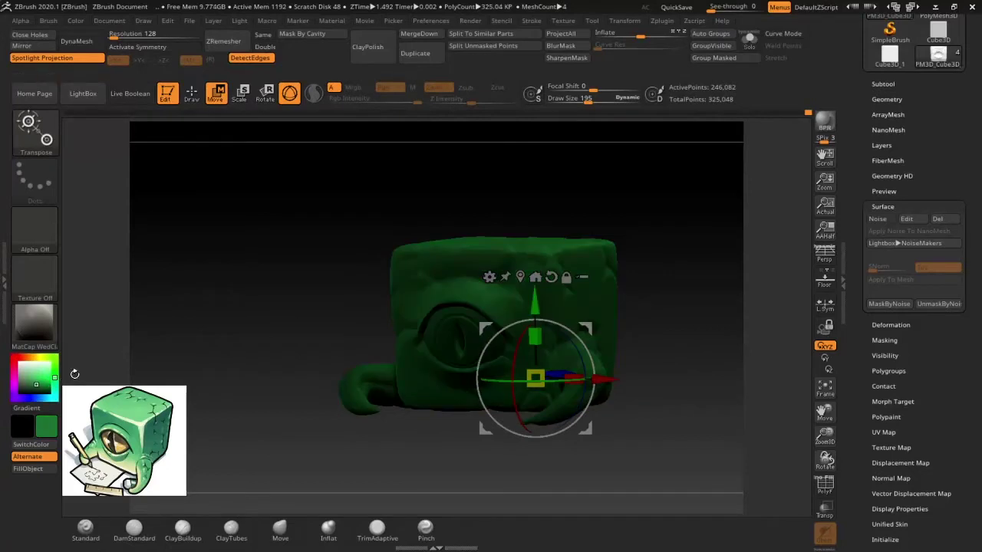
pyautogui.click(36, 370)
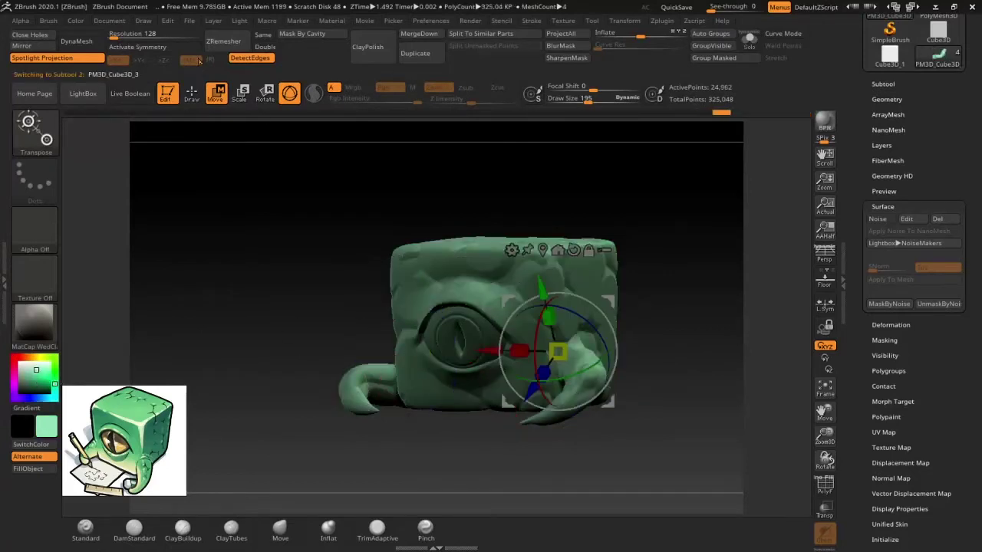
# Switch to Draw mode with a smaller brush and frame the creature from above
pyautogui.click(192, 94)
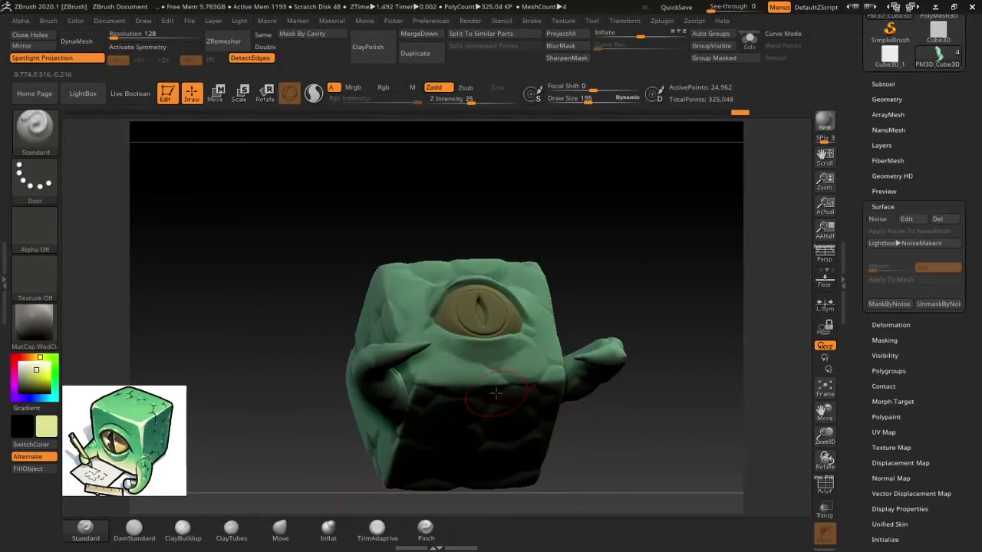
pyautogui.moveTo(629, 207)
pyautogui.mouseDown()
pyautogui.moveTo(646, 226)
pyautogui.moveTo(493, 143)
pyautogui.moveTo(614, 335)
pyautogui.moveTo(657, 296)
pyautogui.moveTo(456, 336)
pyautogui.moveTo(583, 361)
pyautogui.moveTo(749, 445)
pyautogui.moveTo(536, 386)
pyautogui.moveTo(708, 331)
pyautogui.moveTo(690, 338)
pyautogui.mouseUp()
pyautogui.moveTo(615, 101); pyautogui.dragTo(602, 100)
pyautogui.moveTo(675, 230); pyautogui.dragTo(577, 263)
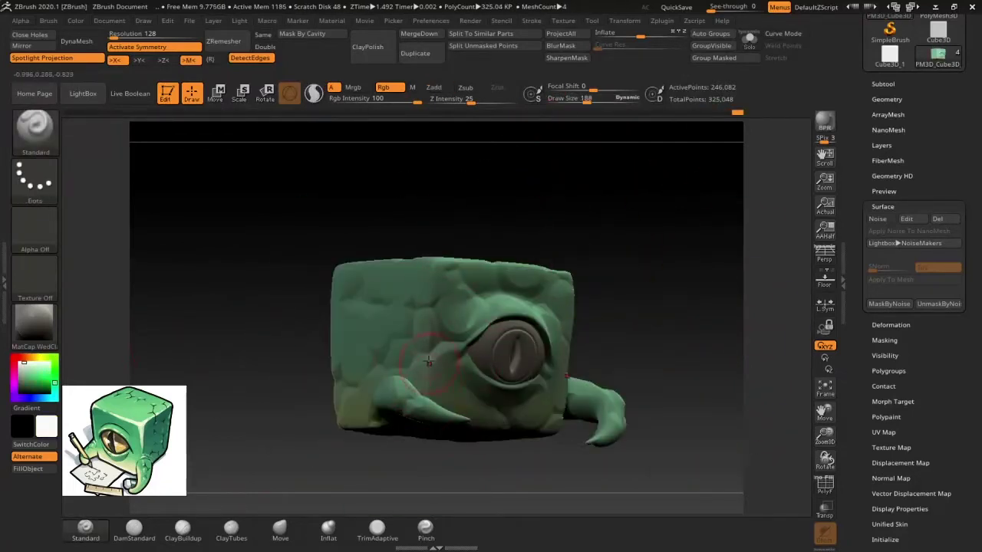
pyautogui.moveTo(429, 361)
pyautogui.mouseDown()
pyautogui.moveTo(566, 208)
pyautogui.moveTo(700, 295)
pyautogui.mouseUp()
pyautogui.press('f')
pyautogui.moveTo(692, 346)
pyautogui.mouseDown()
pyautogui.moveTo(607, 345)
pyautogui.moveTo(667, 237)
pyautogui.moveTo(582, 343)
pyautogui.moveTo(563, 230)
pyautogui.moveTo(417, 285)
pyautogui.moveTo(653, 276)
pyautogui.mouseUp()
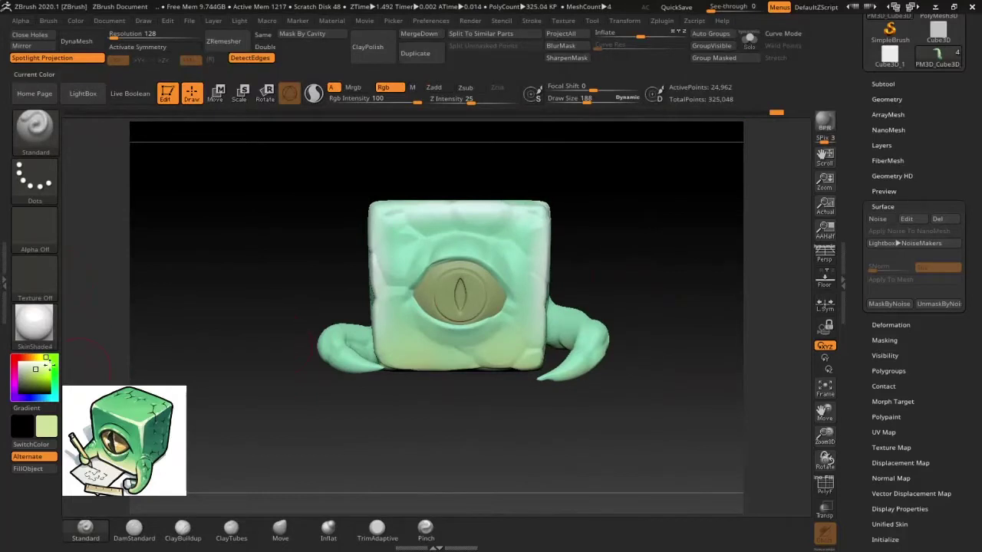
# Turn on X symmetry and select the horn and body subtools, checking the deep green from front and below
pyautogui.keyDown('alt'); pyautogui.click(494, 372); pyautogui.keyUp('alt')
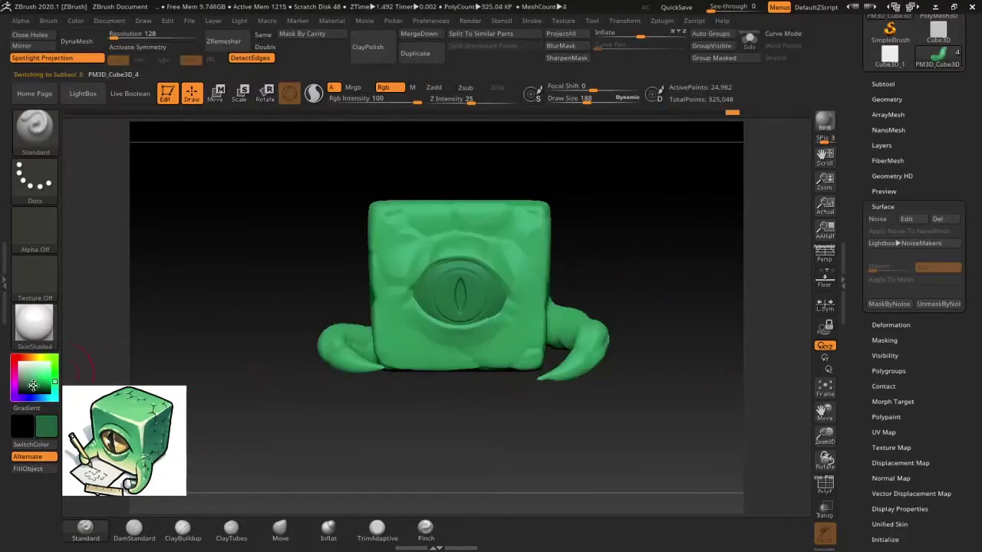
pyautogui.keyDown('alt'); pyautogui.click(468, 346); pyautogui.keyUp('alt')
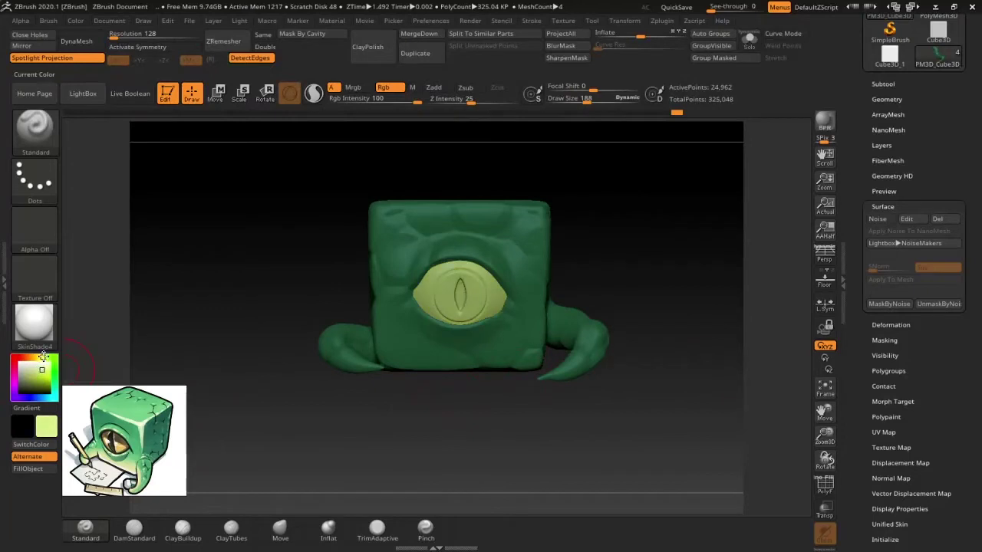
pyautogui.moveTo(230, 345); pyautogui.dragTo(602, 309)
pyautogui.press('x')
pyautogui.keyDown('alt'); pyautogui.click(460, 361); pyautogui.keyUp('alt')
pyautogui.moveTo(460, 361)
pyautogui.mouseDown()
pyautogui.moveTo(542, 443)
pyautogui.moveTo(707, 331)
pyautogui.mouseUp()
pyautogui.moveTo(308, 380); pyautogui.dragTo(586, 291)
pyautogui.moveTo(566, 206)
pyautogui.mouseDown()
pyautogui.moveTo(607, 192)
pyautogui.moveTo(561, 165)
pyautogui.moveTo(823, 524)
pyautogui.mouseUp()
# Fill the eye yellow, then paint a dark pupil and a cream iris
pyautogui.press('f')
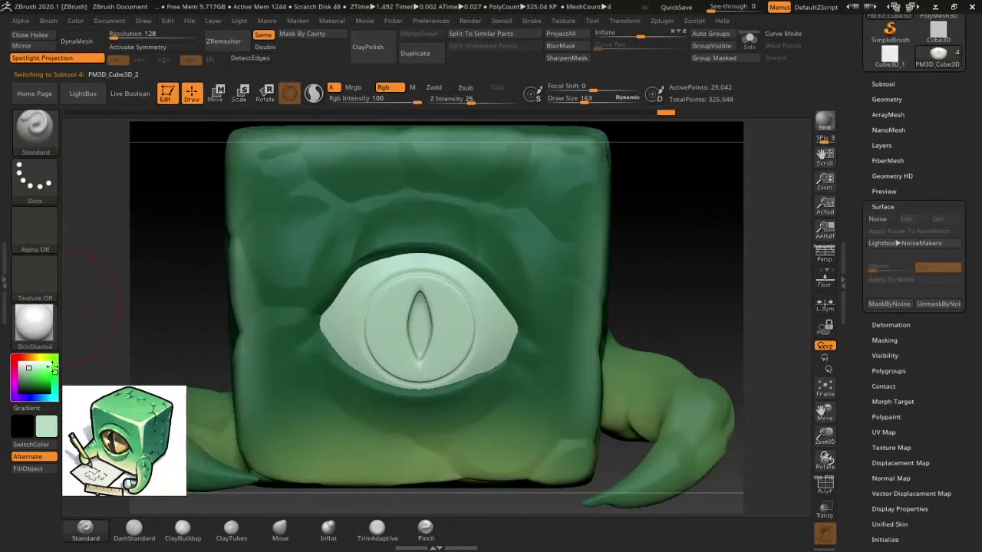
pyautogui.moveTo(52, 369); pyautogui.dragTo(44, 378)
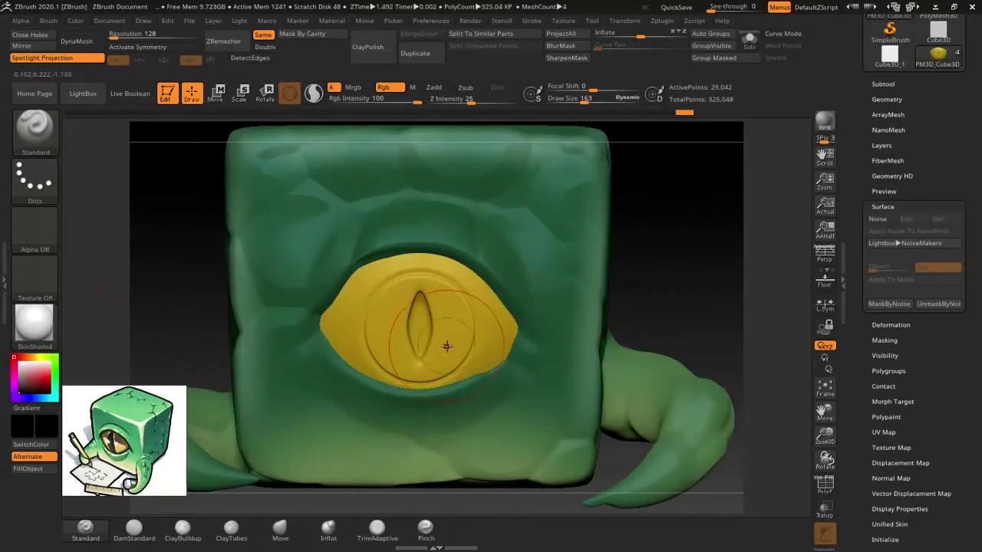
pyautogui.press('f')
pyautogui.click(428, 327)
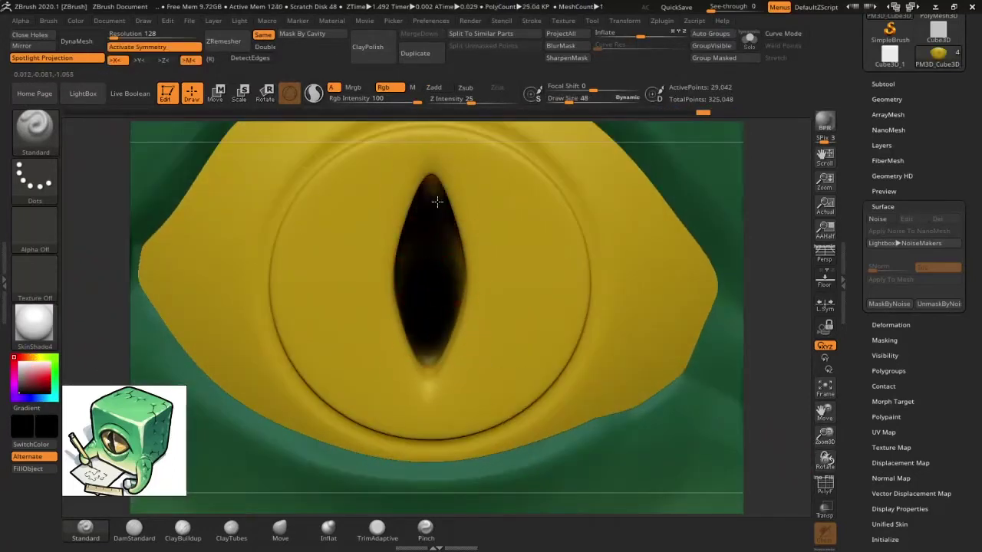
pyautogui.keyDown('alt'); pyautogui.moveTo(436, 202); pyautogui.dragTo(419, 242); pyautogui.keyUp('alt')
pyautogui.moveTo(338, 245)
pyautogui.mouseDown()
pyautogui.moveTo(358, 285)
pyautogui.moveTo(329, 401)
pyautogui.moveTo(291, 230)
pyautogui.moveTo(301, 370)
pyautogui.moveTo(454, 197)
pyautogui.moveTo(372, 438)
pyautogui.moveTo(510, 262)
pyautogui.mouseUp()
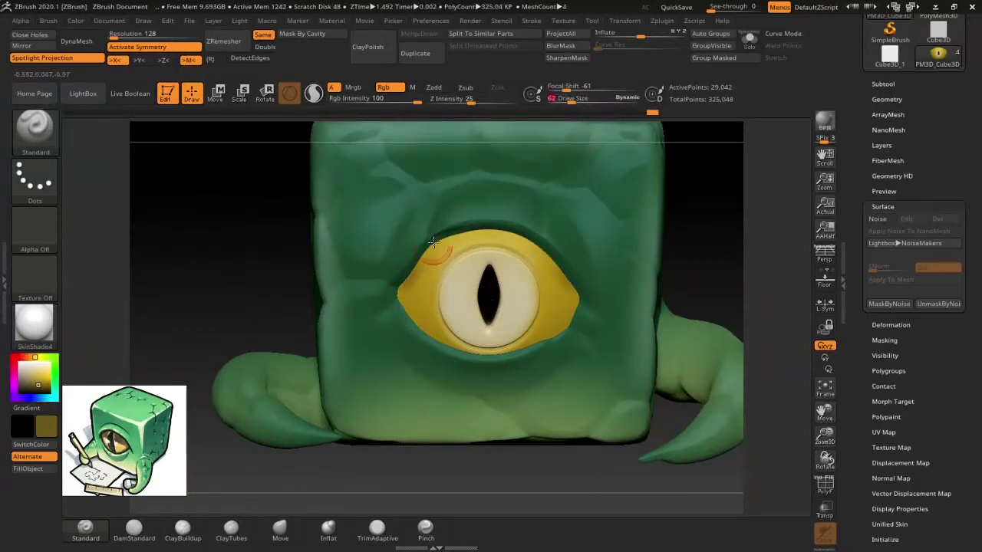
# Select the cube body and apply Masking > Mask By Cavity to its crevices
pyautogui.moveTo(385, 290); pyautogui.dragTo(539, 248)
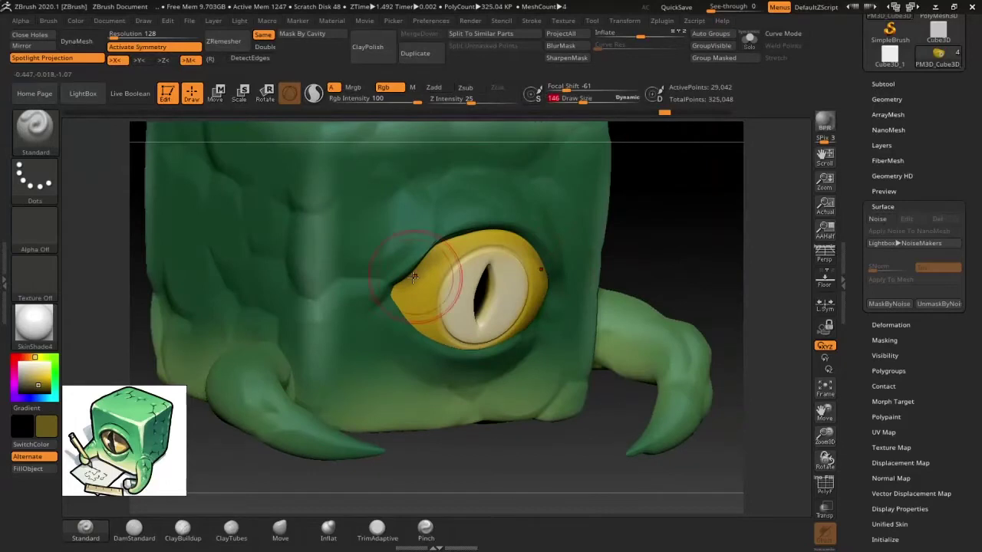
pyautogui.keyDown('alt'); pyautogui.click(515, 230); pyautogui.keyUp('alt')
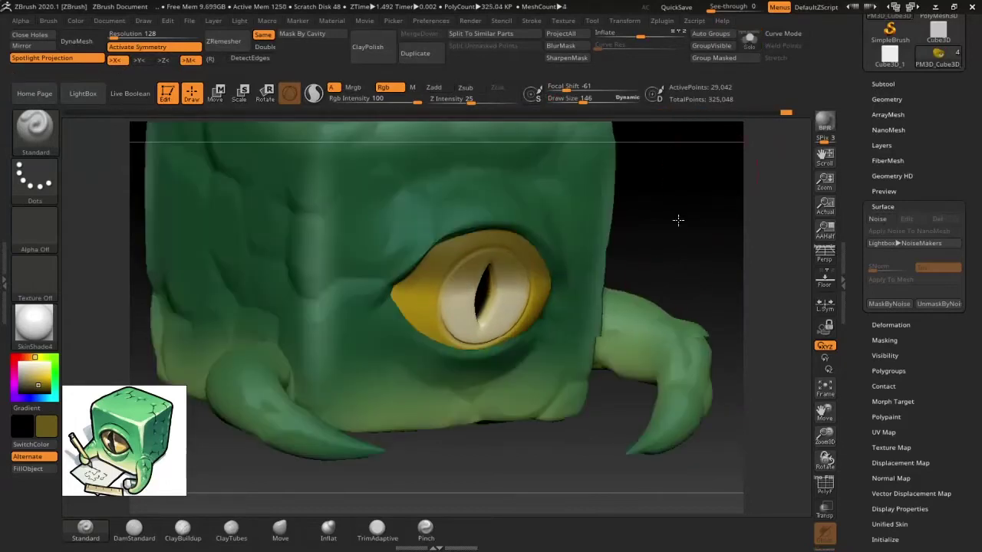
pyautogui.keyDown('shift'); pyautogui.moveTo(662, 261); pyautogui.dragTo(642, 335); pyautogui.keyUp('shift')
pyautogui.click(884, 340)
pyautogui.click(892, 297)
pyautogui.click(891, 309)
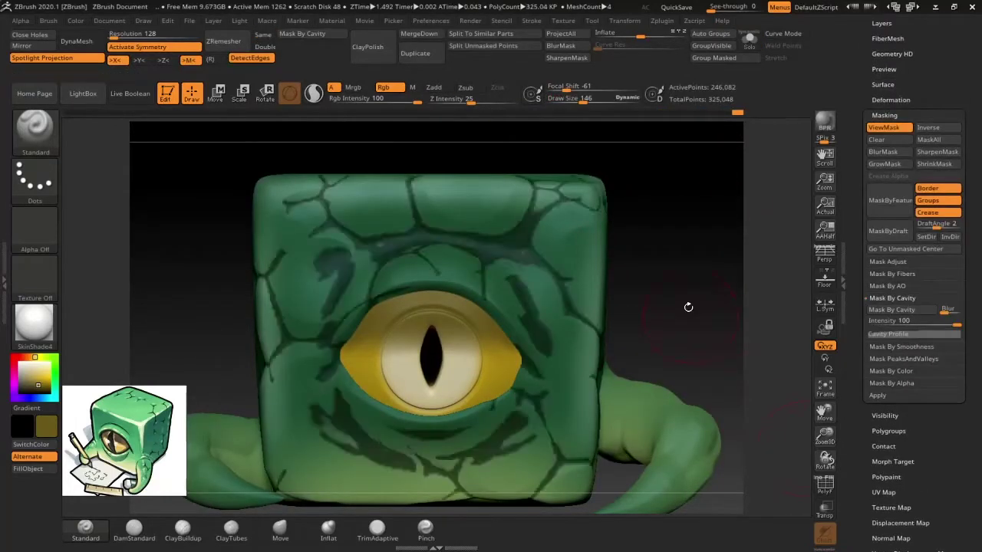
# Clear the cavity mask and inspect the cube's darkened cracks from a tilted side angle
pyautogui.keyDown('ctrl'); pyautogui.moveTo(637, 146); pyautogui.dragTo(651, 134); pyautogui.keyUp('ctrl')
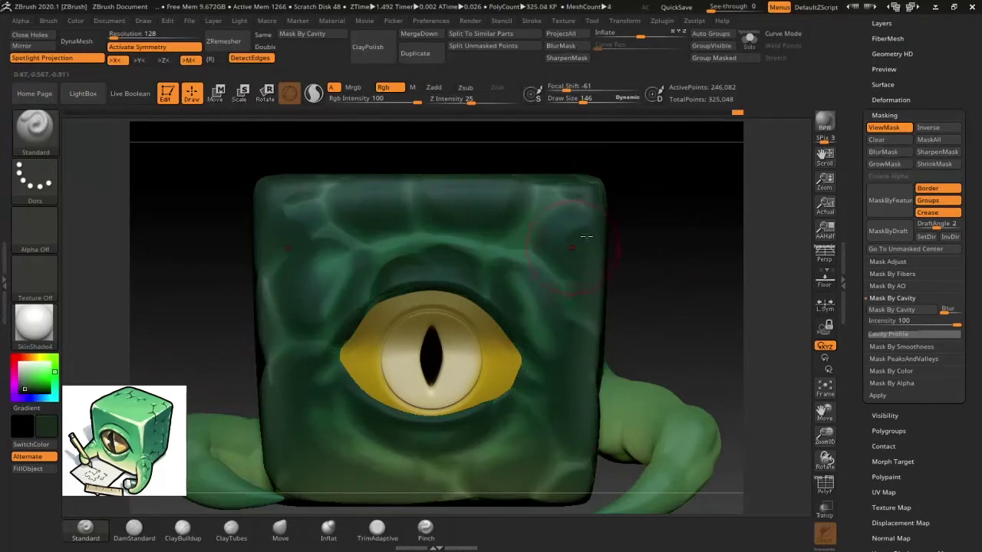
pyautogui.moveTo(391, 251)
pyautogui.mouseDown()
pyautogui.moveTo(598, 302)
pyautogui.moveTo(659, 390)
pyautogui.moveTo(716, 438)
pyautogui.moveTo(485, 427)
pyautogui.moveTo(705, 454)
pyautogui.moveTo(655, 276)
pyautogui.mouseUp()
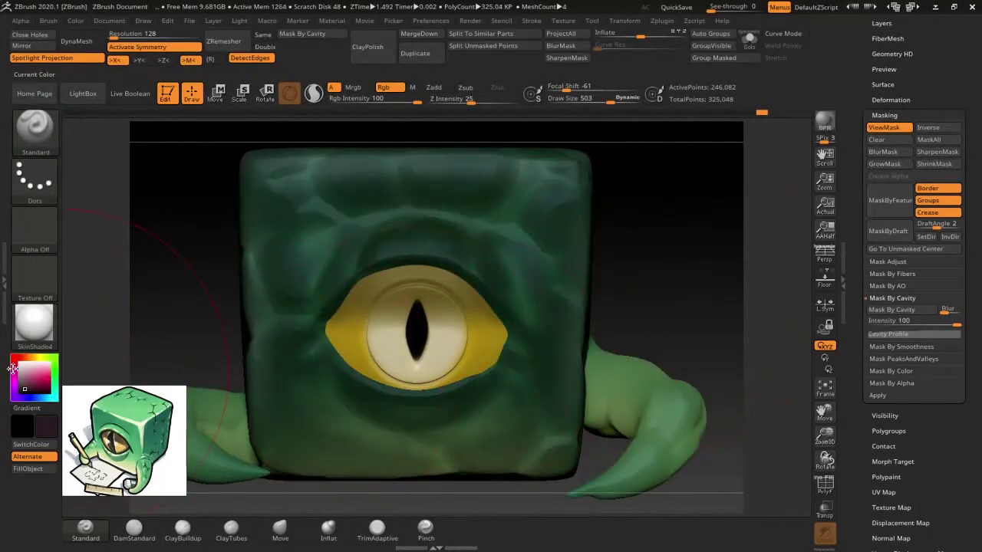
pyautogui.moveTo(529, 407)
pyautogui.mouseDown()
pyautogui.moveTo(745, 278)
pyautogui.moveTo(322, 154)
pyautogui.moveTo(396, 180)
pyautogui.moveTo(697, 401)
pyautogui.moveTo(605, 342)
pyautogui.moveTo(744, 374)
pyautogui.mouseUp()
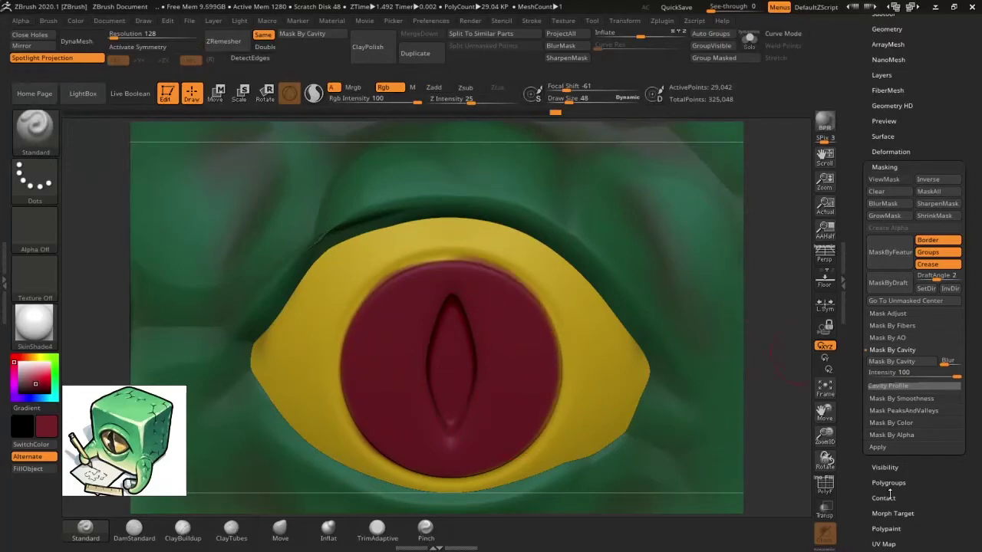
# Paint darker red across the top of the eye, then undo it to keep the crimson iris
pyautogui.scroll(-3, 889, 493)
pyautogui.click(884, 81)
pyautogui.click(27, 389)
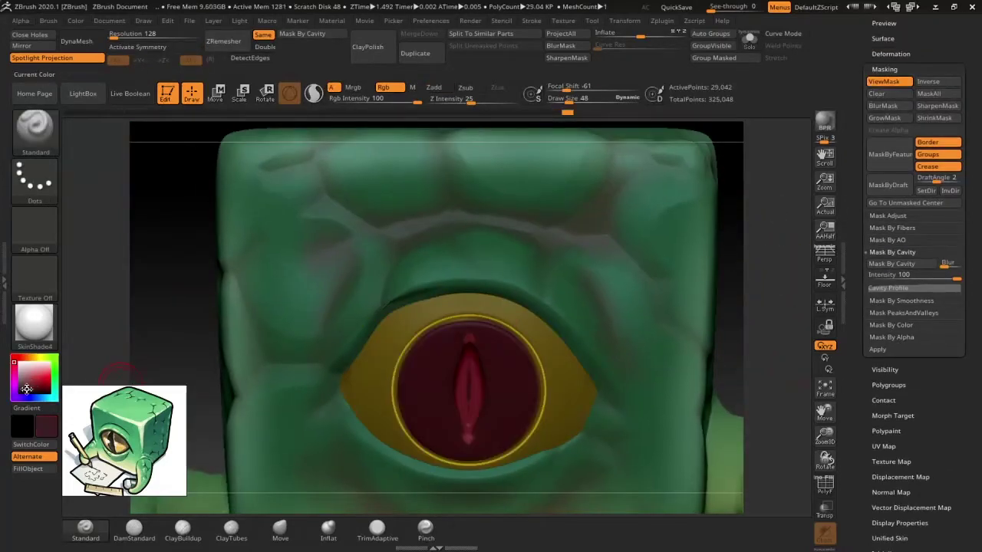
pyautogui.hotkey('ctrl', 'h')
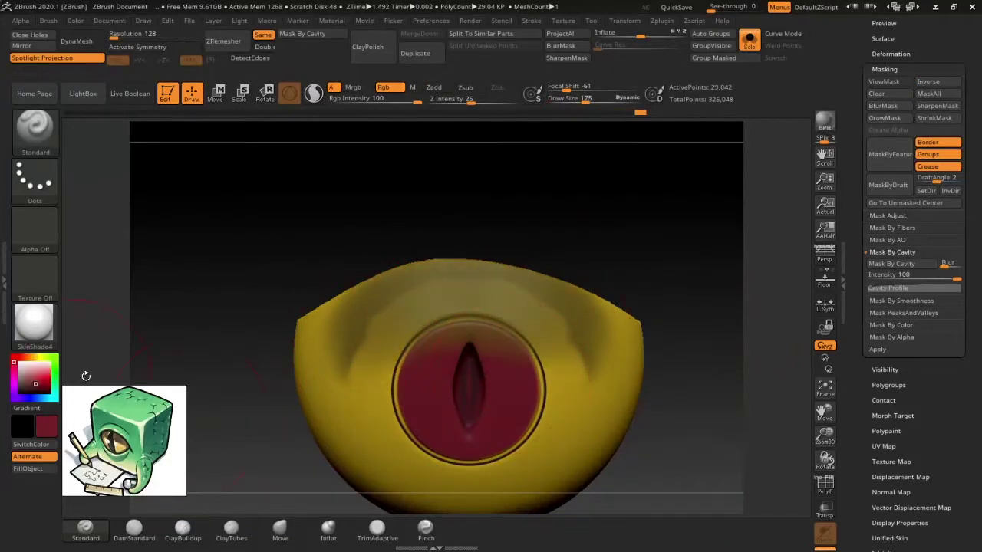
pyautogui.moveTo(504, 272); pyautogui.dragTo(381, 321)
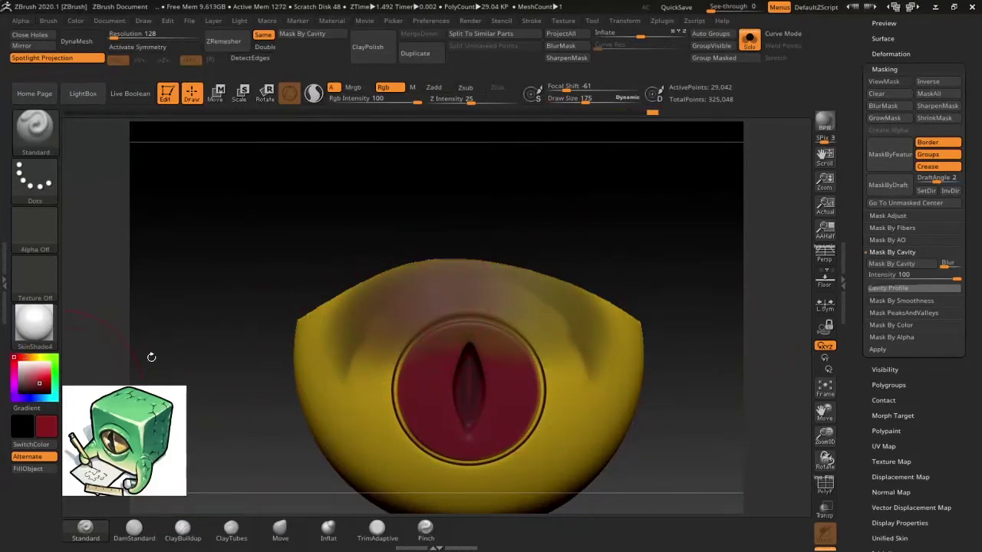
pyautogui.moveTo(460, 292)
pyautogui.mouseDown()
pyautogui.moveTo(401, 192)
pyautogui.moveTo(547, 275)
pyautogui.mouseUp()
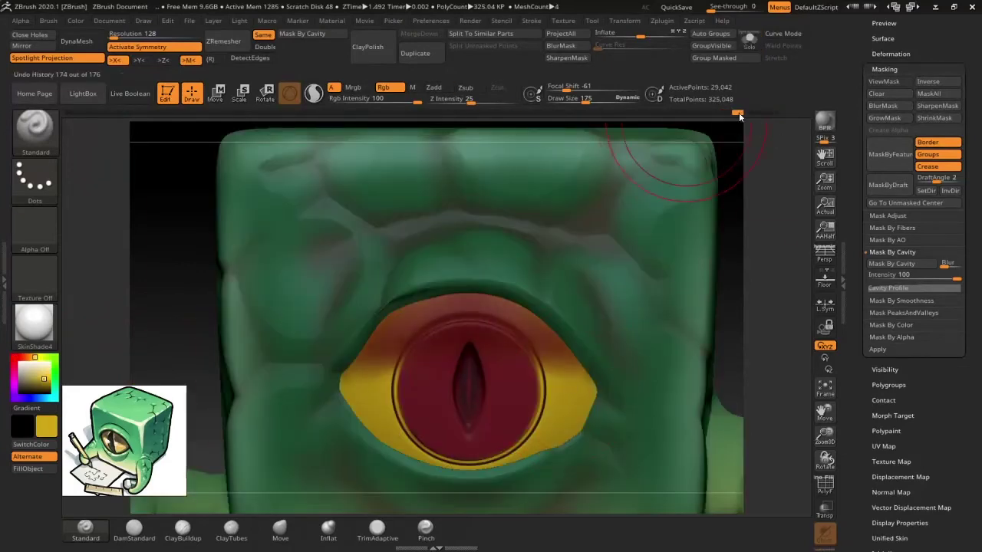
pyautogui.press('f')
pyautogui.keyDown('alt'); pyautogui.moveTo(631, 344); pyautogui.dragTo(775, 347); pyautogui.keyUp('alt')
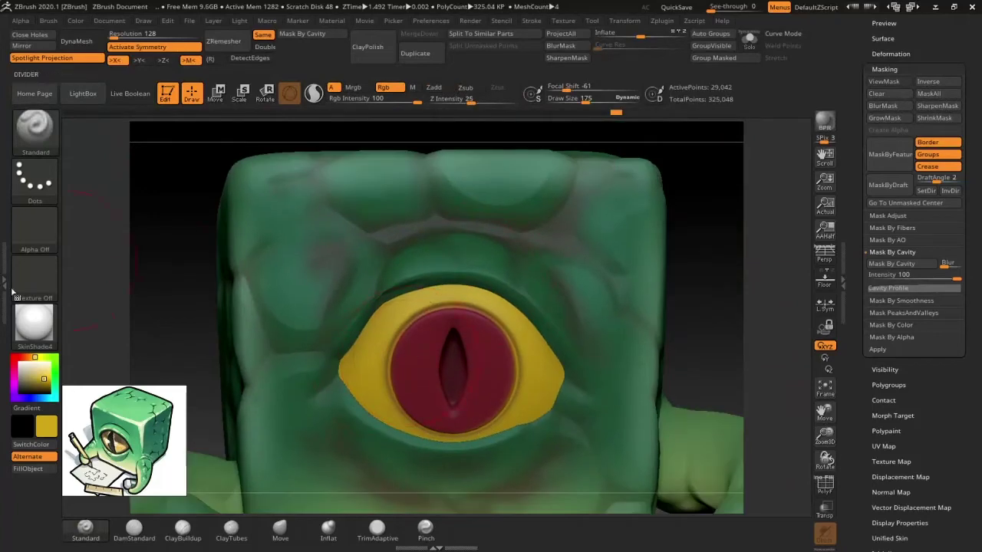
# Enable material-only painting and try SoftPlastic from the material library
pyautogui.click(412, 87)
pyautogui.click(34, 322)
pyautogui.click(245, 443)
pyautogui.click(35, 322)
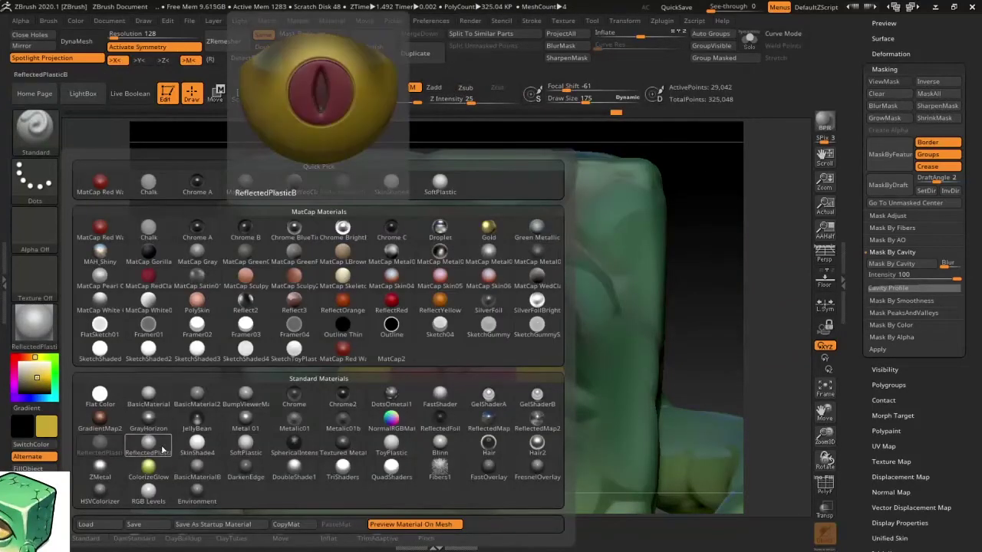
# Zoom out to a three-quarter view and give the cube body the Sketch04 material
pyautogui.click(154, 445)
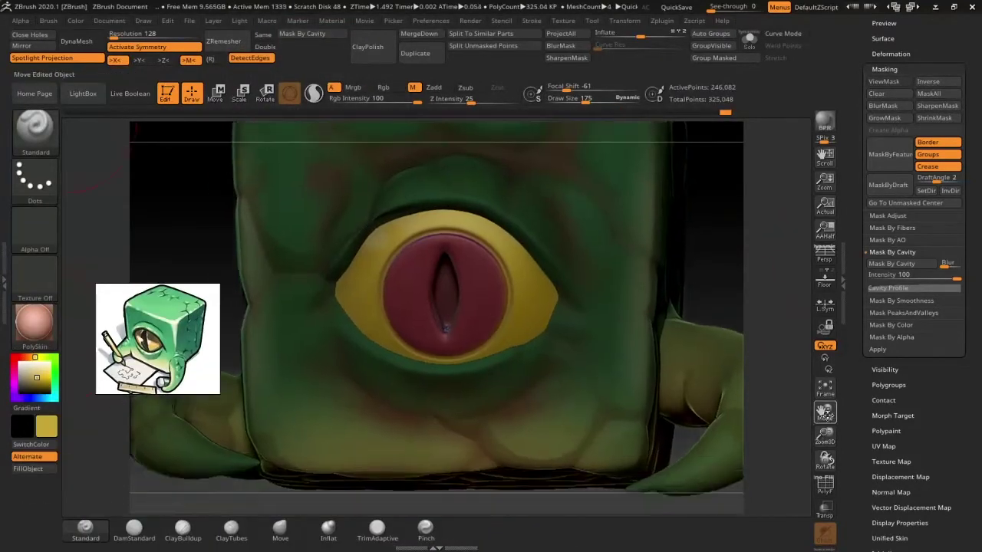
pyautogui.moveTo(685, 465); pyautogui.dragTo(683, 386)
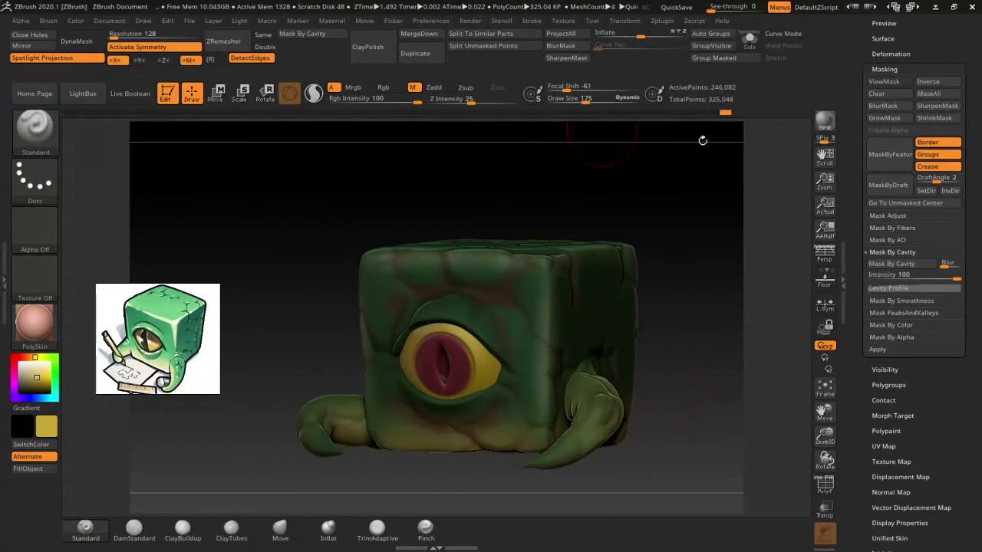
pyautogui.click(40, 330)
pyautogui.click(307, 253)
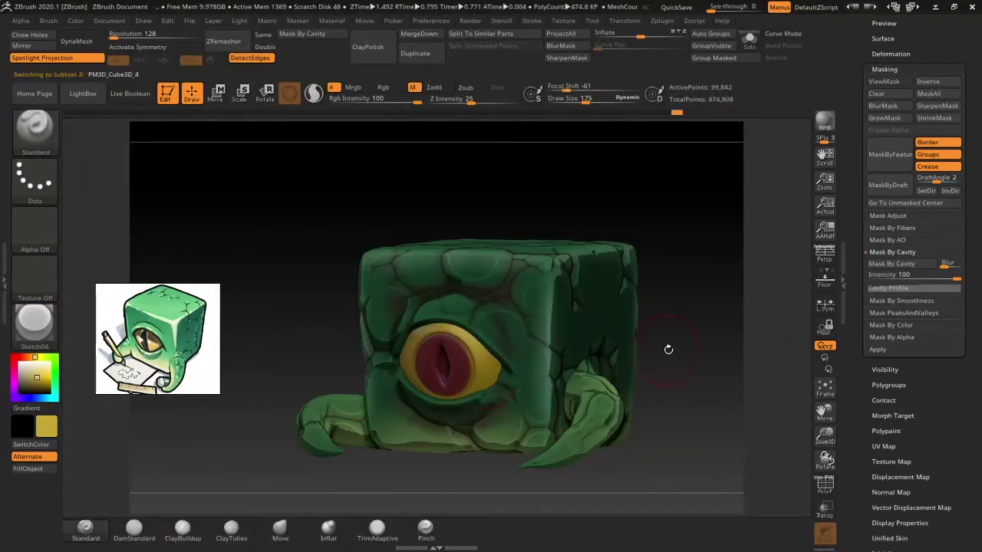
# Solo the eye subtool, then mask it by cavity and paint a mask along its top
pyautogui.moveTo(707, 297); pyautogui.dragTo(689, 307)
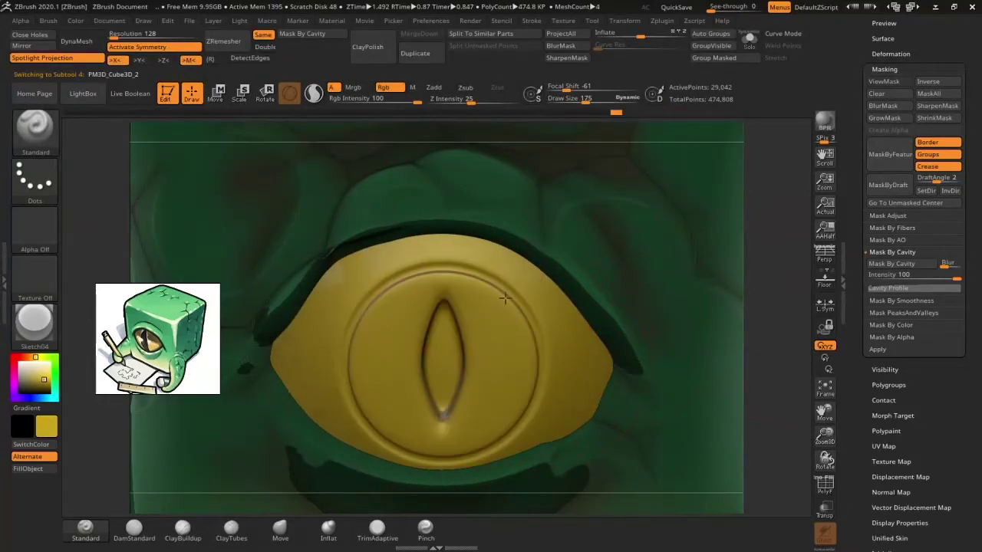
pyautogui.click(749, 40)
pyautogui.click(883, 188)
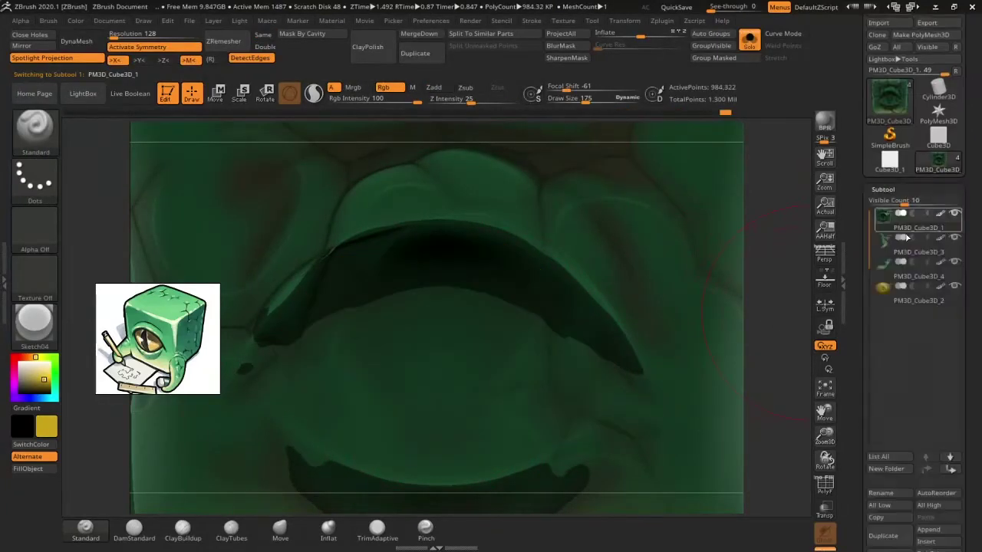
pyautogui.click(918, 286)
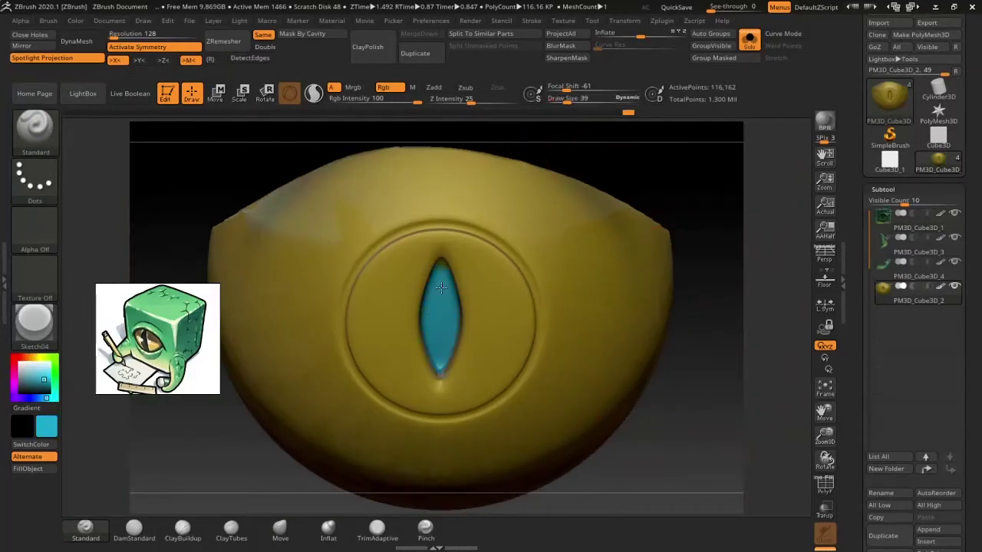
pyautogui.moveTo(683, 401); pyautogui.dragTo(652, 414)
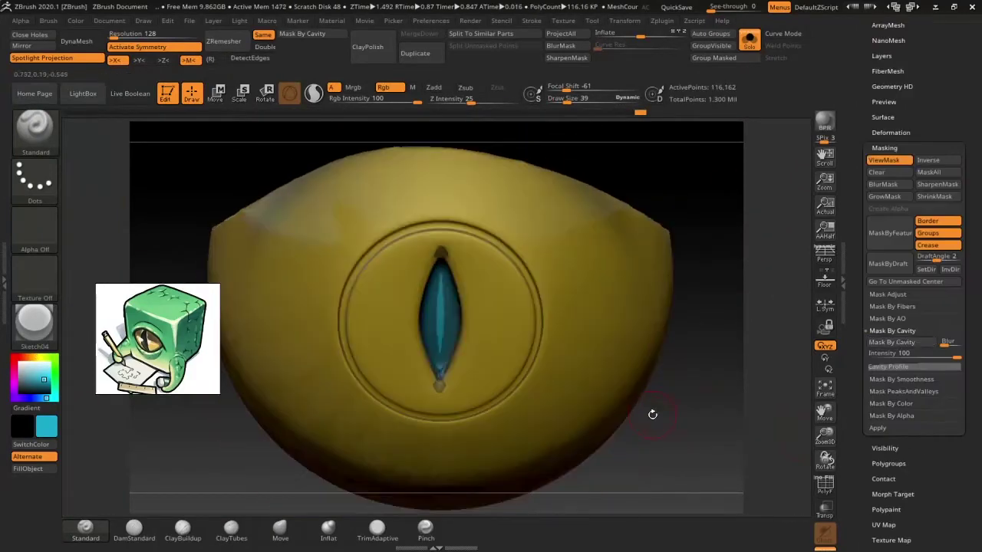
pyautogui.keyDown('ctrl'); pyautogui.click(652, 415); pyautogui.keyUp('ctrl')
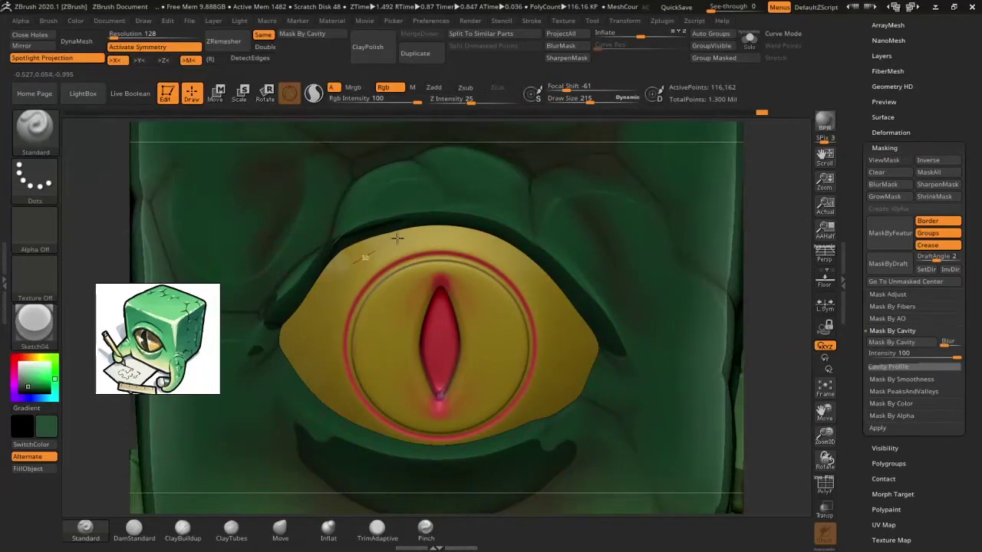
pyautogui.keyDown('ctrl'); pyautogui.moveTo(398, 238); pyautogui.dragTo(699, 347); pyautogui.keyUp('ctrl')
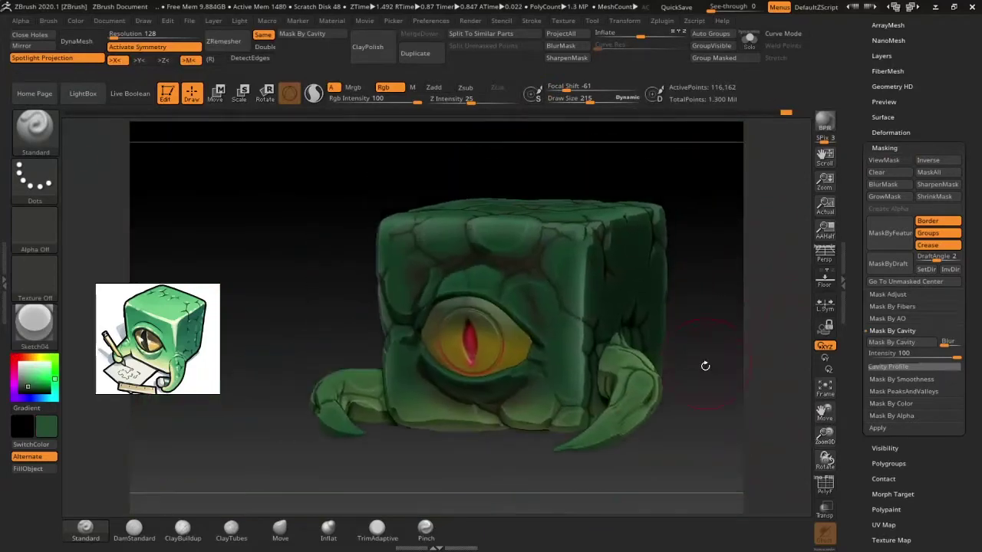
# Try an orange FillObject on the eye, undo it, paint the iris dark, and start saving
pyautogui.click(31, 357)
pyautogui.click(39, 372)
pyautogui.click(31, 468)
pyautogui.hotkey('ctrl', 'z')
pyautogui.moveTo(427, 361)
pyautogui.mouseDown()
pyautogui.moveTo(449, 394)
pyautogui.moveTo(460, 445)
pyautogui.moveTo(466, 359)
pyautogui.moveTo(434, 437)
pyautogui.mouseUp()
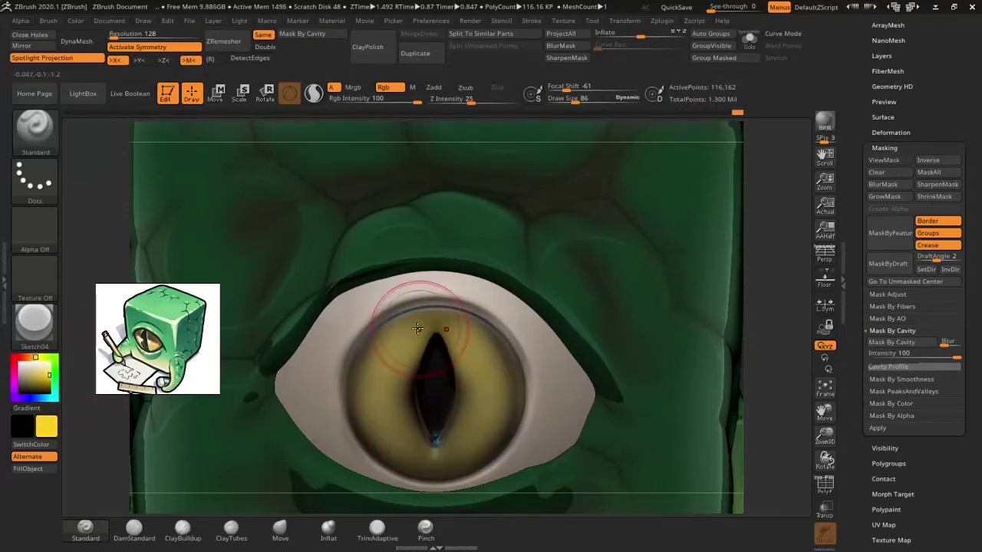
pyautogui.click(748, 39)
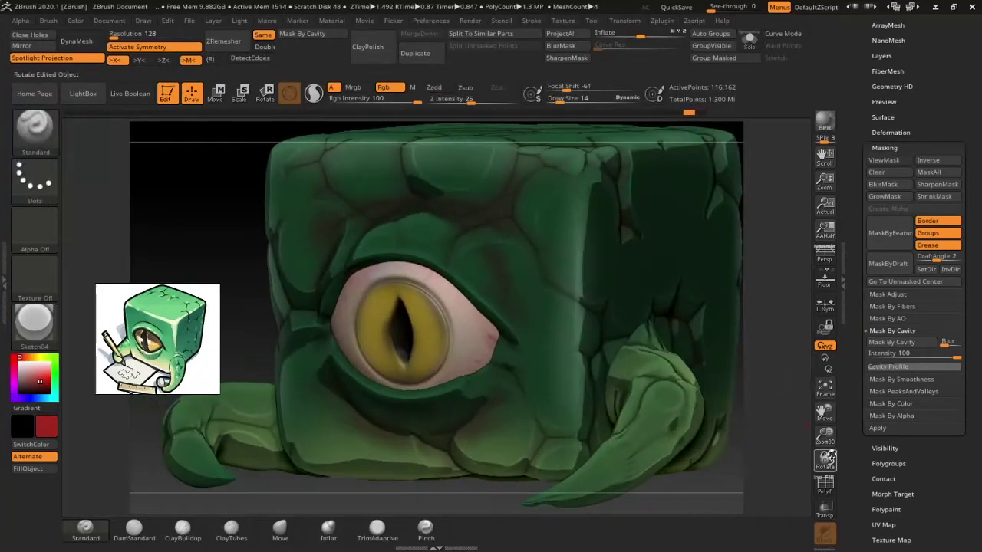
pyautogui.hotkey('ctrl', 's')
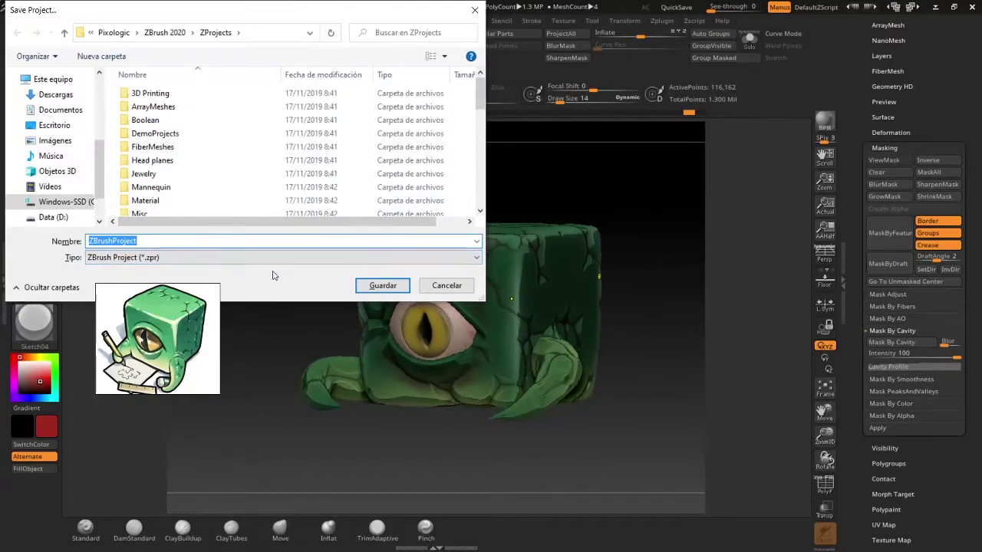
# With a smaller brush, paint bright yellow highlights along the pupil and dark streaks across the iris
pyautogui.press('Return')
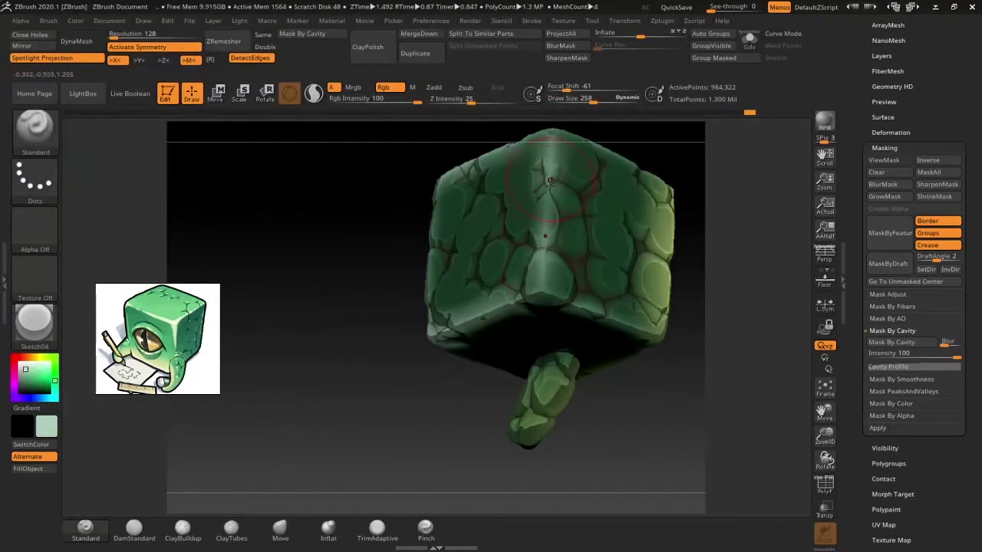
pyautogui.keyDown('shift'); pyautogui.moveTo(632, 309); pyautogui.dragTo(682, 290); pyautogui.keyUp('shift')
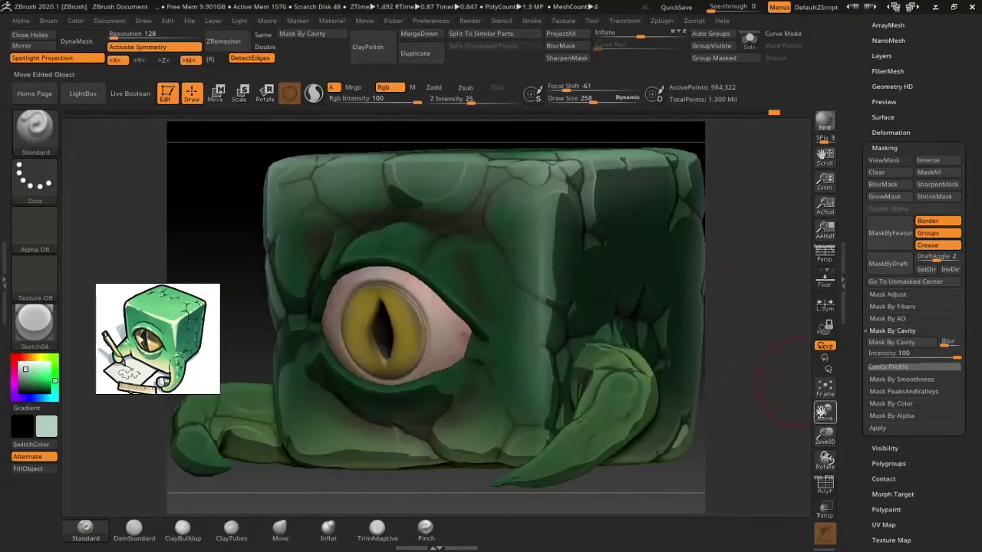
pyautogui.keyDown('alt'); pyautogui.click(418, 318); pyautogui.keyUp('alt')
pyautogui.press('f')
pyautogui.moveTo(593, 99); pyautogui.dragTo(557, 98)
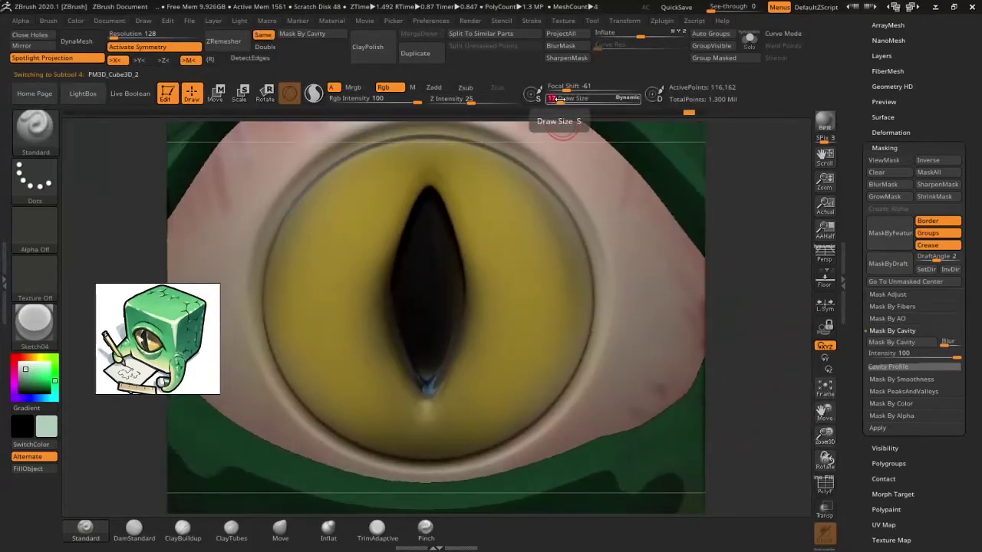
pyautogui.click(44, 373)
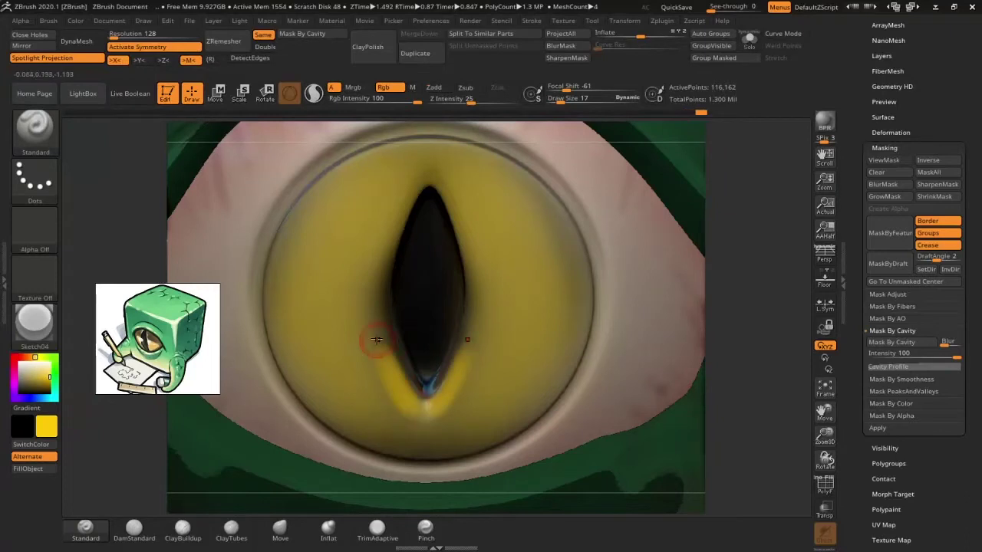
pyautogui.moveTo(410, 405); pyautogui.dragTo(389, 261)
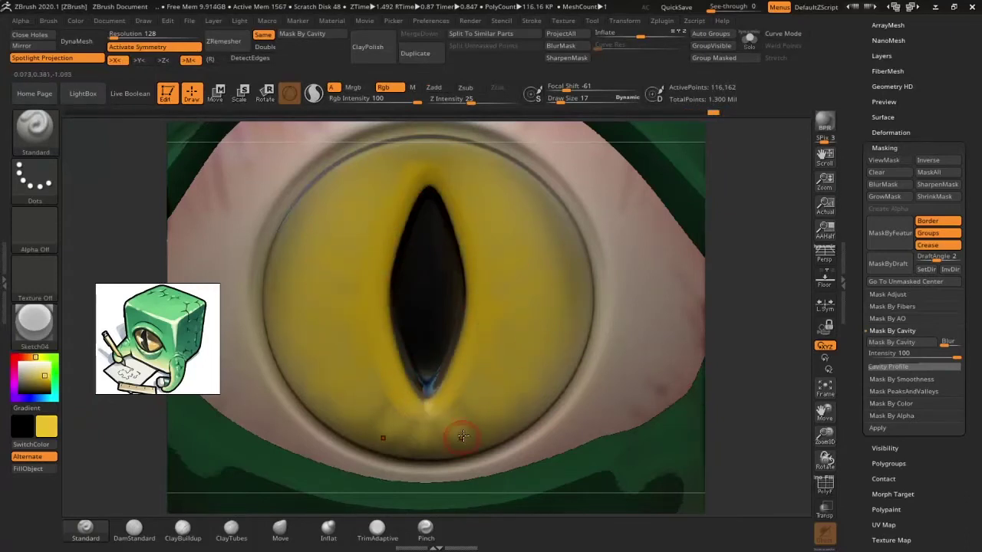
pyautogui.moveTo(501, 347); pyautogui.dragTo(494, 219)
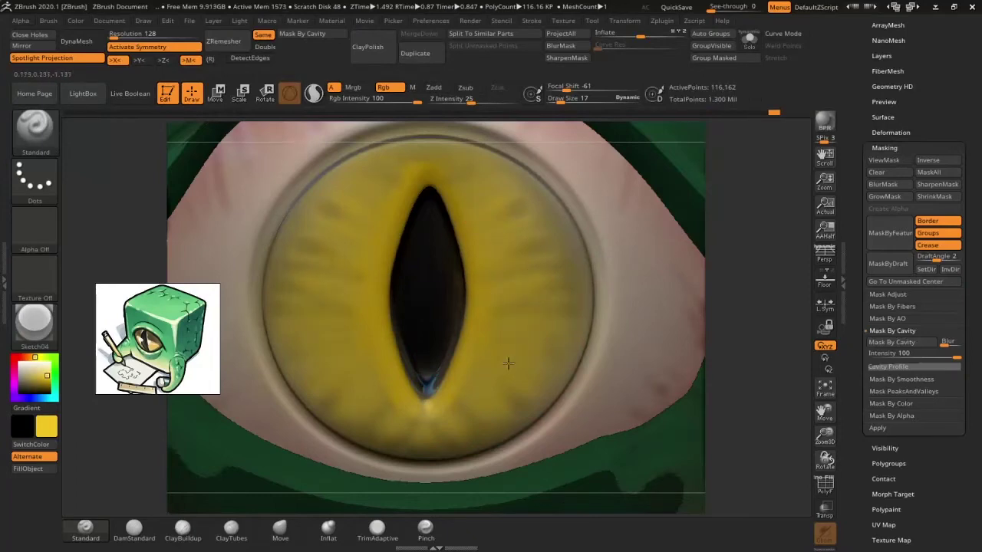
# Frame the whole cube and apply the SketchGummy material
pyautogui.click(831, 401)
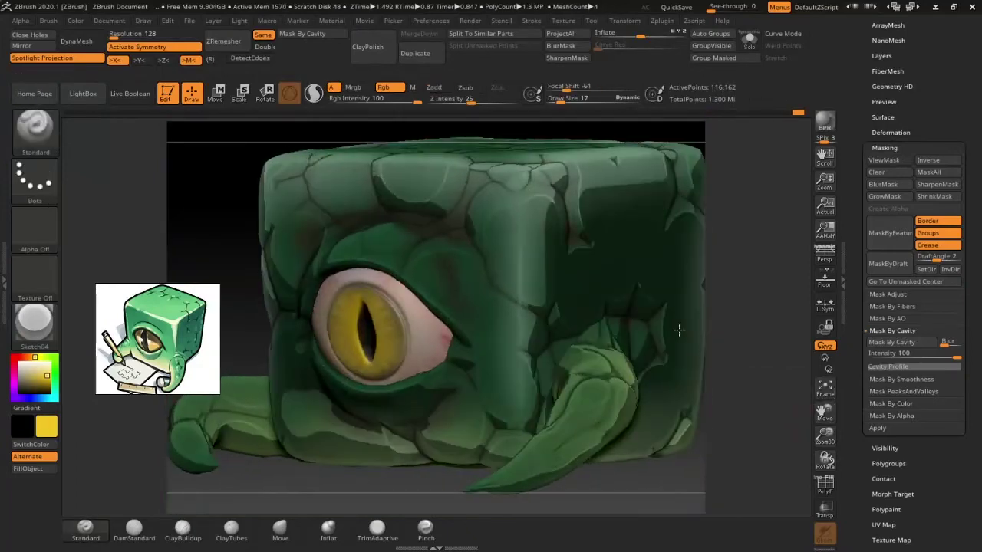
pyautogui.press('m')
pyautogui.click(494, 335)
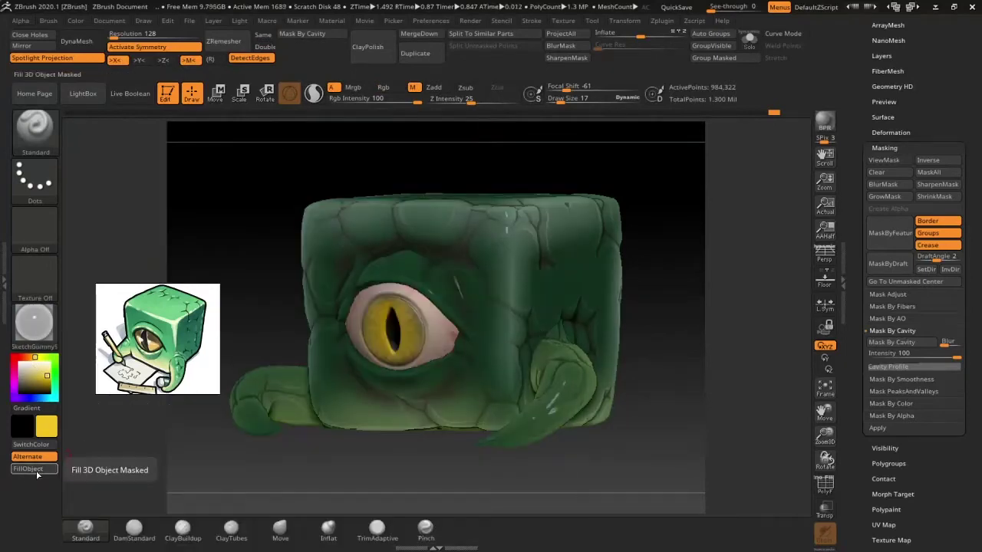
# Switch the creature to MatCap Gray and reposition the light in the Light palette
pyautogui.press('m')
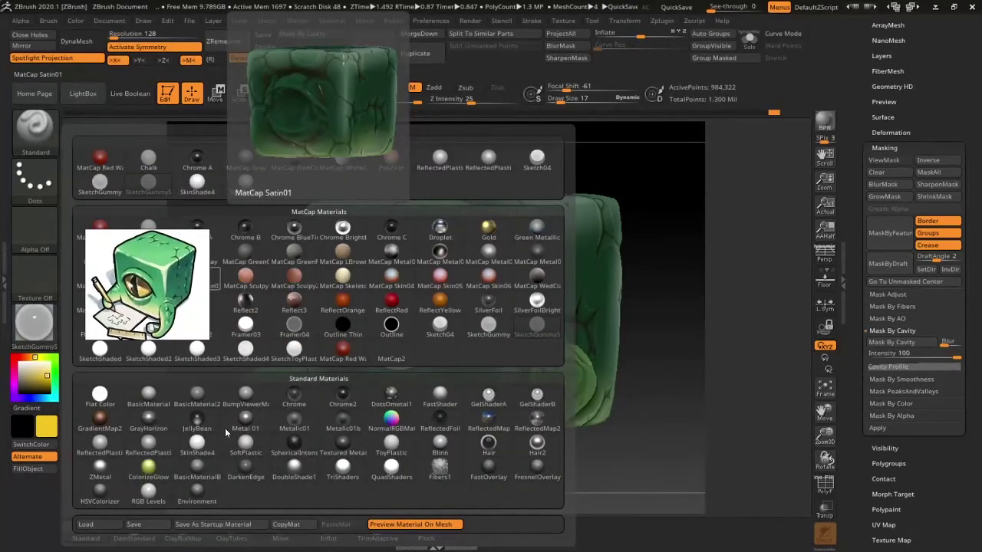
pyautogui.click(356, 475)
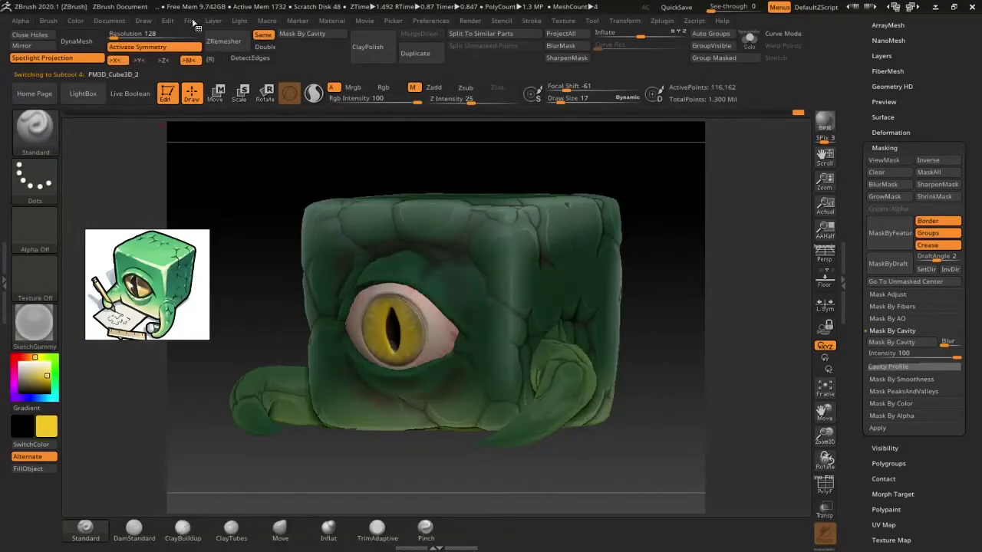
pyautogui.click(239, 20)
pyautogui.moveTo(271, 67); pyautogui.dragTo(270, 69)
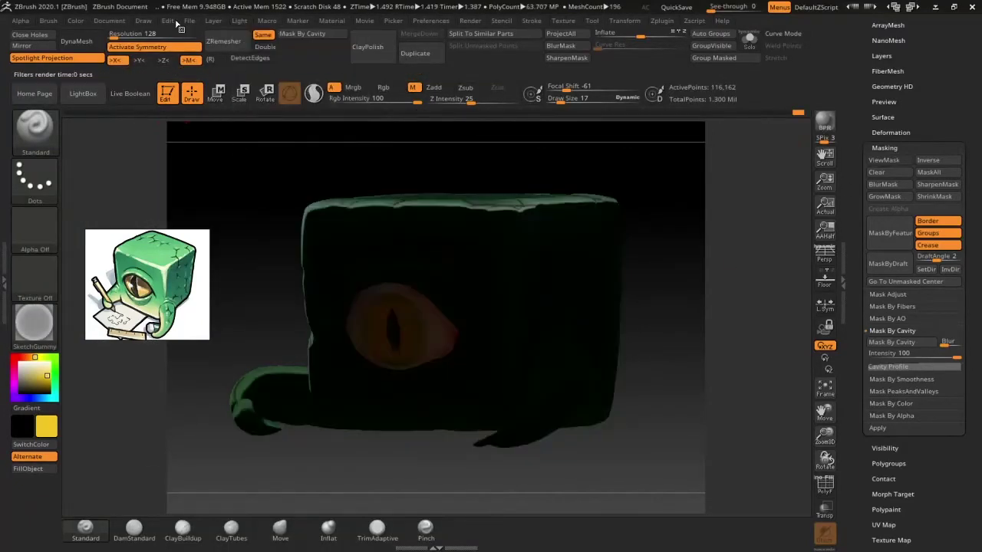
pyautogui.click(119, 23)
pyautogui.click(239, 20)
pyautogui.moveTo(271, 68); pyautogui.dragTo(278, 64)
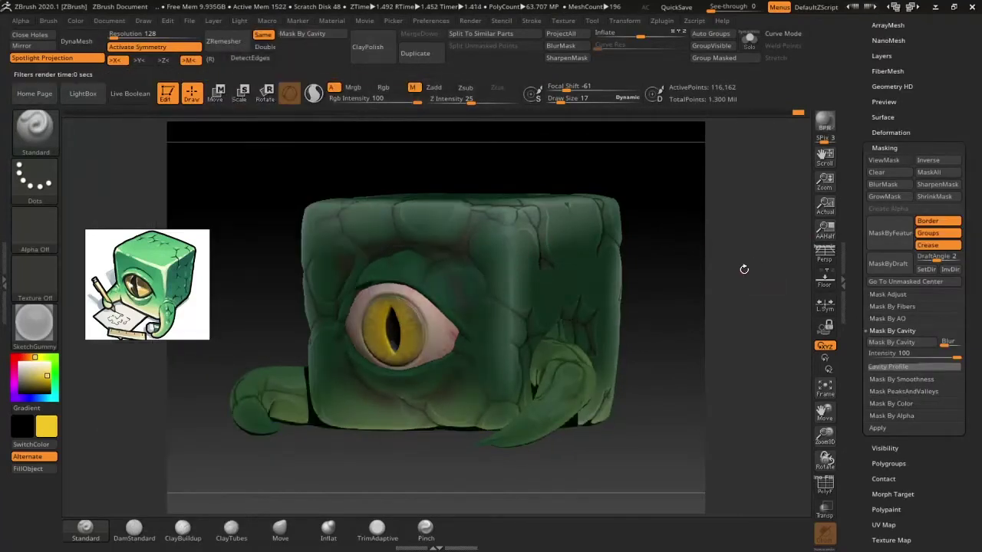
# Enlarge the document canvas, re-frame the model, and pick a pale beige colour on the eye
pyautogui.click(109, 20)
pyautogui.click(157, 272)
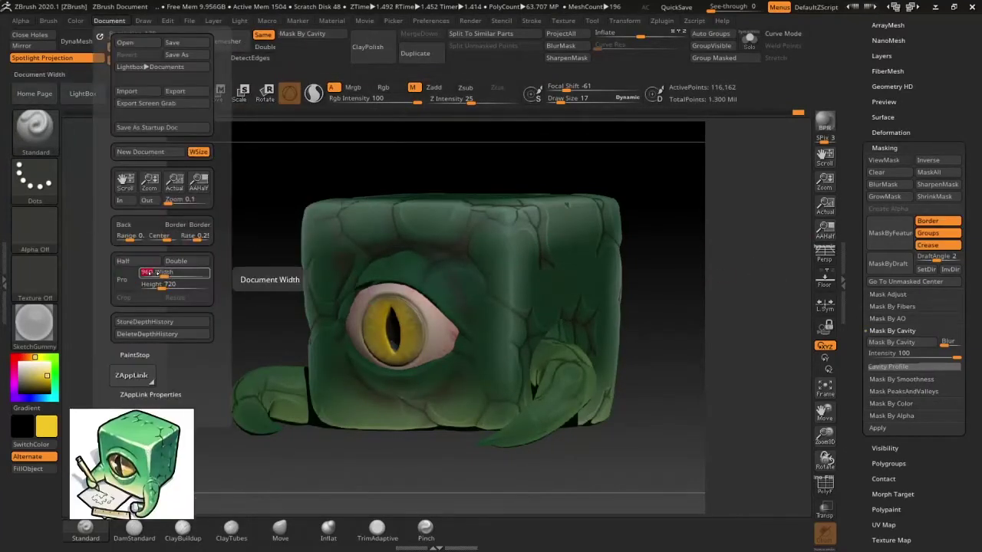
pyautogui.click(191, 297)
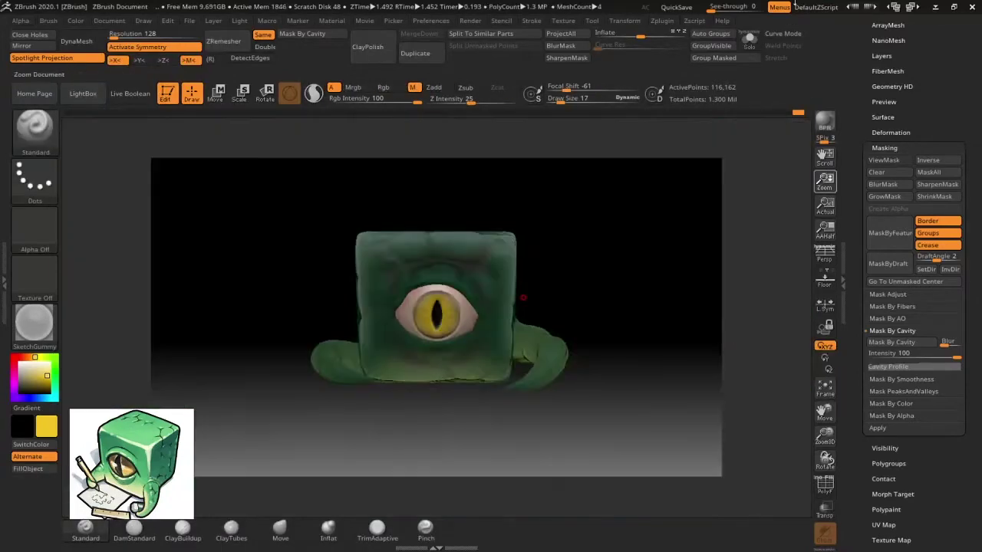
pyautogui.click(830, 390)
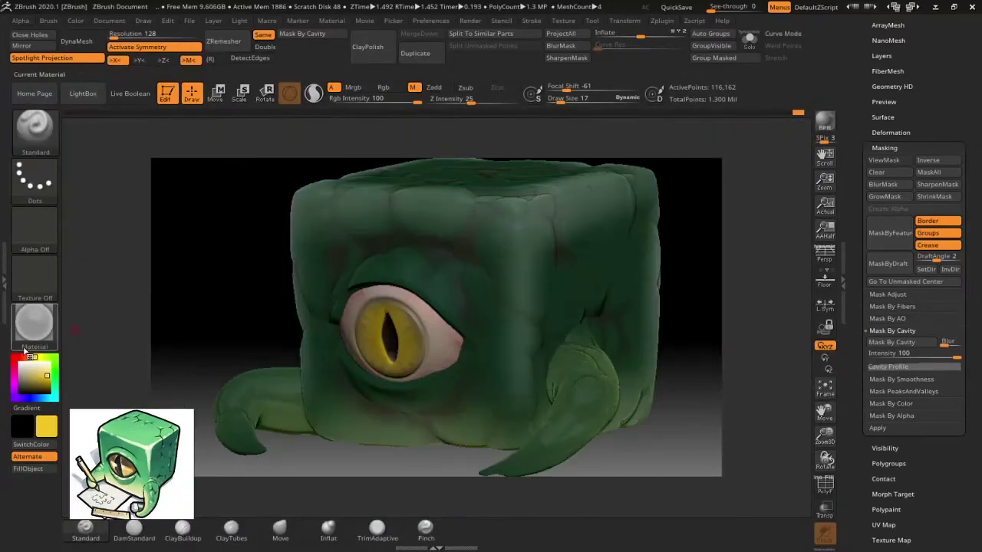
pyautogui.keyDown('alt'); pyautogui.click(318, 263); pyautogui.keyUp('alt')
pyautogui.keyDown('alt'); pyautogui.click(385, 344); pyautogui.keyUp('alt')
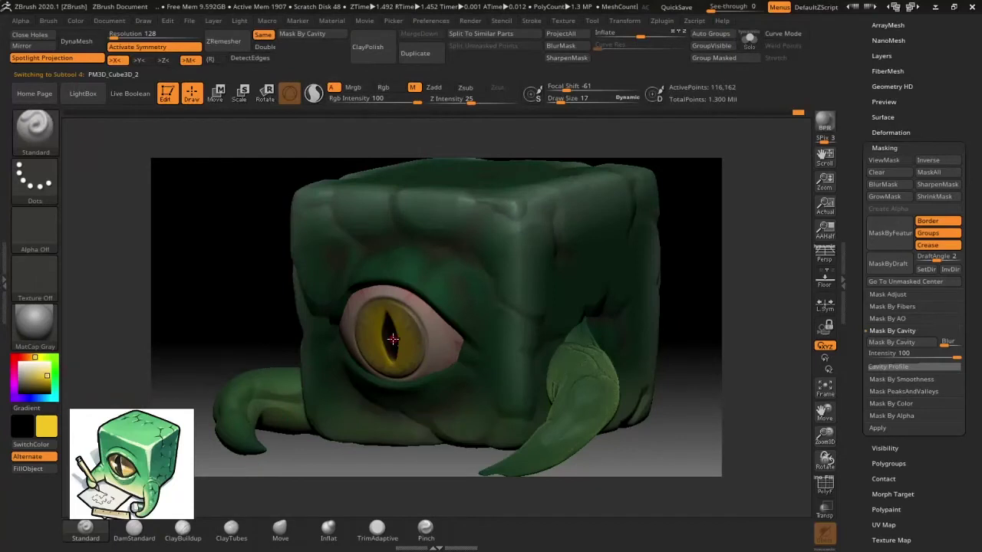
pyautogui.click(19, 362)
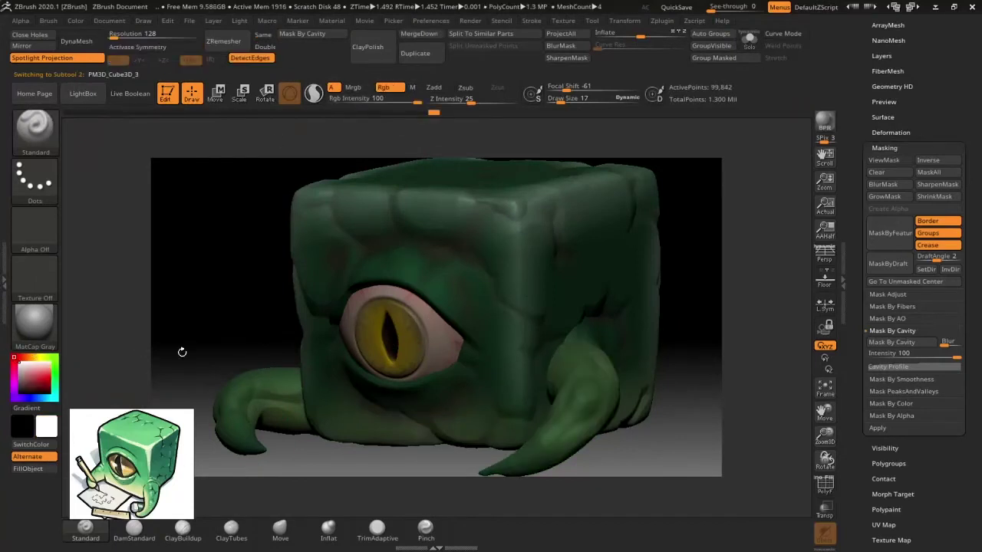
# Turn off the painted colours, orbit the cube to a front view and run a quick render
pyautogui.click(28, 468)
pyautogui.click(28, 469)
pyautogui.moveTo(652, 336)
pyautogui.mouseDown()
pyautogui.moveTo(694, 324)
pyautogui.moveTo(675, 315)
pyautogui.mouseUp()
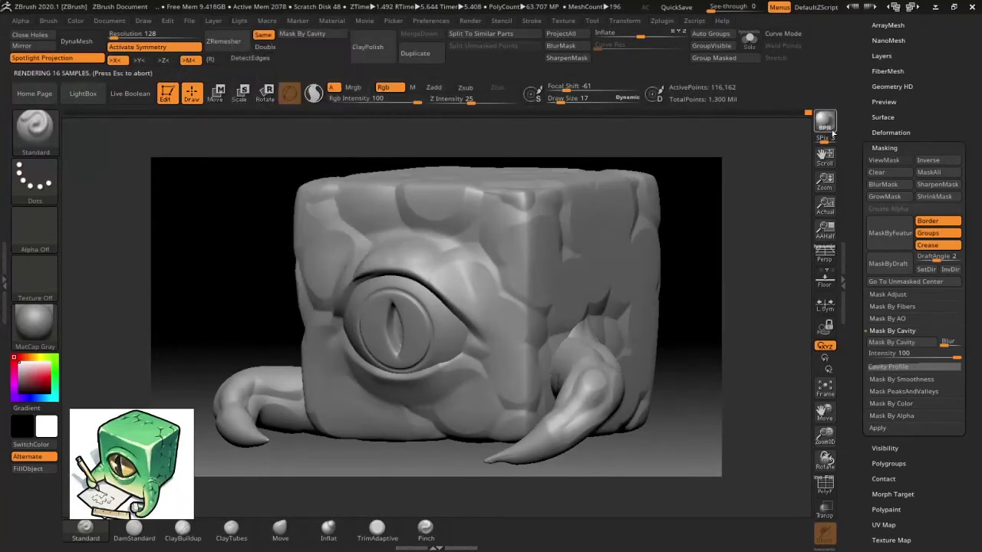
pyautogui.moveTo(650, 235); pyautogui.dragTo(685, 230)
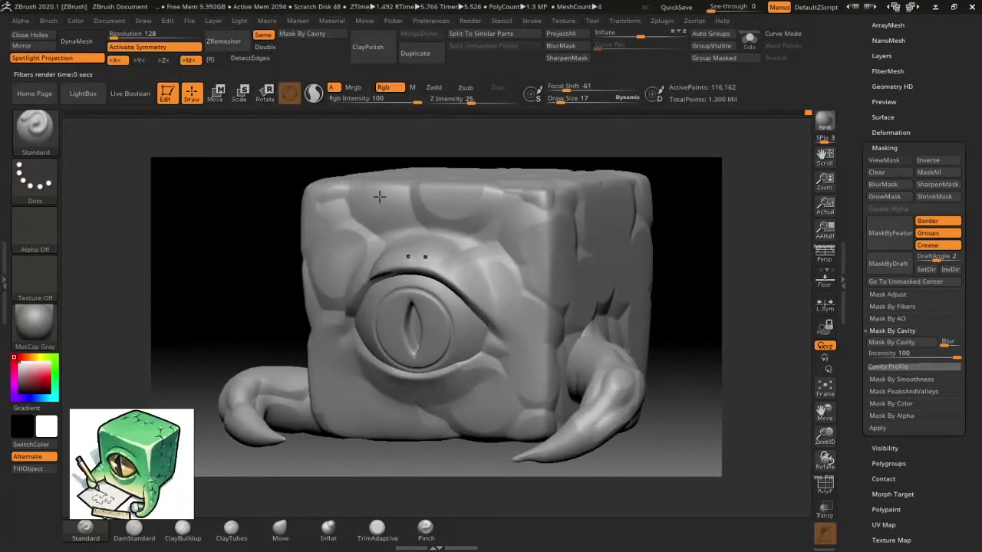
pyautogui.hotkey('shift', 'r')
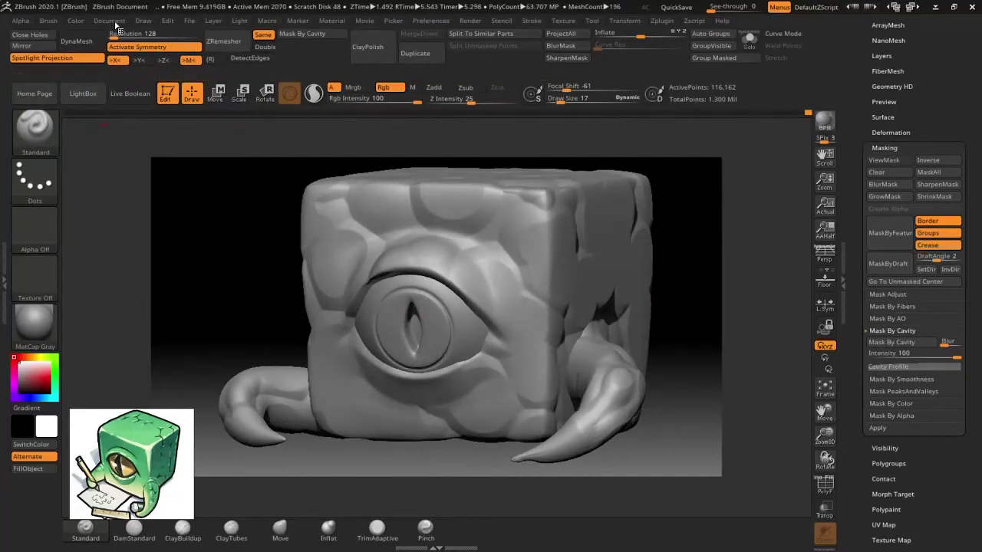
pyautogui.moveTo(721, 317); pyautogui.dragTo(651, 250)
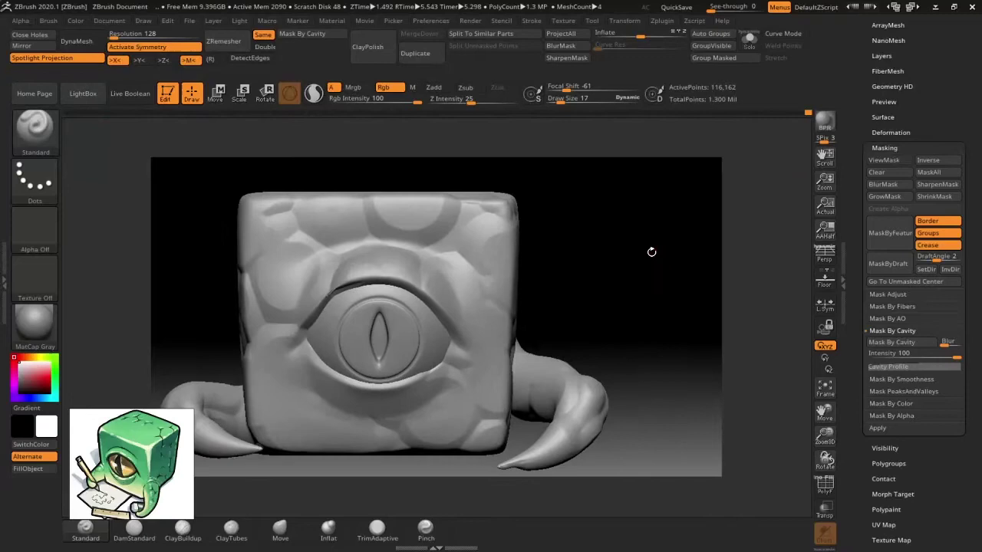
# Load Eye_IMM_brush and select Eye12 from its insert strip
pyautogui.press('b')
pyautogui.click(198, 166)
pyautogui.click(719, 123)
pyautogui.moveTo(736, 230); pyautogui.dragTo(588, 312)
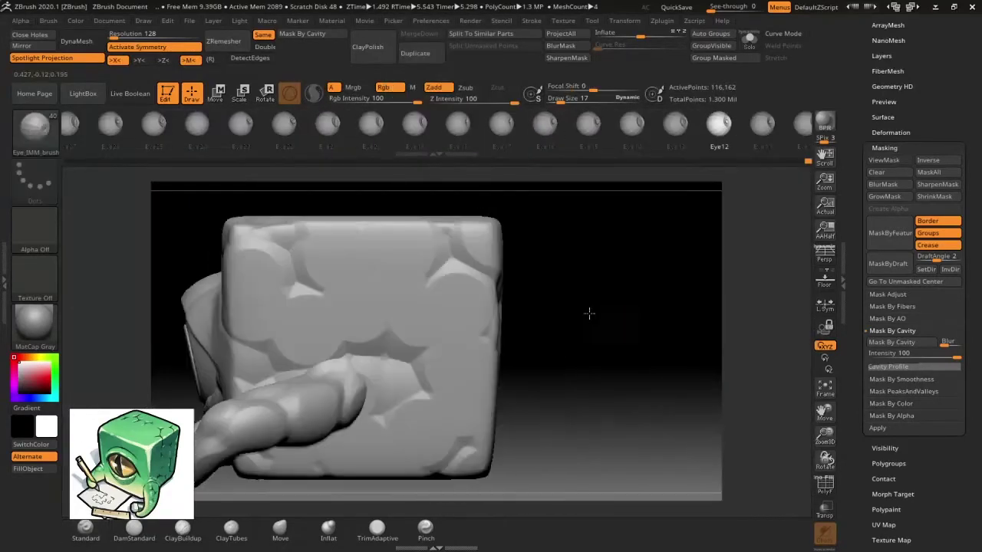
# Insert the Eye12 eyeball onto the cube's side and apply a new document size
pyautogui.moveTo(297, 307); pyautogui.dragTo(460, 303)
pyautogui.moveTo(675, 322)
pyautogui.mouseDown()
pyautogui.moveTo(639, 384)
pyautogui.moveTo(673, 300)
pyautogui.mouseUp()
pyautogui.press('w')
pyautogui.moveTo(451, 310)
pyautogui.mouseDown()
pyautogui.moveTo(652, 355)
pyautogui.moveTo(344, 274)
pyautogui.moveTo(487, 410)
pyautogui.moveTo(651, 240)
pyautogui.moveTo(491, 253)
pyautogui.mouseUp()
pyautogui.click(109, 21)
pyautogui.press('Return')
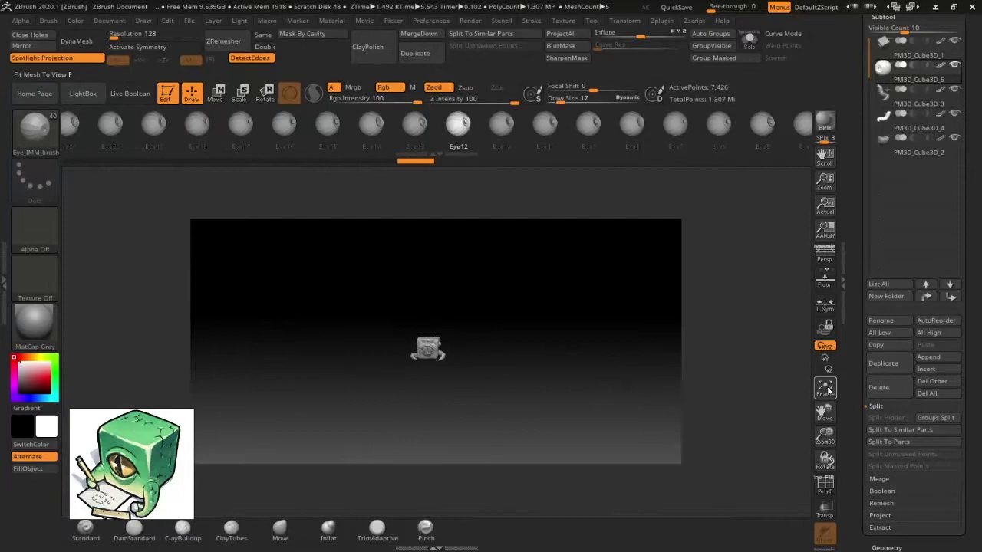
pyautogui.press('f')
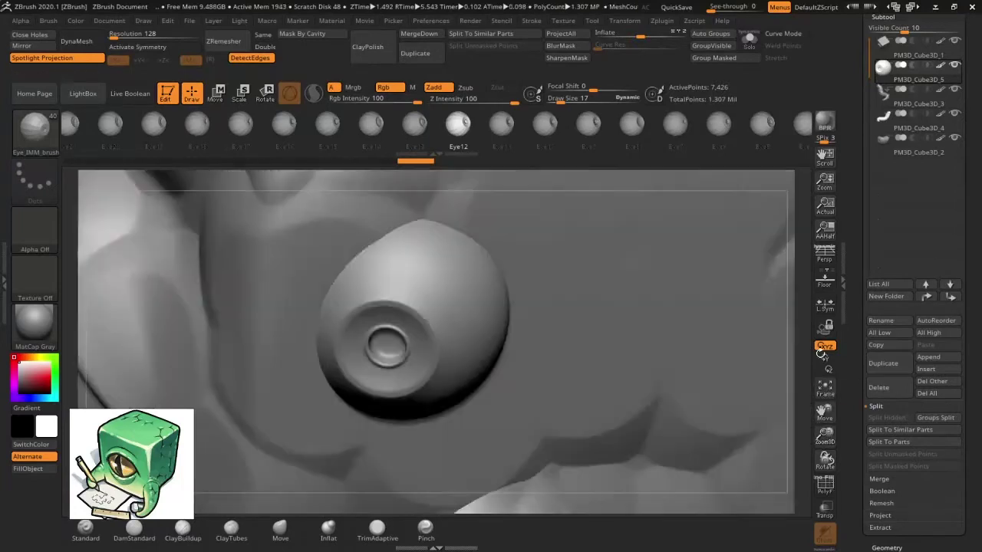
# On the cube head, use a larger ClayBuildup brush and smooth the skin around the new eye
pyautogui.keyDown('alt'); pyautogui.click(536, 337); pyautogui.keyUp('alt')
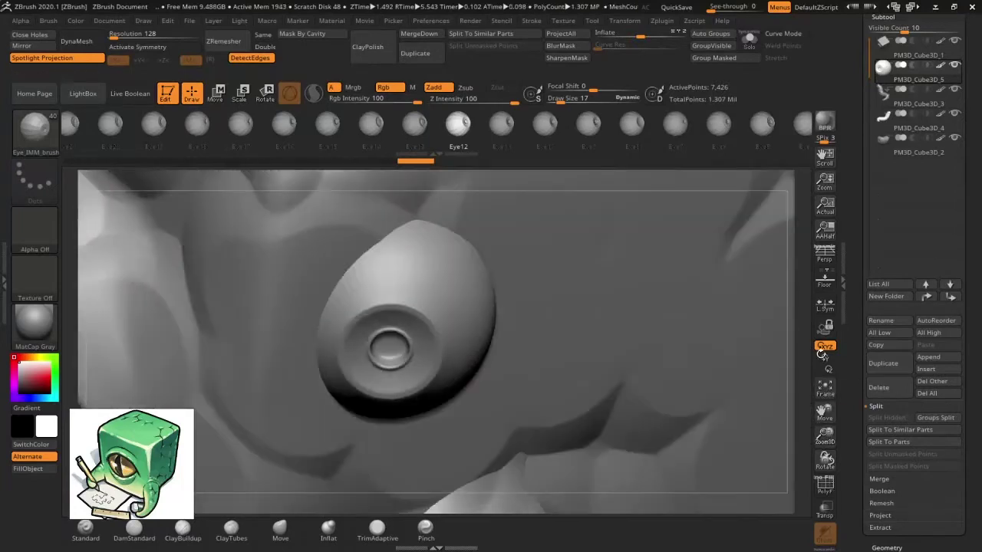
pyautogui.click(183, 526)
pyautogui.moveTo(568, 98); pyautogui.dragTo(583, 102)
pyautogui.moveTo(567, 230); pyautogui.dragTo(463, 324)
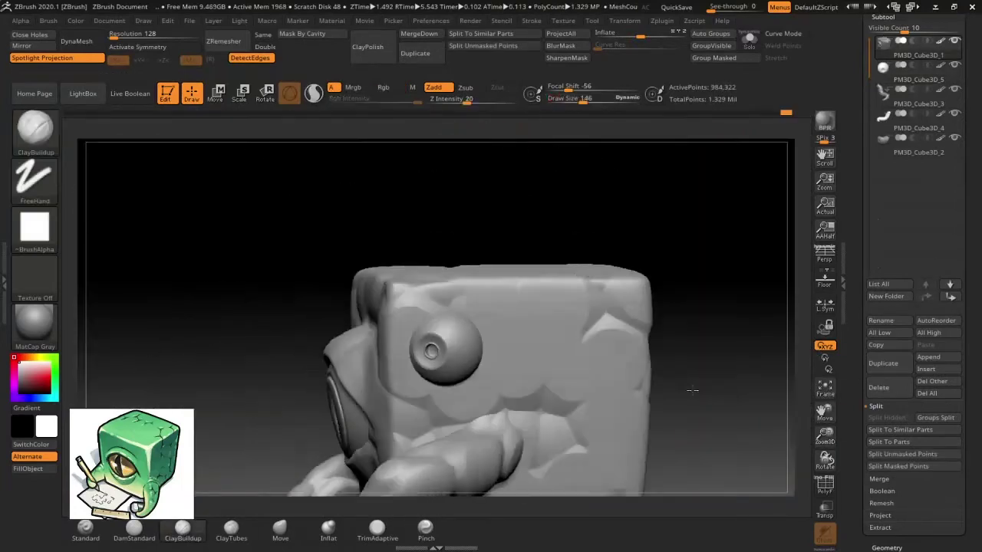
pyautogui.press('shift')
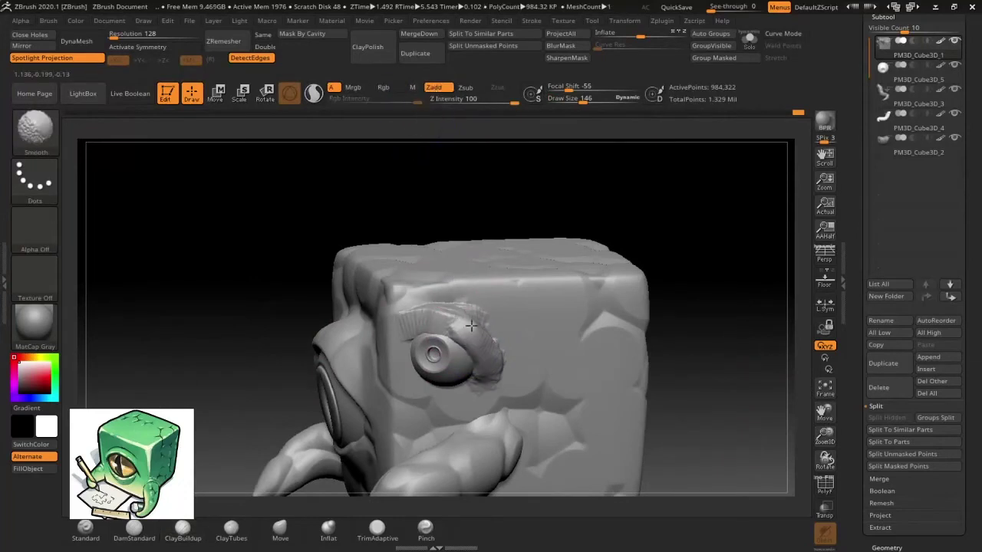
pyautogui.keyDown('shift'); pyautogui.moveTo(484, 328); pyautogui.dragTo(508, 346); pyautogui.keyUp('shift')
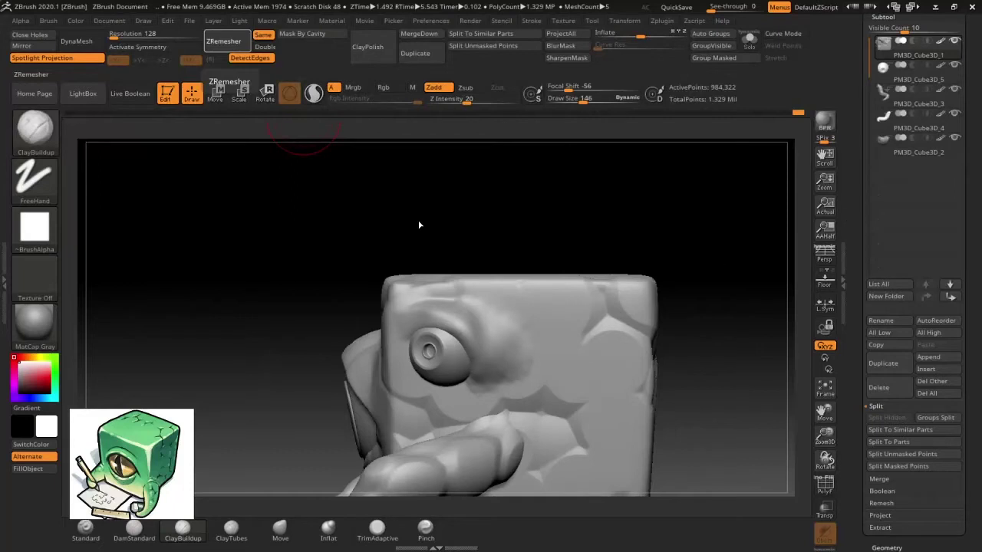
# Switch to DamStandard, orbit to a front view, and reload Eye_IMM_brush
pyautogui.moveTo(419, 221); pyautogui.dragTo(363, 322)
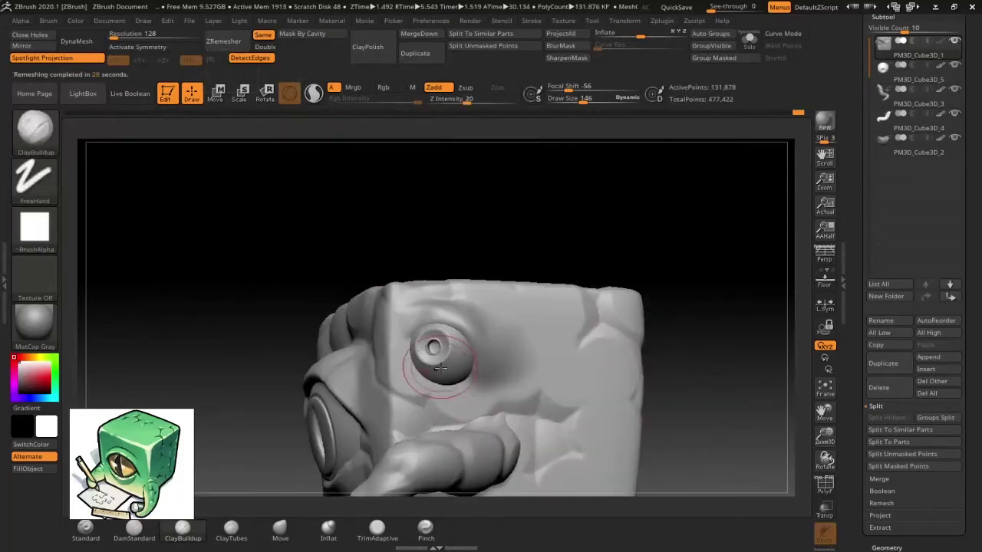
pyautogui.click(134, 527)
pyautogui.moveTo(418, 333)
pyautogui.mouseDown()
pyautogui.moveTo(384, 351)
pyautogui.moveTo(449, 314)
pyautogui.mouseUp()
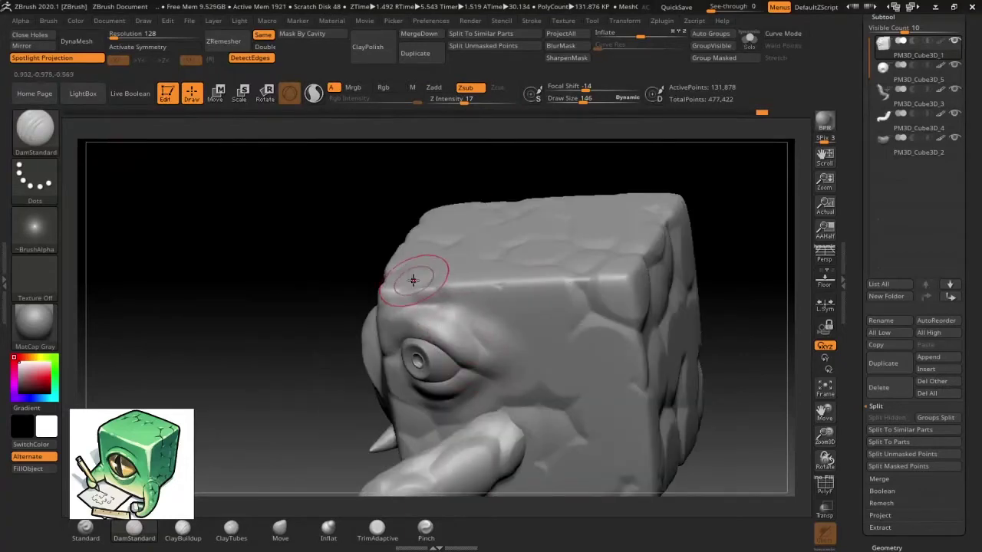
pyautogui.moveTo(486, 358); pyautogui.dragTo(432, 322, button='right')
pyautogui.moveTo(584, 308)
pyautogui.mouseDown(button='right')
pyautogui.moveTo(646, 332)
pyautogui.moveTo(714, 383)
pyautogui.mouseUp(button='right')
pyautogui.press(',')
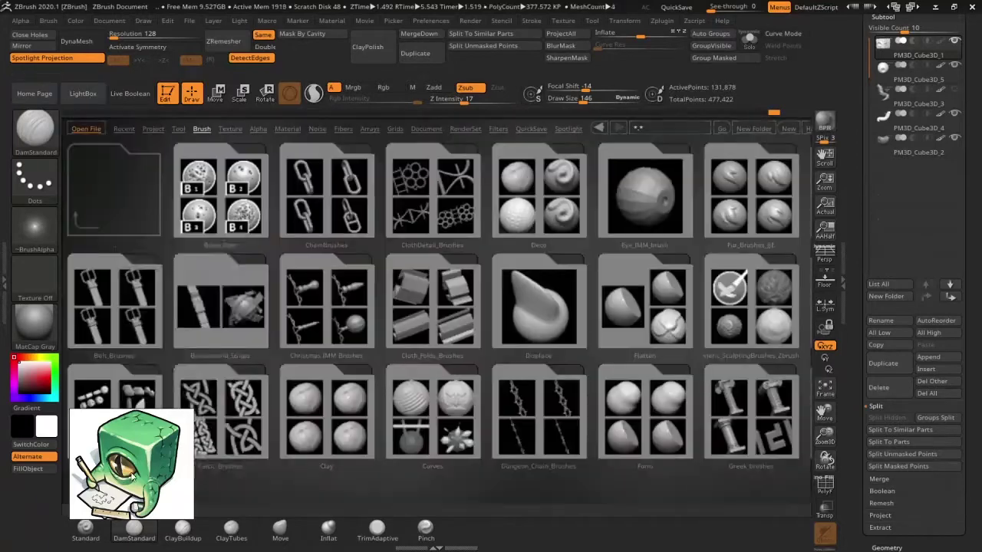
pyautogui.click(34, 128)
pyautogui.click(159, 136)
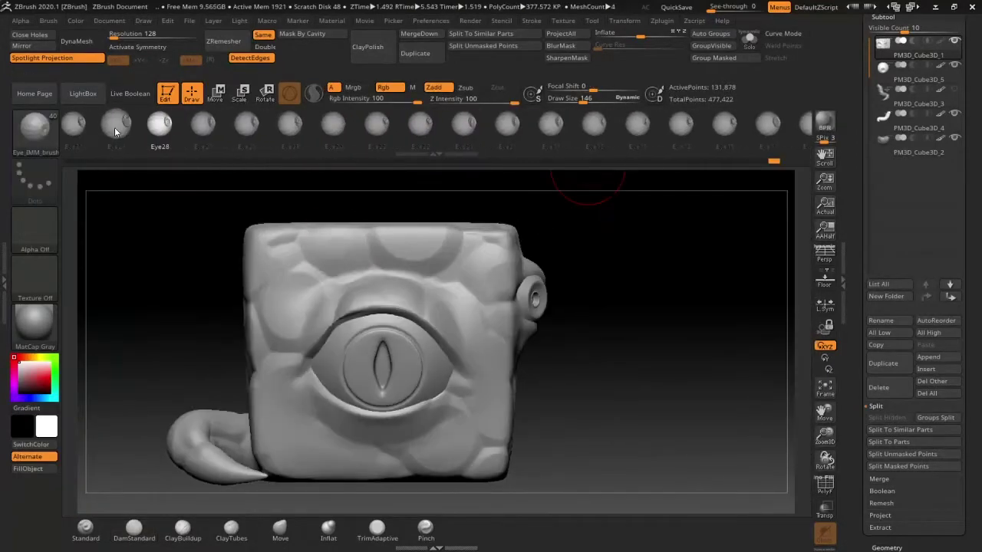
# Insert the Eye29 eye onto the cube and build a clay brow above it
pyautogui.click(115, 127)
pyautogui.moveTo(690, 345); pyautogui.dragTo(736, 353, button='right')
pyautogui.moveTo(499, 415); pyautogui.dragTo(537, 418)
pyautogui.press('w')
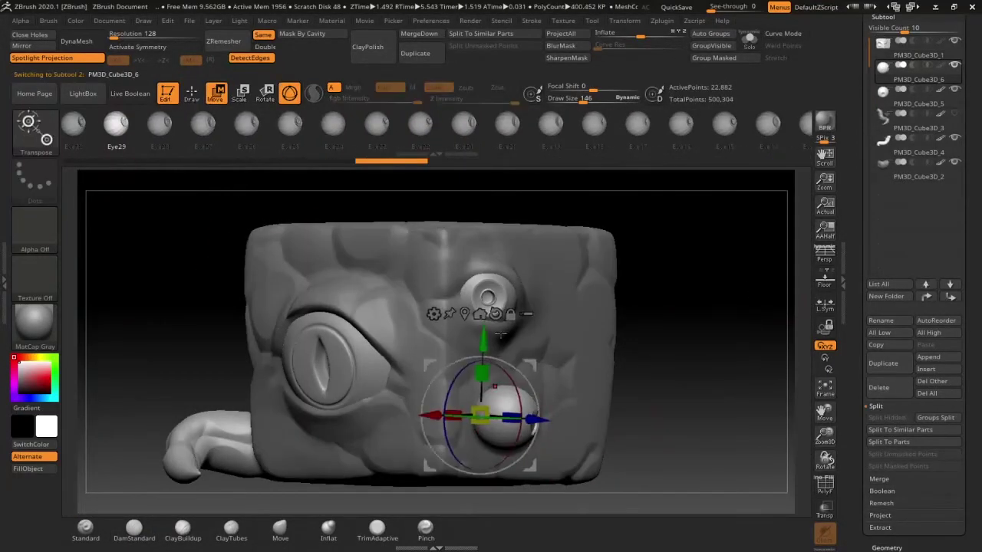
pyautogui.moveTo(825, 460)
pyautogui.mouseDown()
pyautogui.moveTo(797, 429)
pyautogui.moveTo(815, 408)
pyautogui.moveTo(767, 383)
pyautogui.mouseUp()
pyautogui.moveTo(537, 461); pyautogui.dragTo(389, 457)
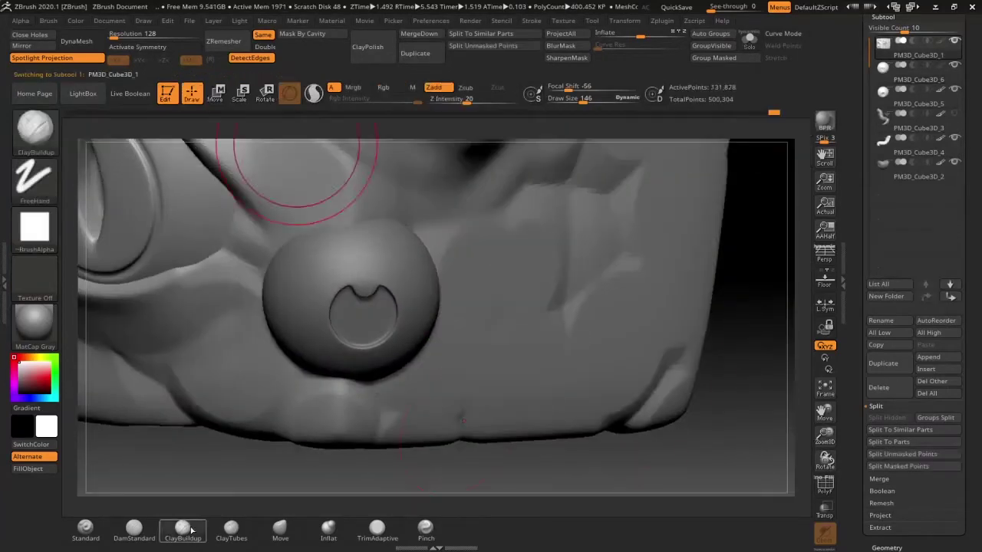
pyautogui.moveTo(322, 261)
pyautogui.mouseDown()
pyautogui.moveTo(438, 257)
pyautogui.moveTo(253, 361)
pyautogui.mouseUp()
pyautogui.moveTo(284, 322); pyautogui.dragTo(422, 246)
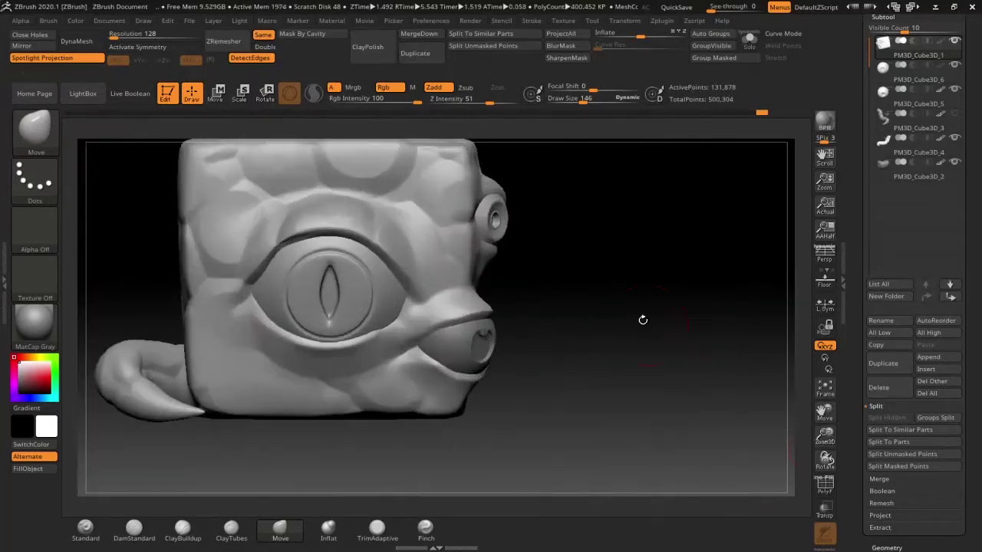
# Insert the large star-pupilled Eye37 eyeball on the cube's side and position it with the gizmo
pyautogui.moveTo(643, 320); pyautogui.dragTo(673, 220)
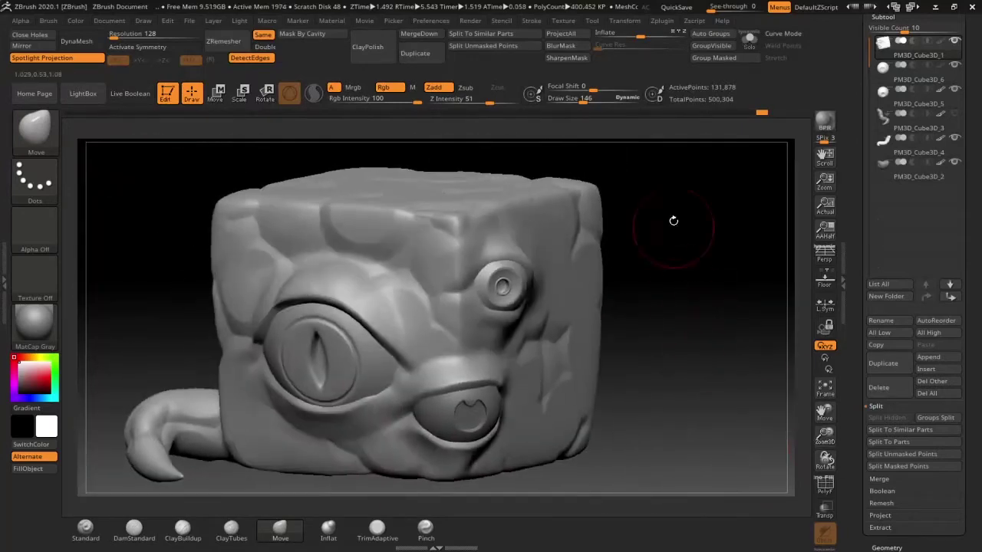
pyautogui.moveTo(720, 251); pyautogui.dragTo(670, 250)
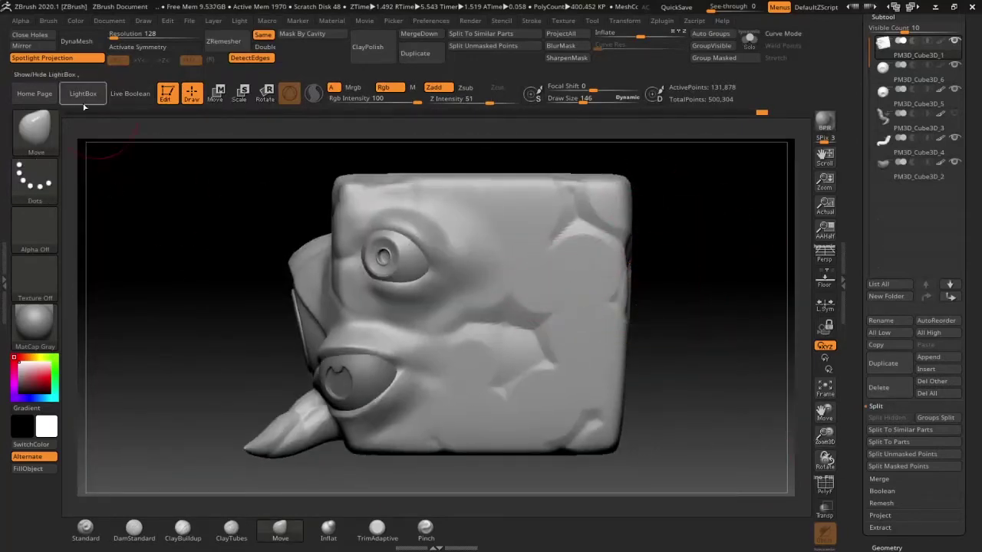
pyautogui.click(34, 126)
pyautogui.click(460, 127)
pyautogui.moveTo(523, 444)
pyautogui.mouseDown()
pyautogui.moveTo(499, 356)
pyautogui.moveTo(714, 344)
pyautogui.moveTo(675, 322)
pyautogui.moveTo(525, 385)
pyautogui.moveTo(493, 357)
pyautogui.moveTo(606, 414)
pyautogui.moveTo(526, 389)
pyautogui.moveTo(592, 263)
pyautogui.moveTo(490, 328)
pyautogui.mouseUp()
pyautogui.press('w')
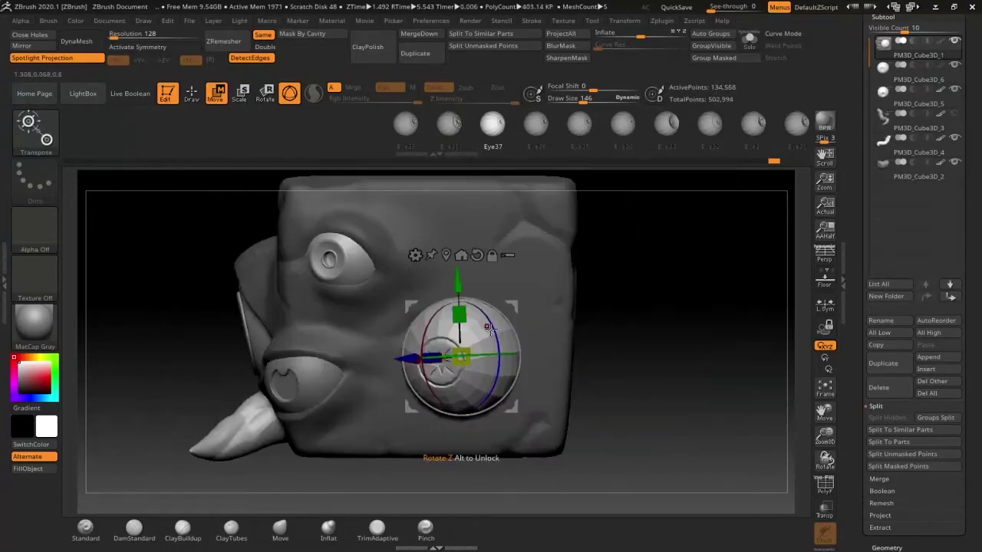
pyautogui.press('q')
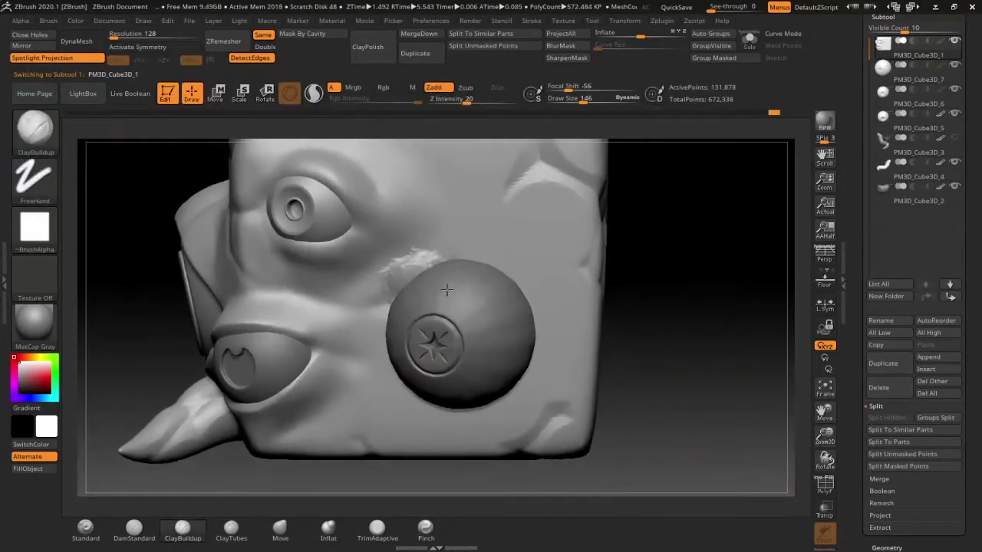
# Check the head solo, then carve fleshy eyelids around the star-pupilled eye with DamStandard Zsub
pyautogui.hotkey('ctrl', 'shift', 's')
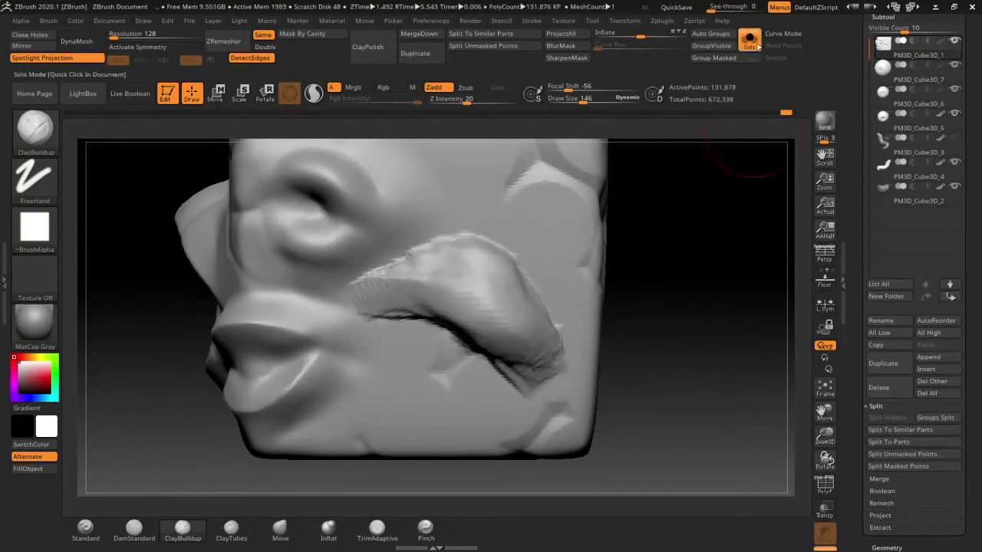
pyautogui.click(749, 42)
pyautogui.moveTo(583, 329)
pyautogui.mouseDown()
pyautogui.moveTo(686, 313)
pyautogui.moveTo(464, 416)
pyautogui.mouseUp()
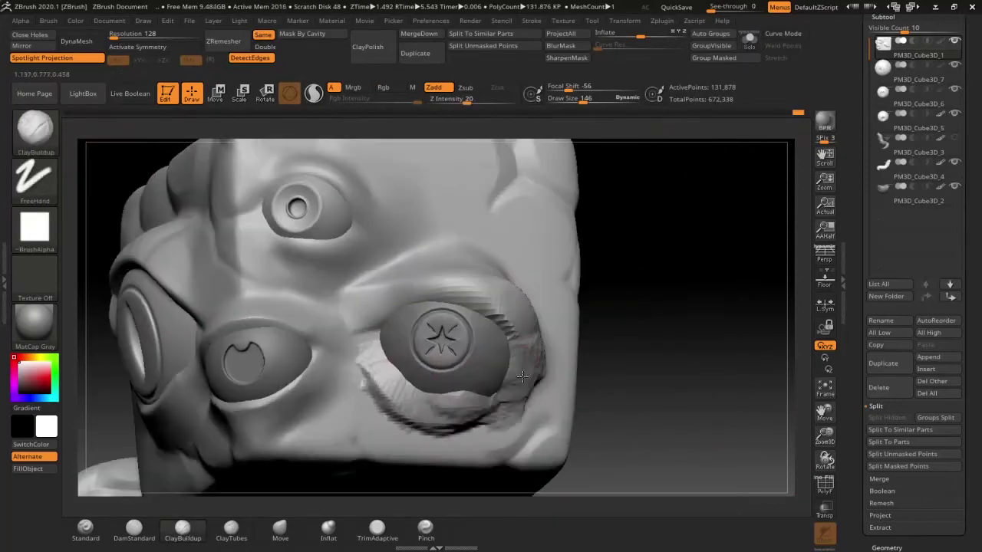
pyautogui.moveTo(455, 309); pyautogui.dragTo(529, 353)
pyautogui.press('b')
pyautogui.press('d')
pyautogui.press('s')
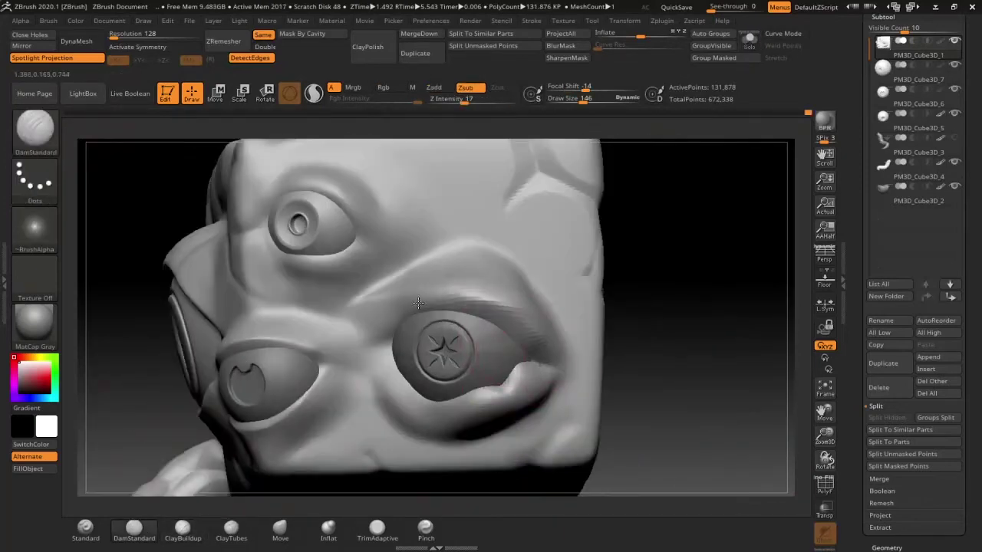
pyautogui.moveTo(393, 412)
pyautogui.mouseDown()
pyautogui.moveTo(685, 351)
pyautogui.moveTo(521, 278)
pyautogui.moveTo(417, 407)
pyautogui.mouseUp()
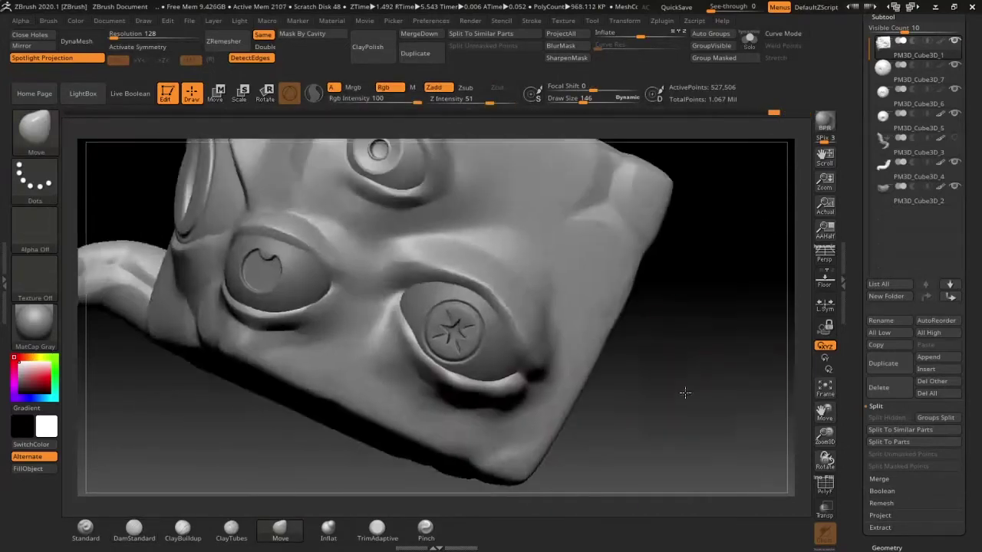
pyautogui.moveTo(413, 412); pyautogui.dragTo(465, 314)
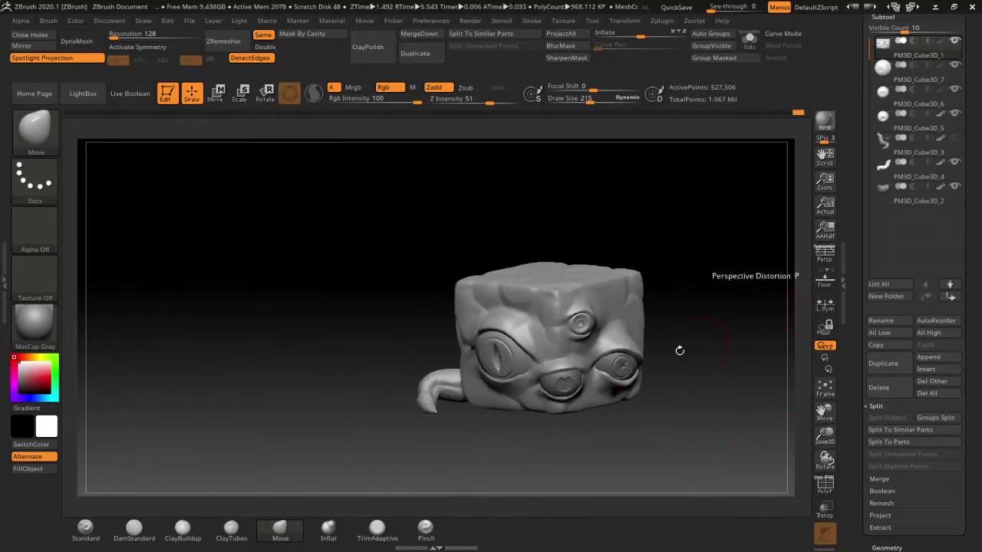
# Frame the four-eyed creature, resize the document to a smaller canvas, and orbit to a frontal view
pyautogui.click(832, 391)
pyautogui.keyDown('alt'); pyautogui.click(568, 386); pyautogui.keyUp('alt')
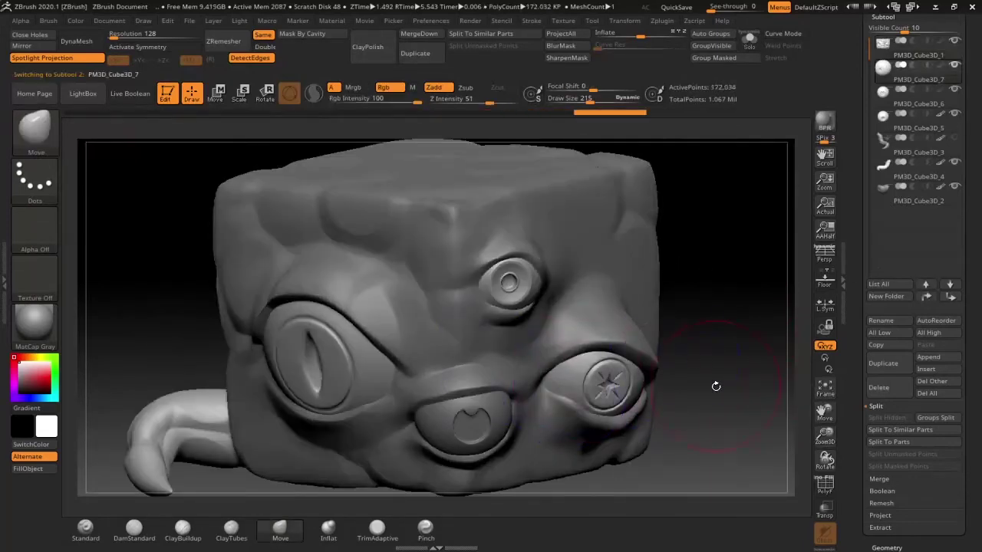
pyautogui.moveTo(692, 355); pyautogui.dragTo(706, 376)
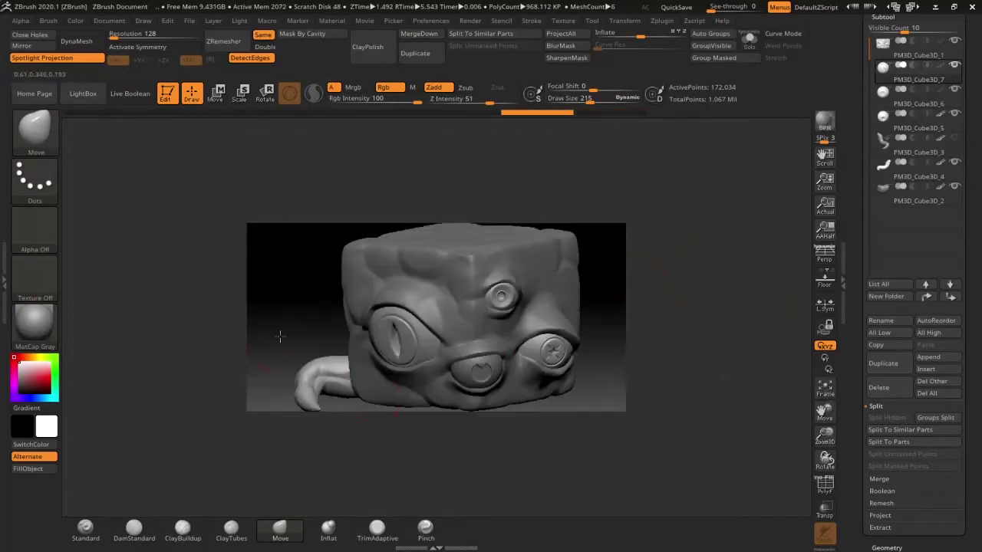
pyautogui.keyDown('alt'); pyautogui.click(626, 334); pyautogui.keyUp('alt')
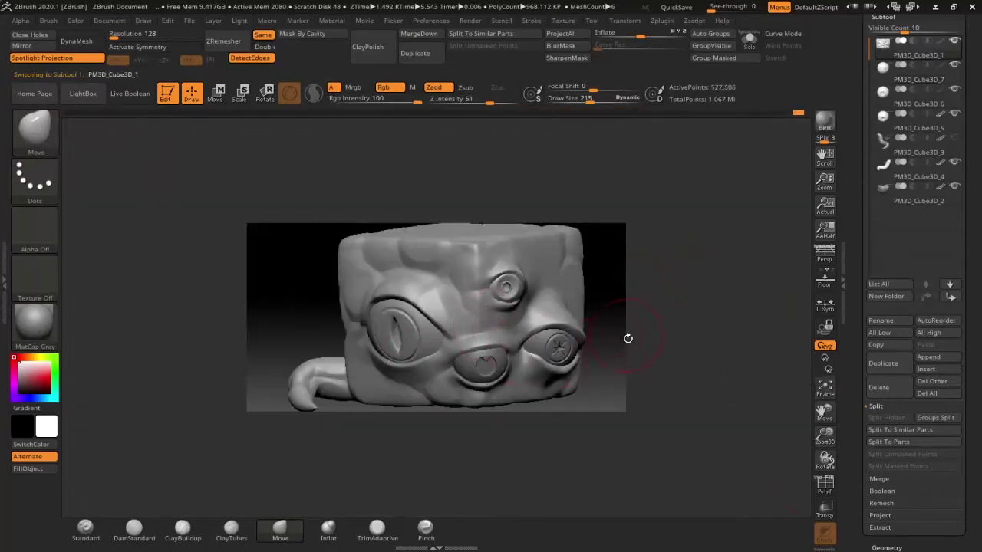
pyautogui.moveTo(626, 334); pyautogui.dragTo(611, 355)
pyautogui.moveTo(804, 138); pyautogui.dragTo(596, 332)
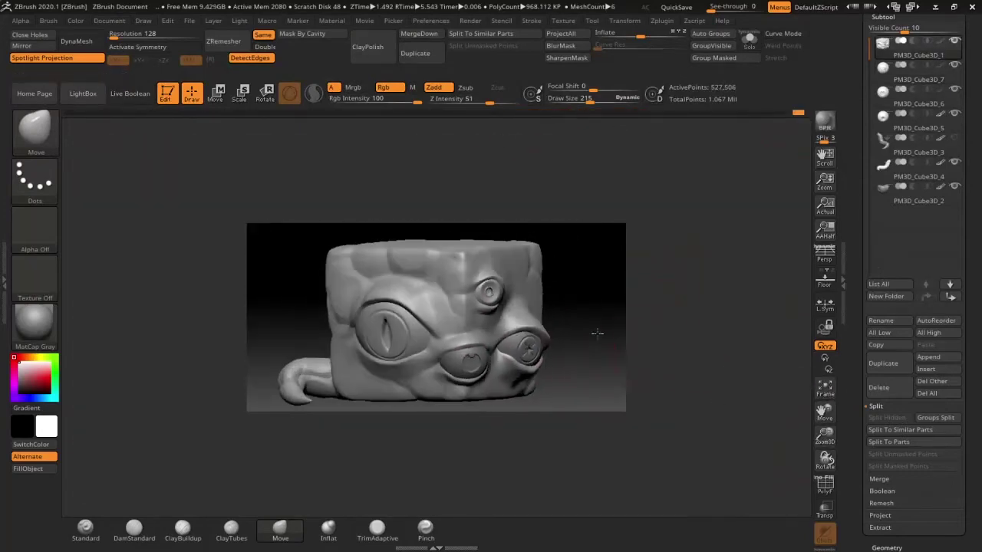
pyautogui.keyDown('alt'); pyautogui.click(537, 372); pyautogui.keyUp('alt')
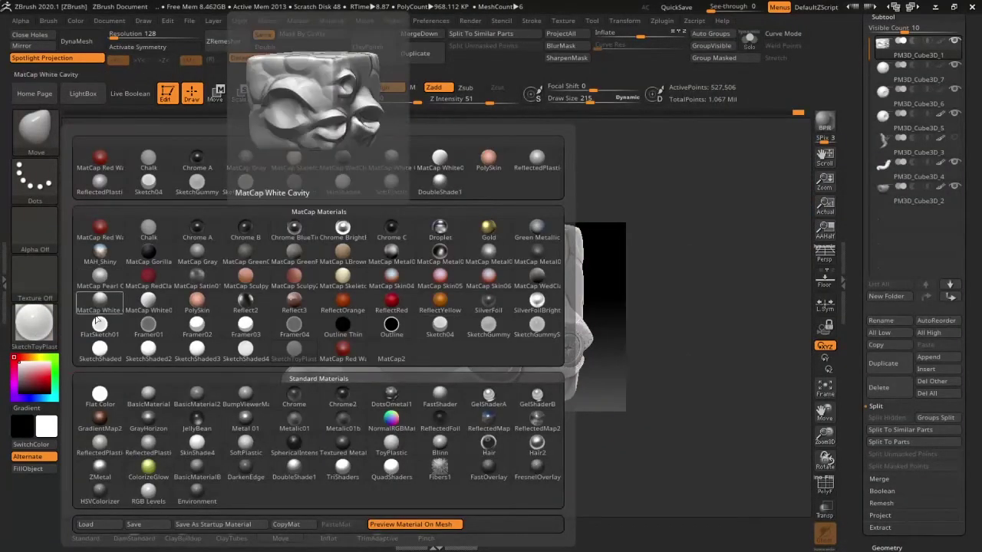
# Try a white cavity matcap and MatCap Skeleton, then settle on FastShader
pyautogui.click(98, 320)
pyautogui.click(34, 322)
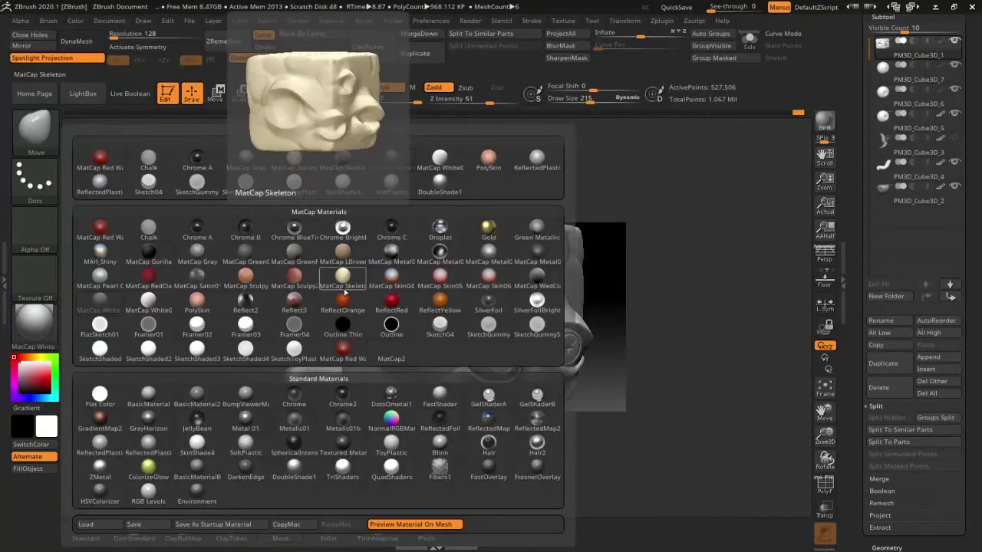
pyautogui.click(344, 291)
pyautogui.click(34, 322)
pyautogui.click(434, 397)
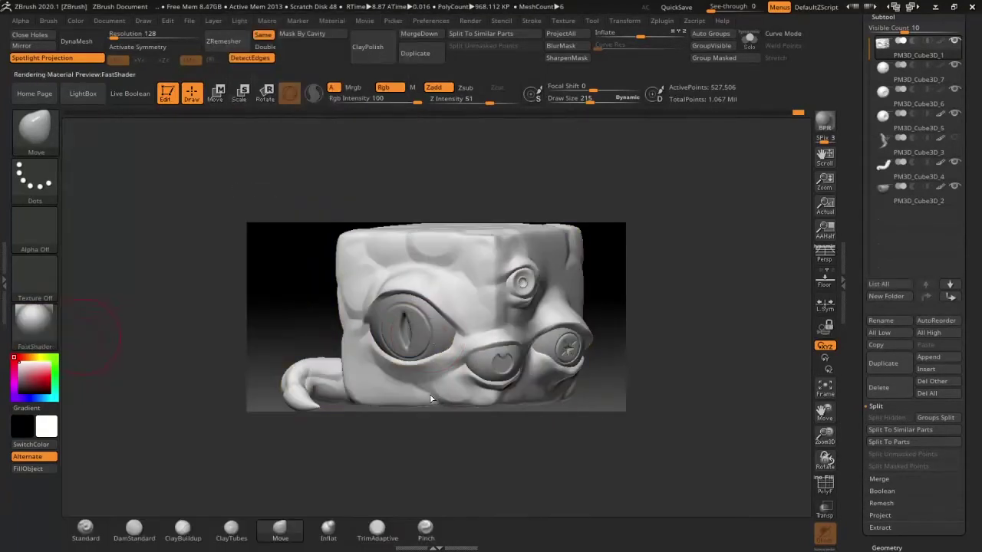
# Fill the cube body pale grey-green and pick a pale beige colour for the eyes
pyautogui.keyDown('alt'); pyautogui.click(330, 375); pyautogui.keyUp('alt')
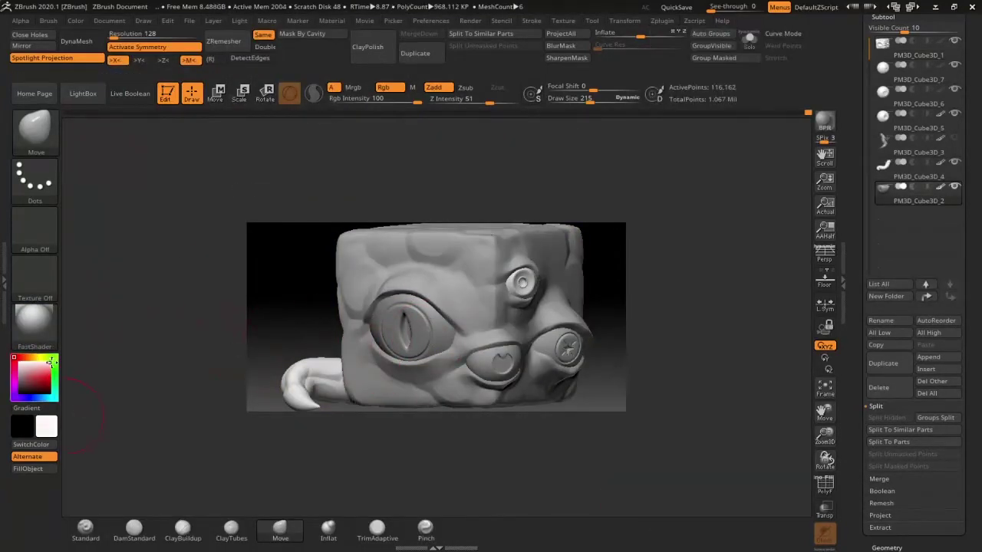
pyautogui.moveTo(51, 360); pyautogui.dragTo(54, 383)
pyautogui.click(24, 371)
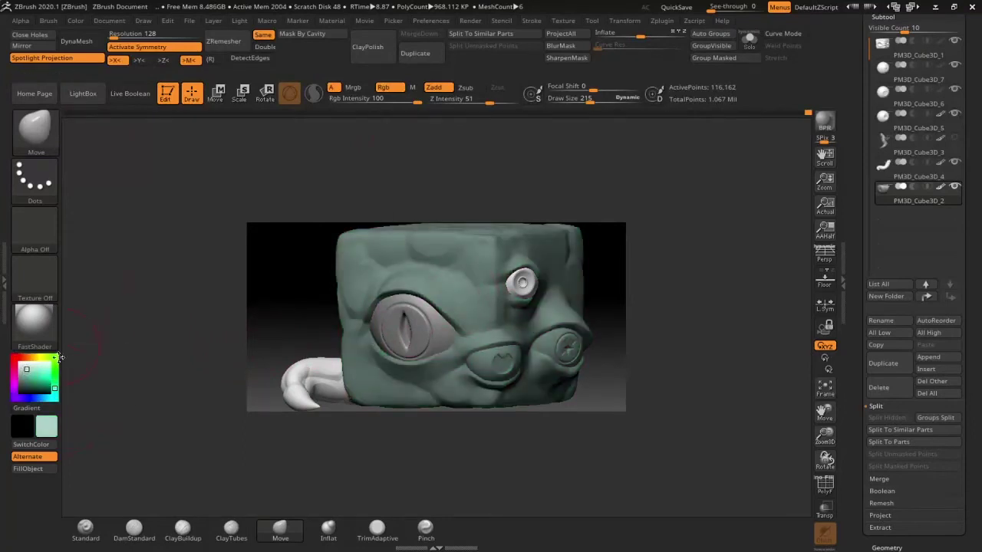
pyautogui.keyDown('alt'); pyautogui.click(343, 268); pyautogui.keyUp('alt')
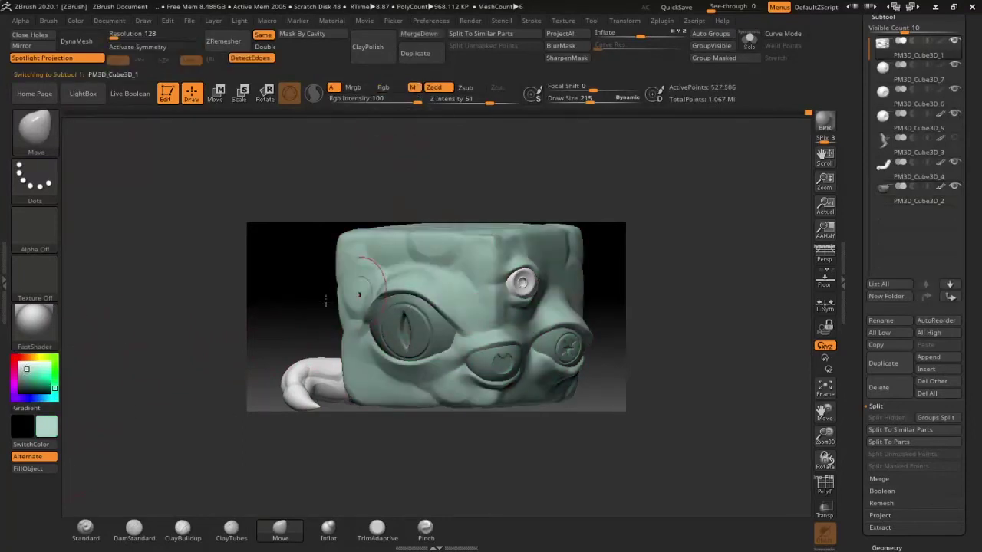
pyautogui.click(33, 469)
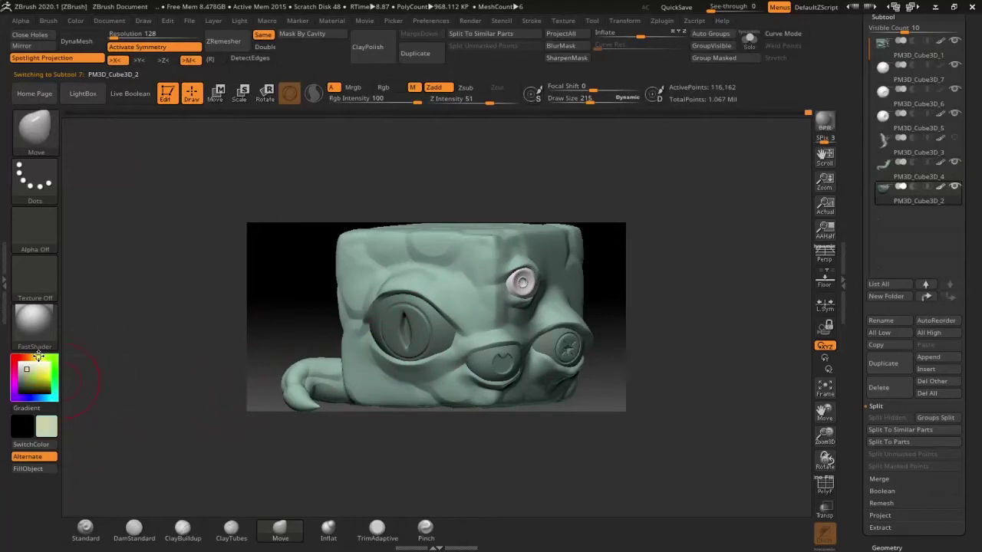
pyautogui.click(28, 468)
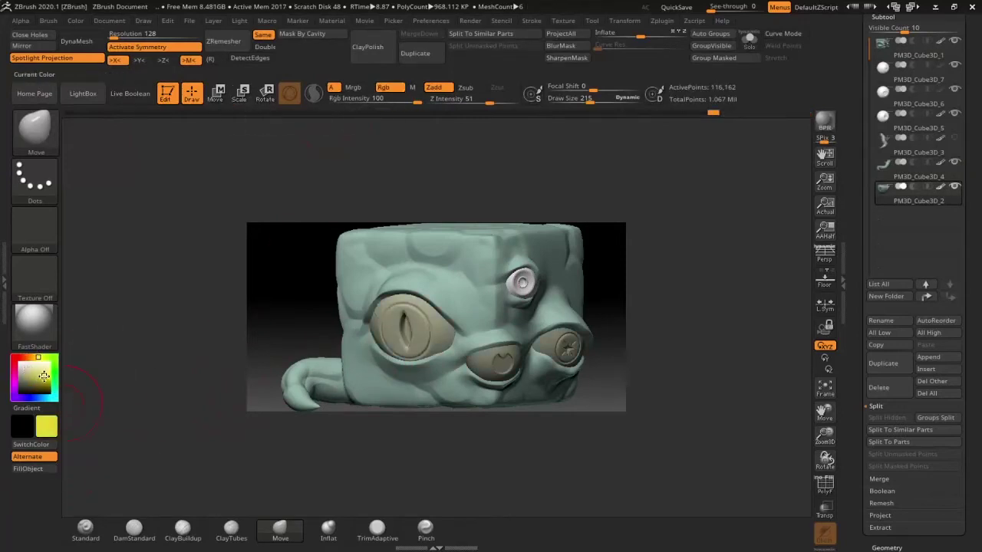
pyautogui.keyDown('alt'); pyautogui.click(522, 282); pyautogui.keyUp('alt')
pyautogui.click(30, 371)
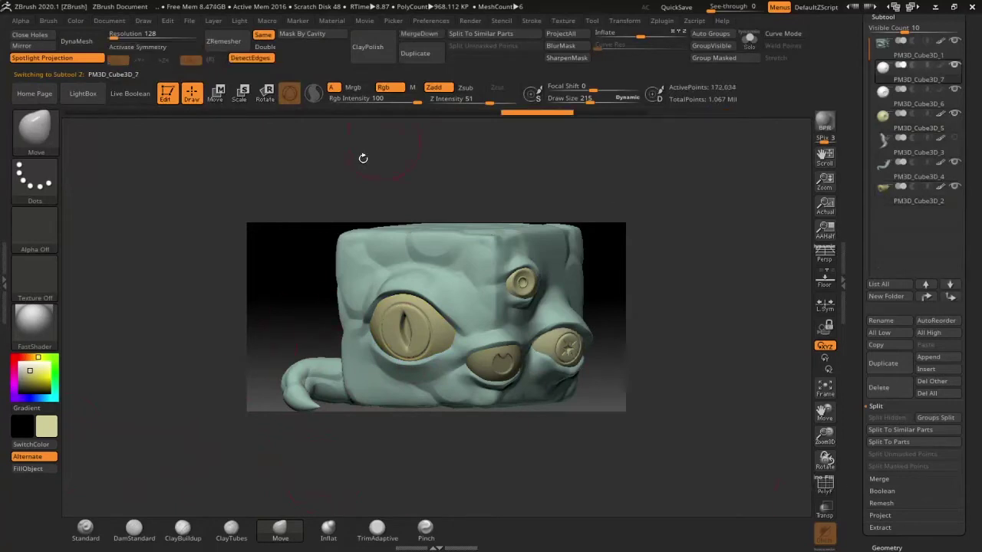
# Merge the visible parts into fewer subtools with MergeVisible
pyautogui.click(879, 479)
pyautogui.click(937, 429)
pyautogui.click(768, 452)
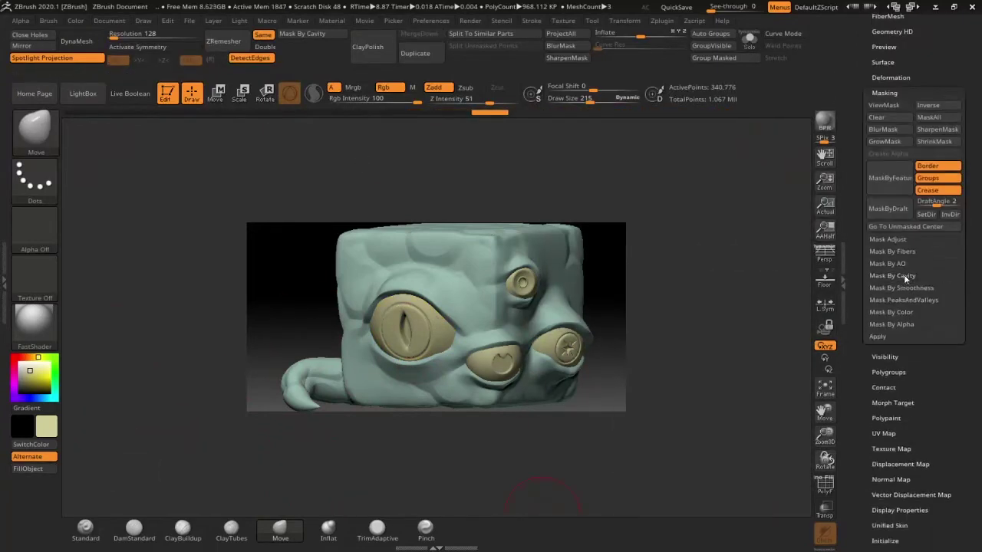
# Mask the head by cavity and fill its crevices with a dark red-brown using the Standard brush
pyautogui.click(892, 276)
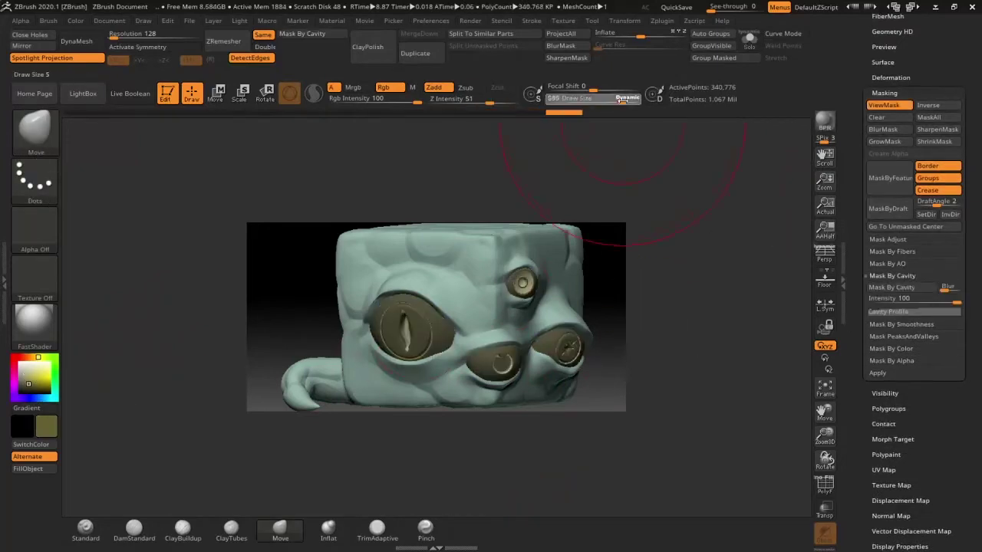
pyautogui.press('b')
pyautogui.press('s')
pyautogui.press('t')
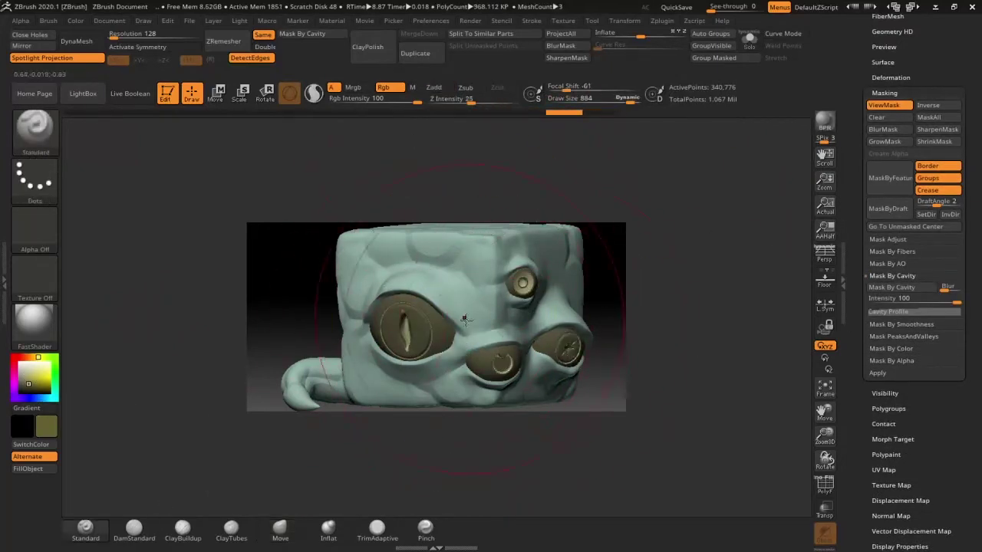
pyautogui.hotkey('ctrl', 'h')
pyautogui.hotkey('ctrl', 'h')
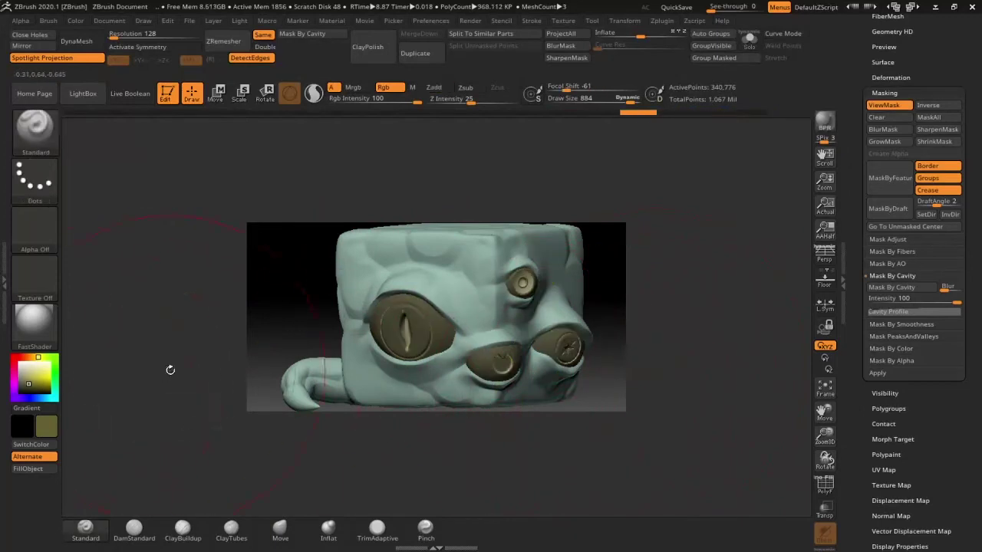
pyautogui.click(21, 358)
pyautogui.hotkey('ctrl', 'h')
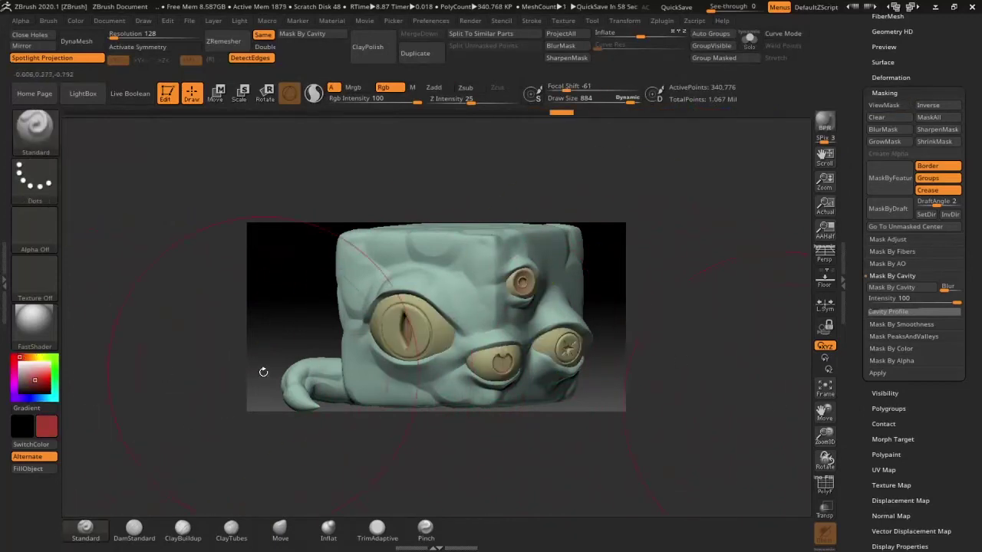
pyautogui.hotkey('ctrl', 'h')
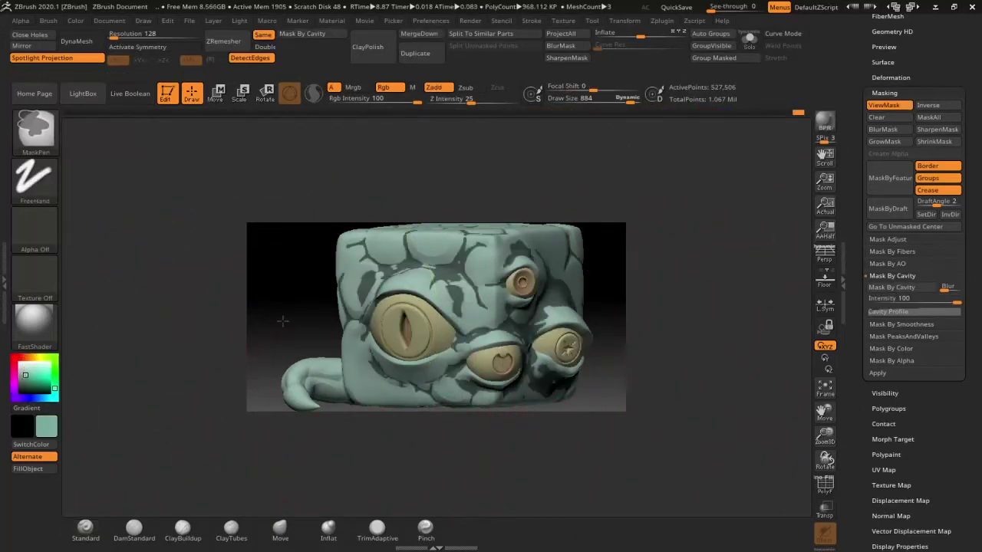
pyautogui.click(24, 384)
pyautogui.moveTo(583, 276); pyautogui.dragTo(469, 271)
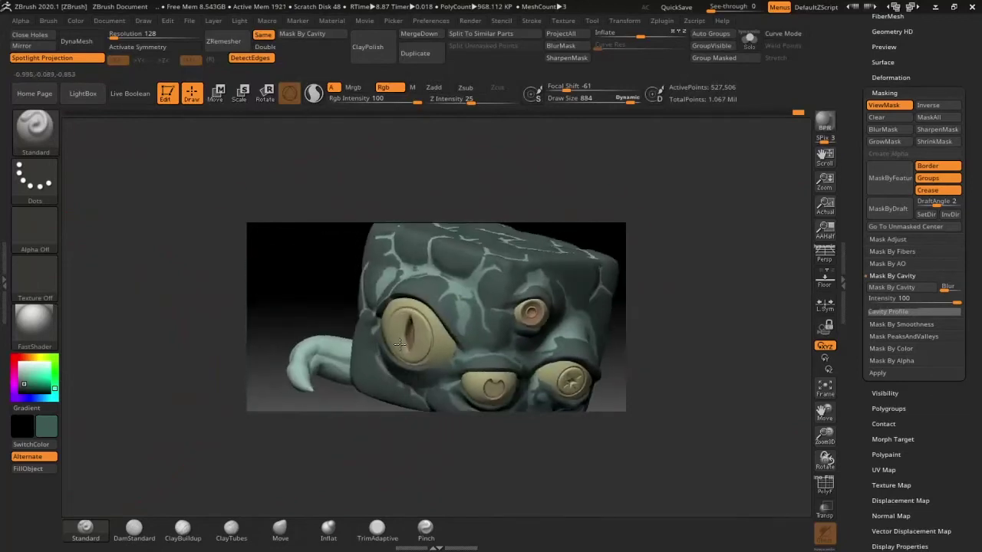
pyautogui.click(823, 391)
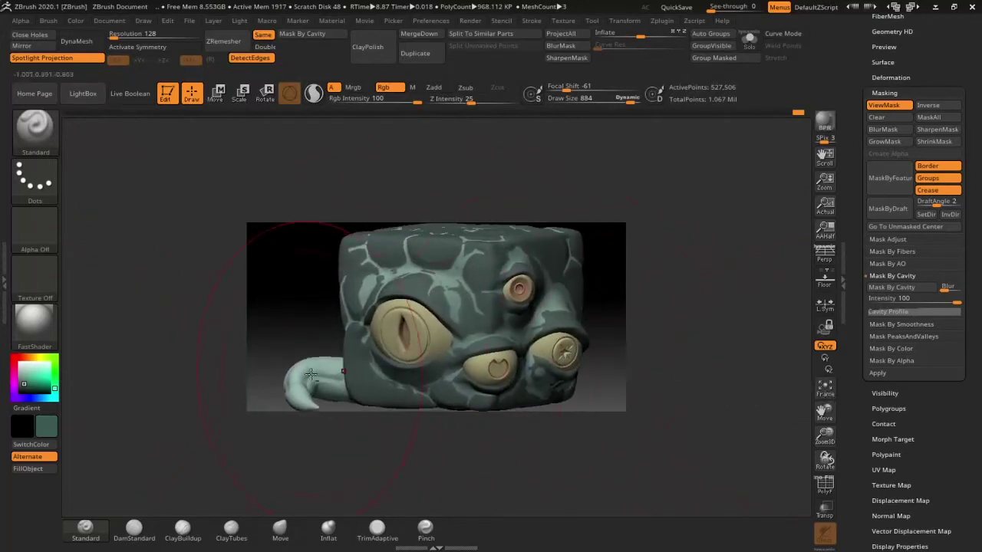
pyautogui.hotkey('ctrl', 'h')
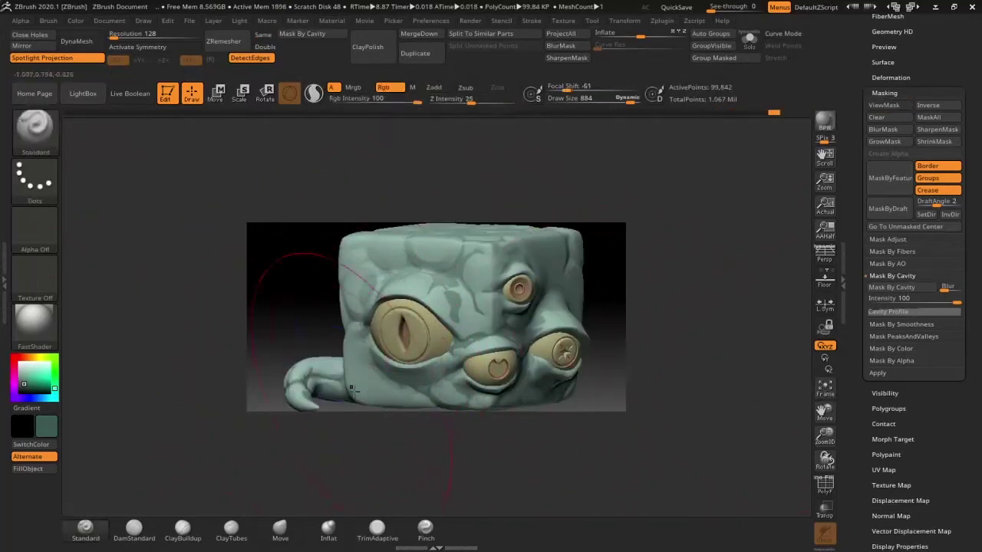
# Switch the head to the RGB Levels material and paint all the eyes red
pyautogui.keyDown('alt'); pyautogui.click(478, 311); pyautogui.keyUp('alt')
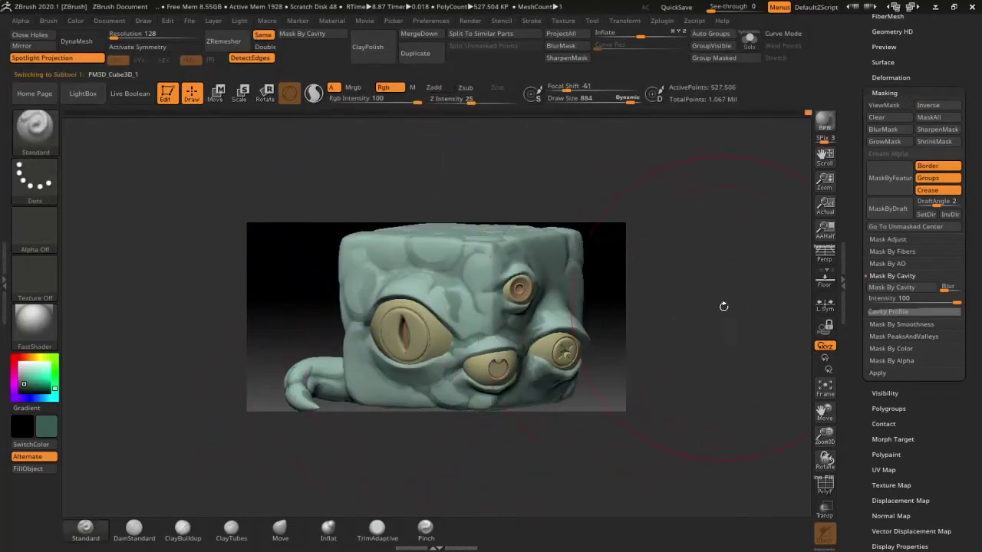
pyautogui.click(38, 328)
pyautogui.click(156, 490)
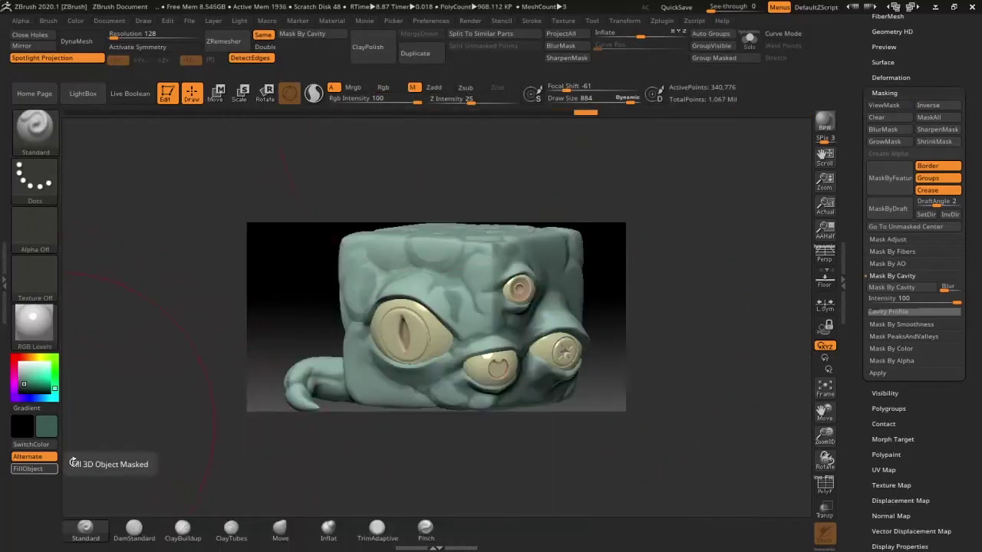
pyautogui.click(41, 376)
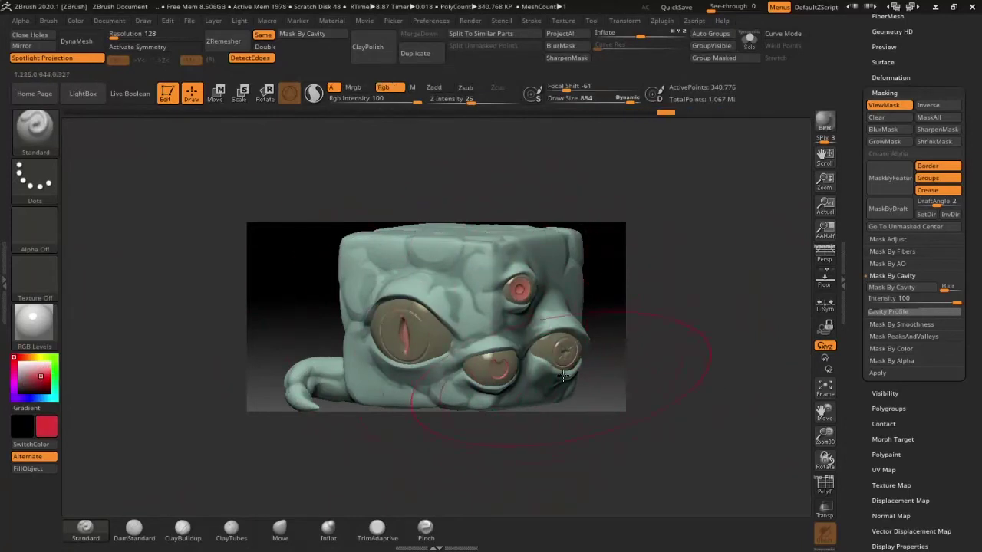
pyautogui.hotkey('ctrl', 'h')
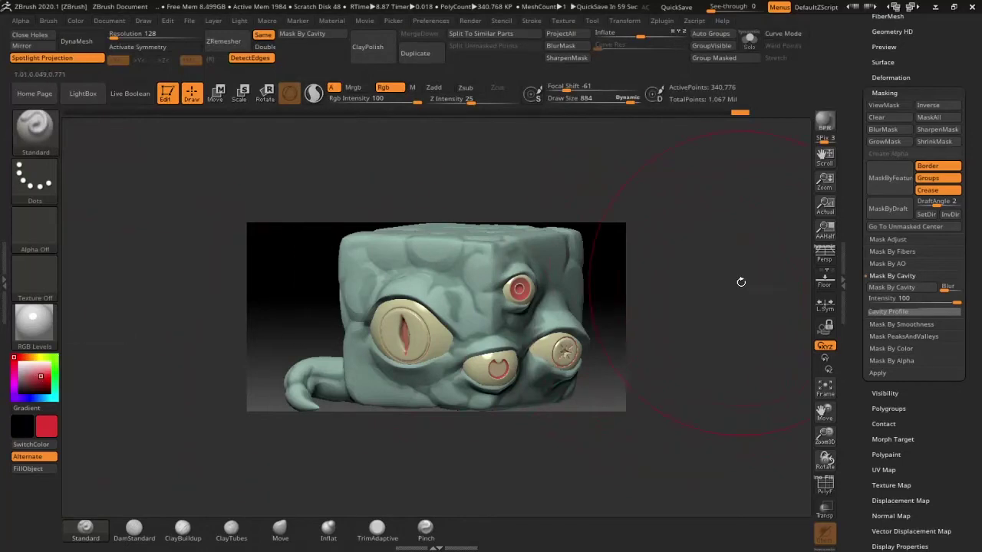
pyautogui.keyDown('shift'); pyautogui.moveTo(741, 282); pyautogui.dragTo(469, 362); pyautogui.keyUp('shift')
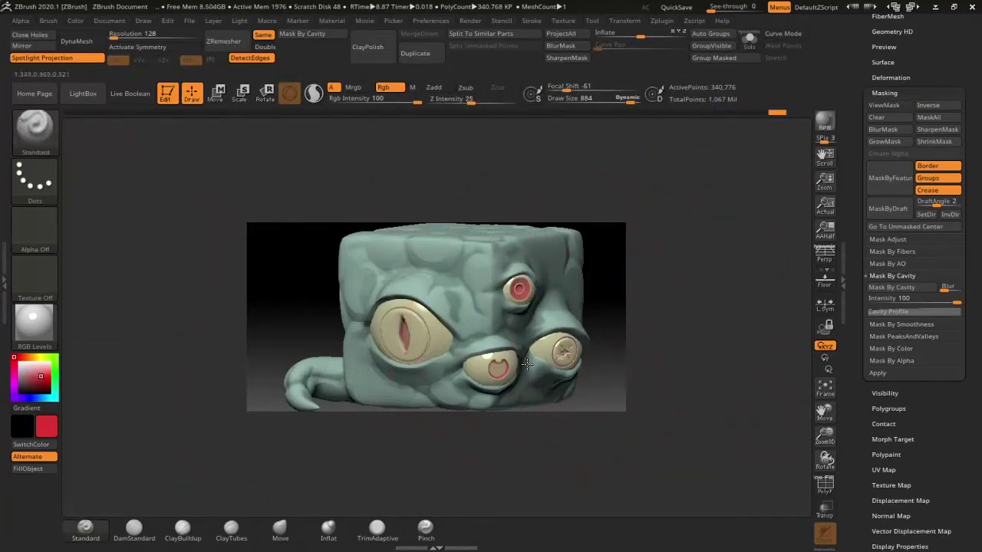
pyautogui.moveTo(542, 374); pyautogui.dragTo(459, 330)
pyautogui.click(889, 287)
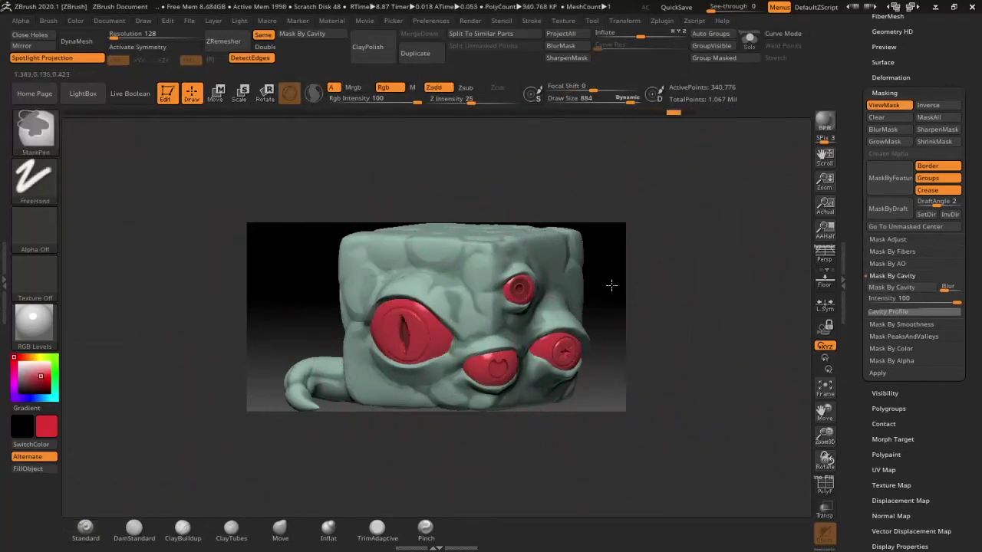
# Orbit the creature to face its eyes head-on while toggling the mask display
pyautogui.hotkey('ctrl', 'h')
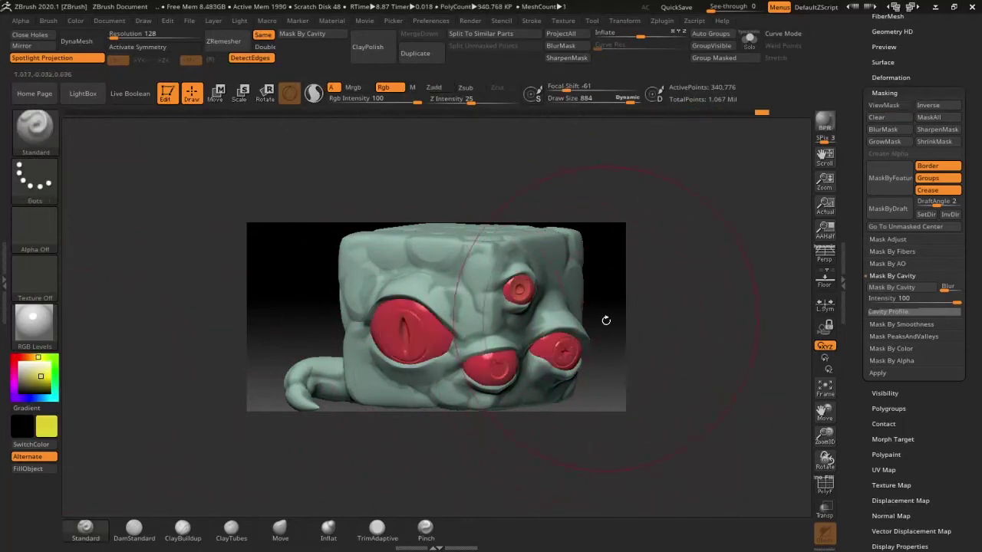
pyautogui.hotkey('alt', 's')
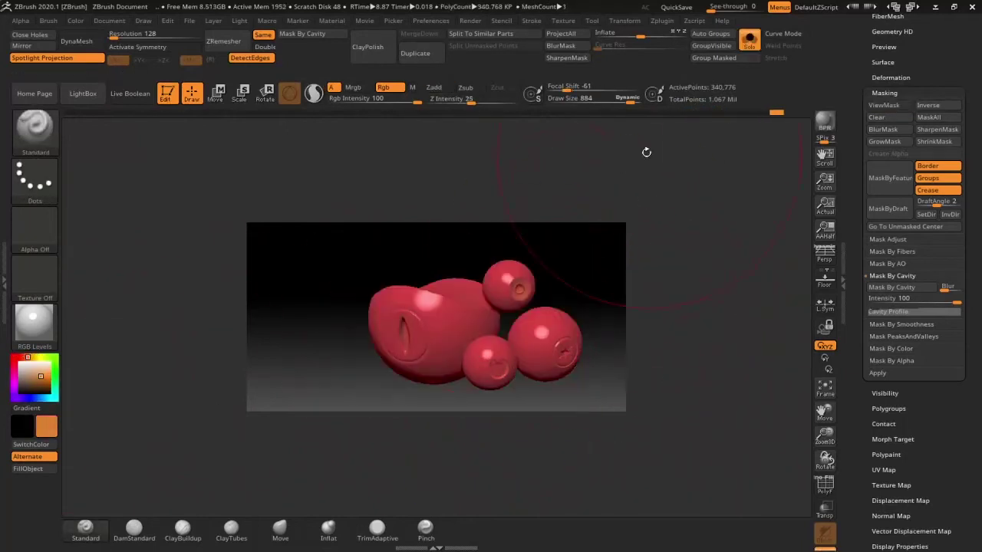
pyautogui.moveTo(384, 295); pyautogui.dragTo(543, 287)
pyautogui.hotkey('alt', 's')
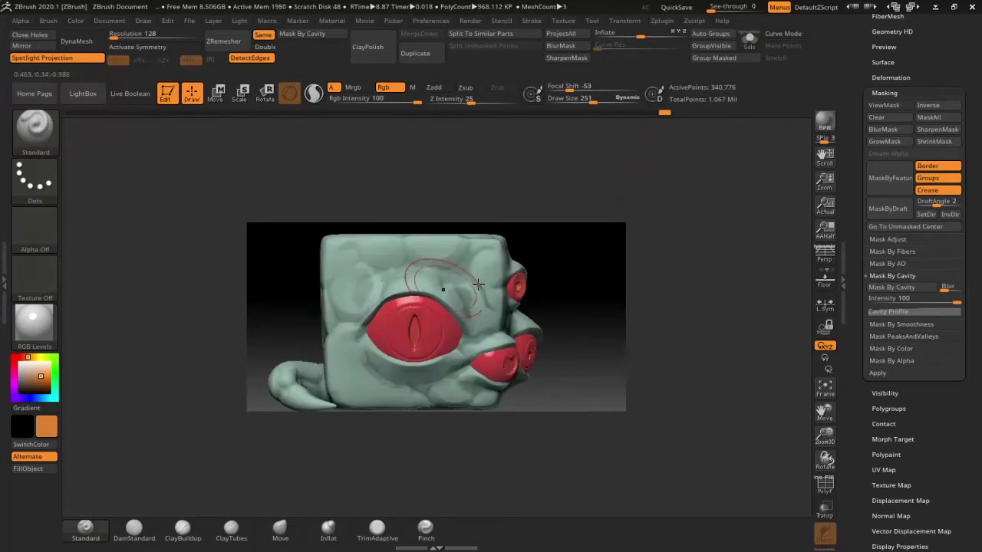
pyautogui.moveTo(358, 349); pyautogui.dragTo(534, 335)
pyautogui.hotkey('ctrl', 'h')
pyautogui.moveTo(621, 303); pyautogui.dragTo(635, 322)
pyautogui.hotkey('ctrl', 'h')
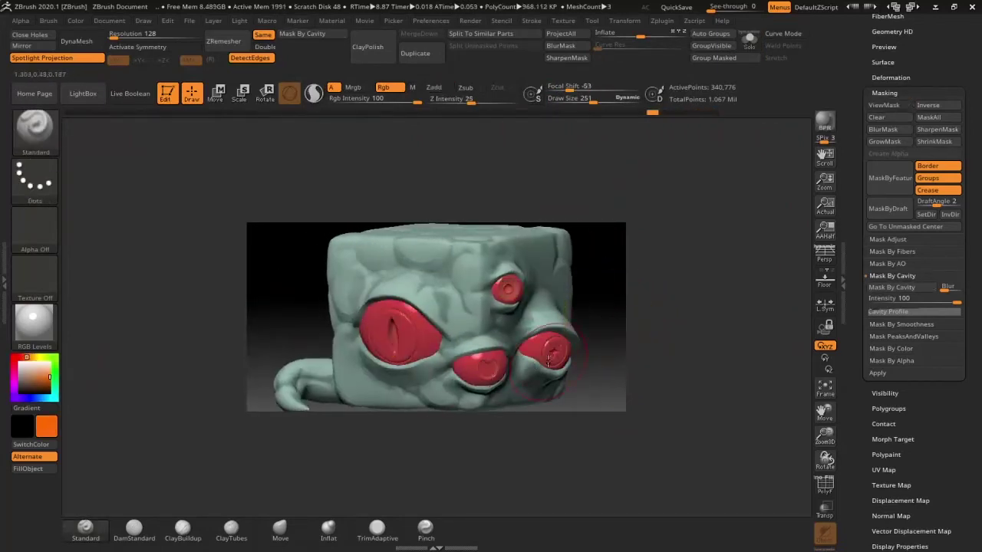
# Hide the mask shading so the eyes show red, then start the 16-sample BPR render
pyautogui.press('[')
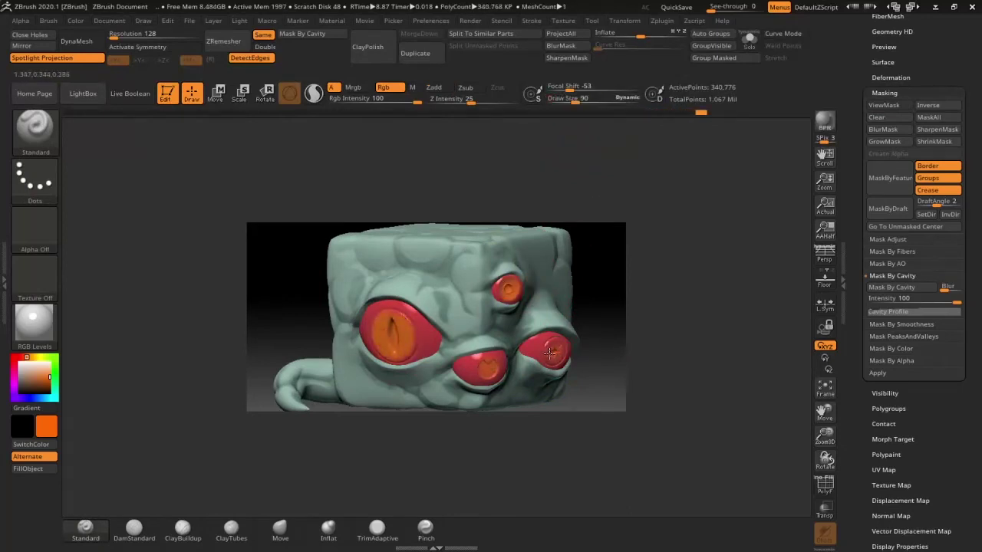
pyautogui.hotkey('ctrl', 'h')
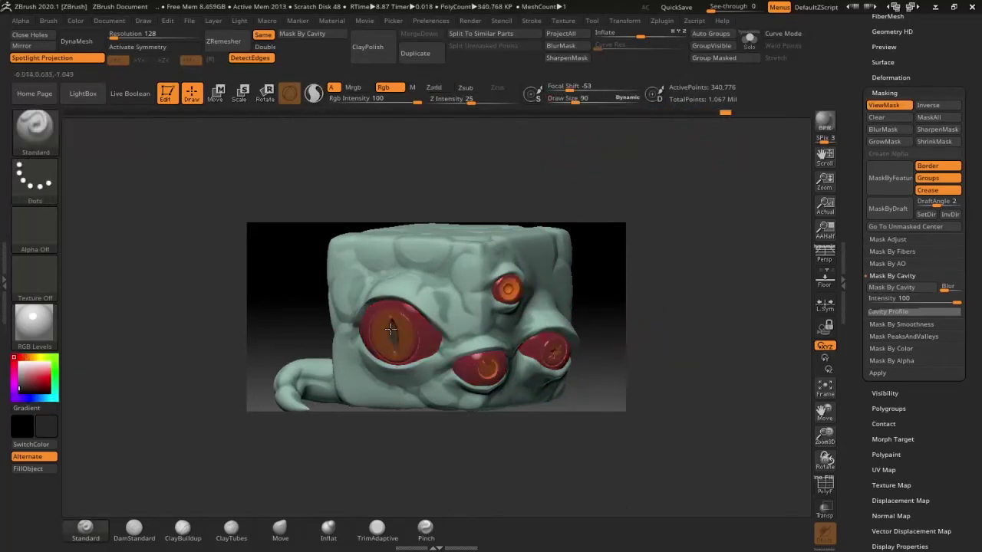
pyautogui.hotkey('ctrl', 'h')
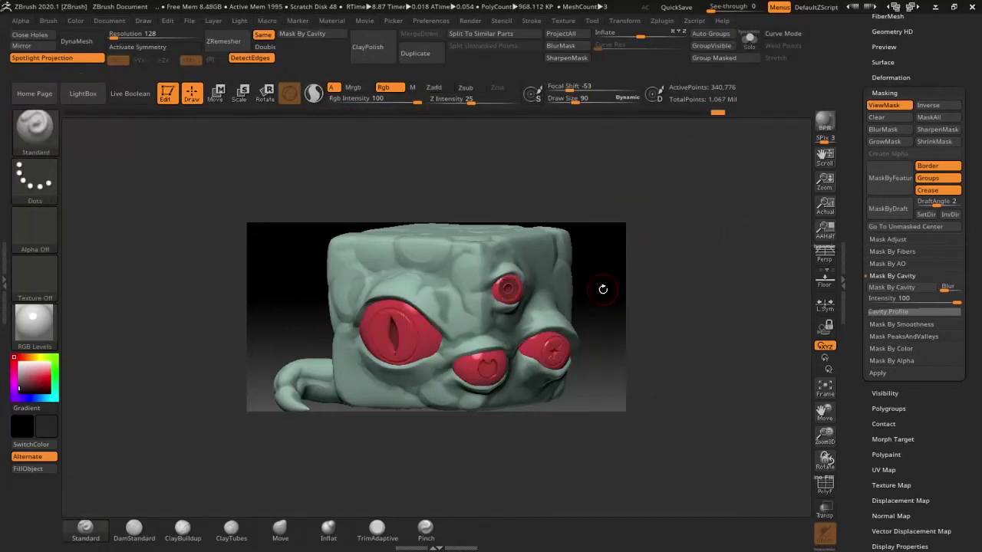
pyautogui.hotkey('ctrl', 'h')
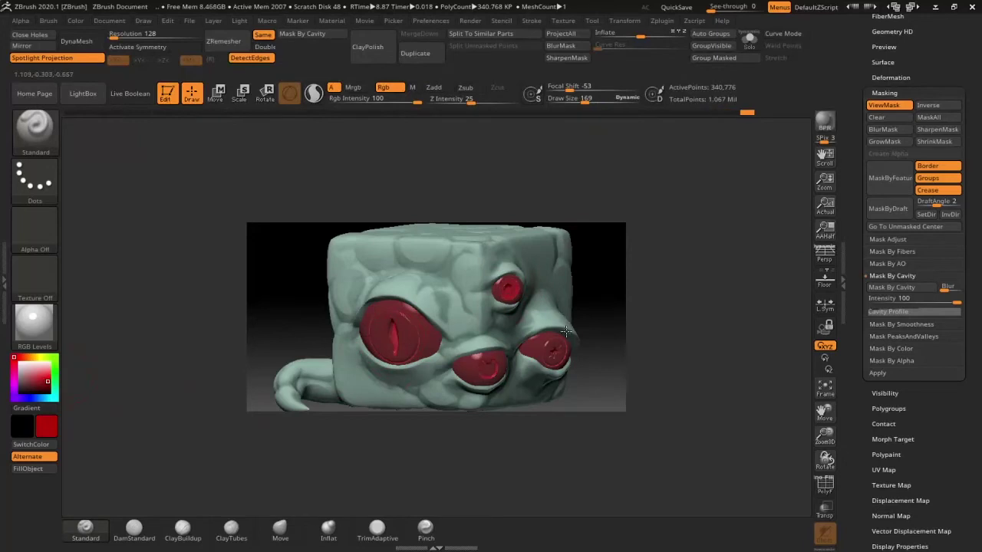
pyautogui.hotkey('ctrl', 'h')
pyautogui.click(669, 25)
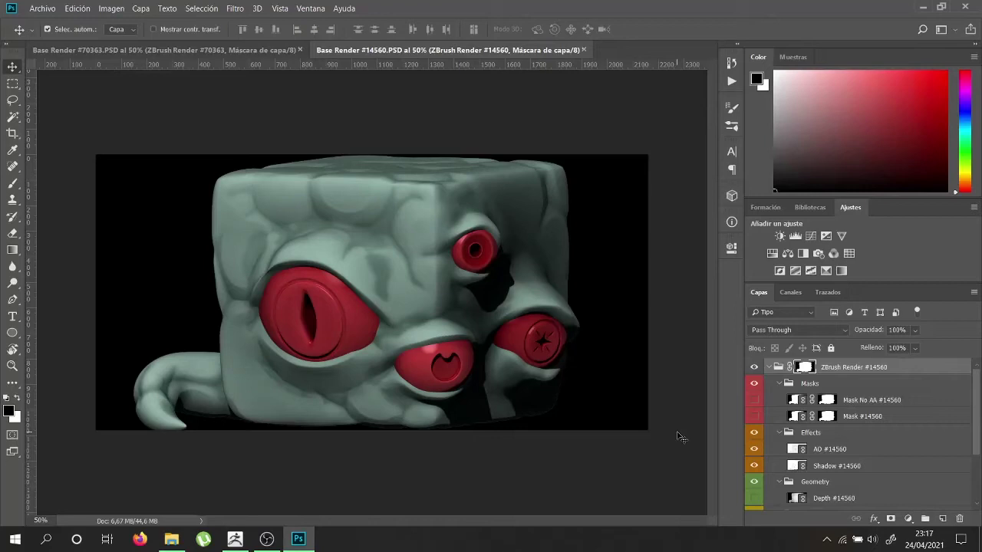
# Merge the ZBrush Render group into one layer and switch over to Firefox
pyautogui.hotkey('ctrl', 'e')
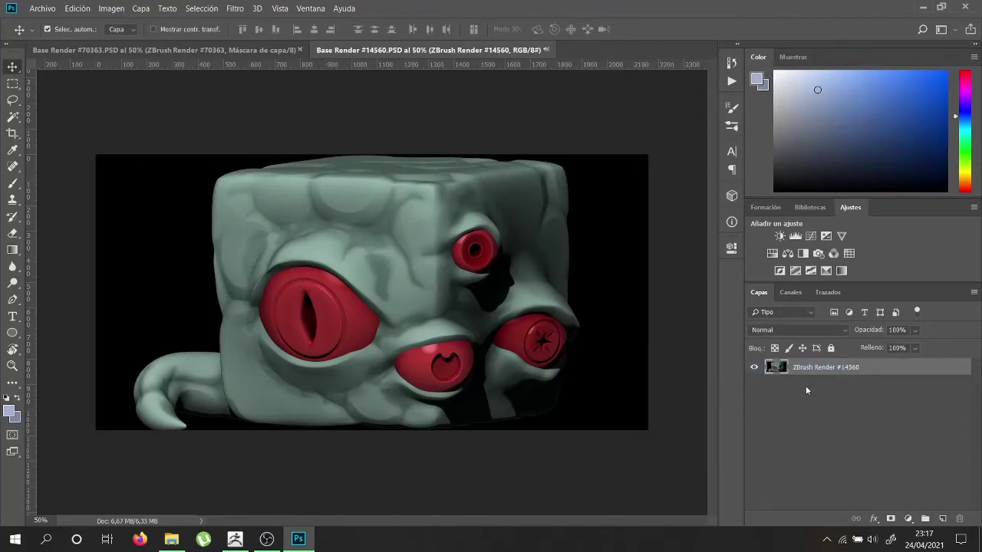
pyautogui.click(171, 539)
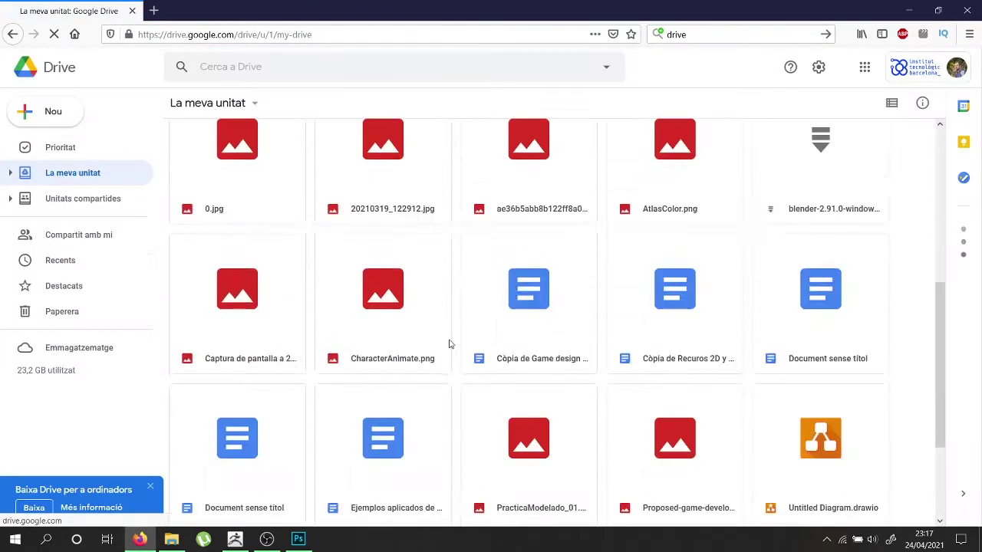
# Open the 'Ejemplos aplicados' Drive document and follow its Twitter link
pyautogui.doubleClick(388, 403)
pyautogui.click(340, 333)
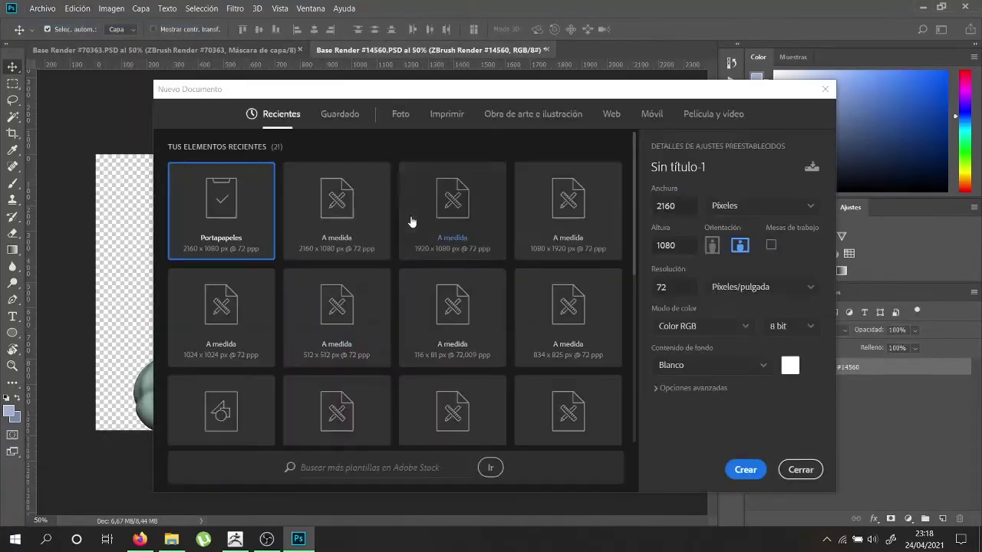
# Create a 1920×1080 Web - Grande document and scale the render to about 68%, centred
pyautogui.click(614, 115)
pyautogui.click(360, 238)
pyautogui.click(416, 277)
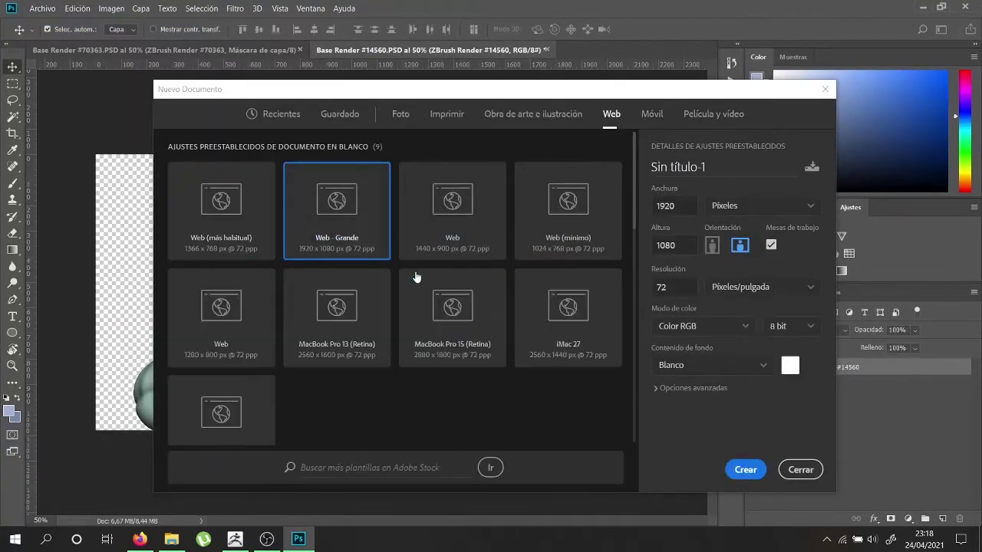
pyautogui.click(738, 466)
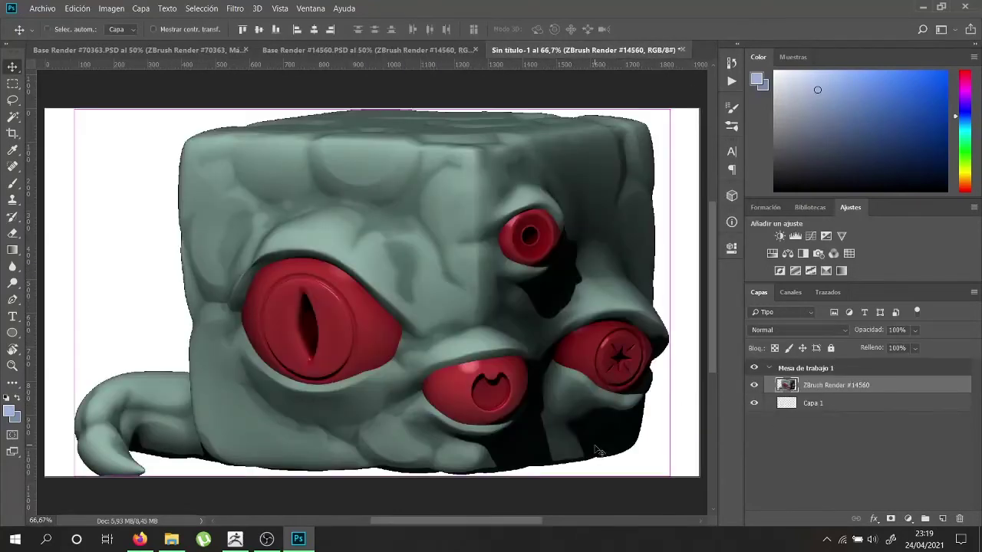
pyautogui.hotkey('ctrl', 't')
pyautogui.moveTo(474, 331); pyautogui.dragTo(476, 357)
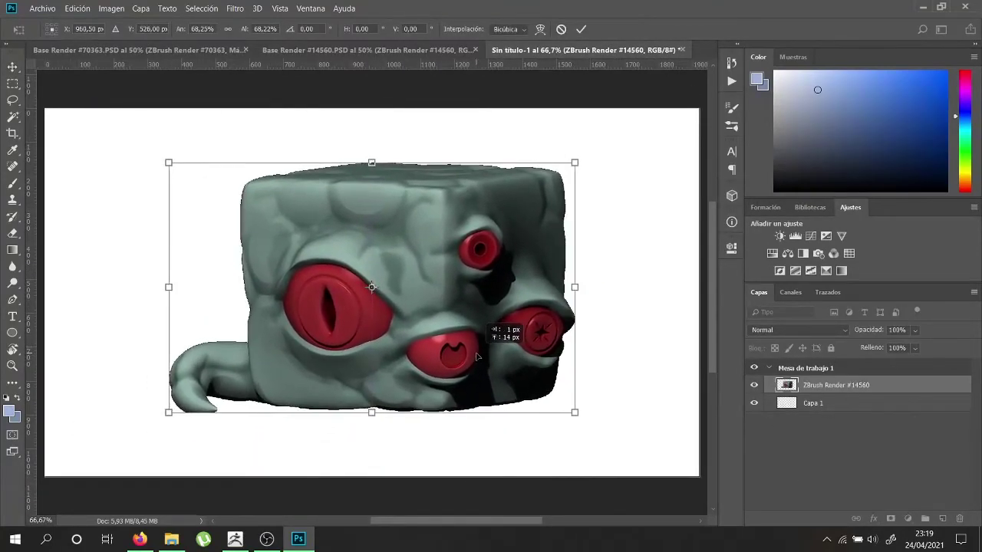
pyautogui.moveTo(476, 357); pyautogui.dragTo(476, 366)
pyautogui.click(828, 403)
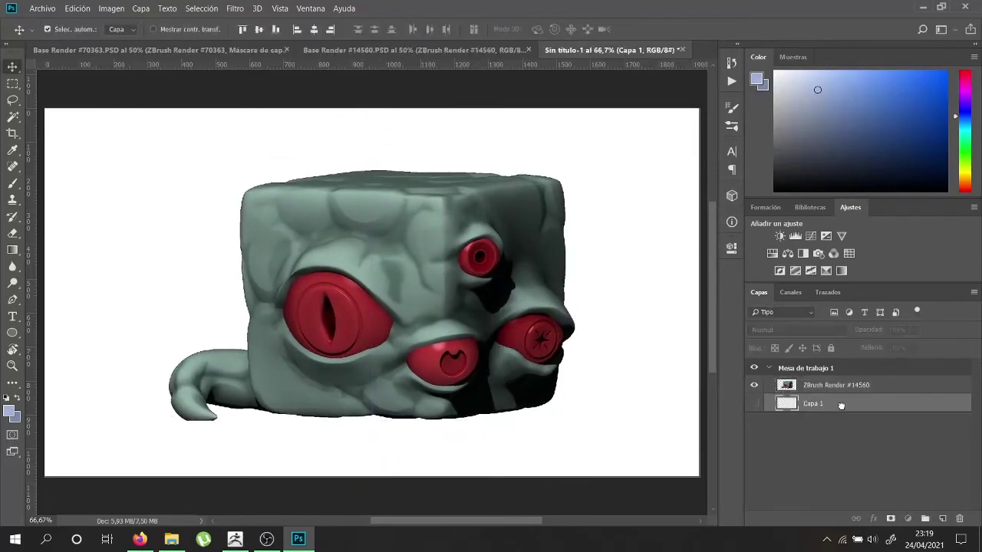
# Discard the untitled document, create a fresh 1920×1080 canvas and paste the creature render in
pyautogui.click(769, 368)
pyautogui.hotkey('ctrl', 'w')
pyautogui.press('n')
pyautogui.hotkey('ctrl', 'n')
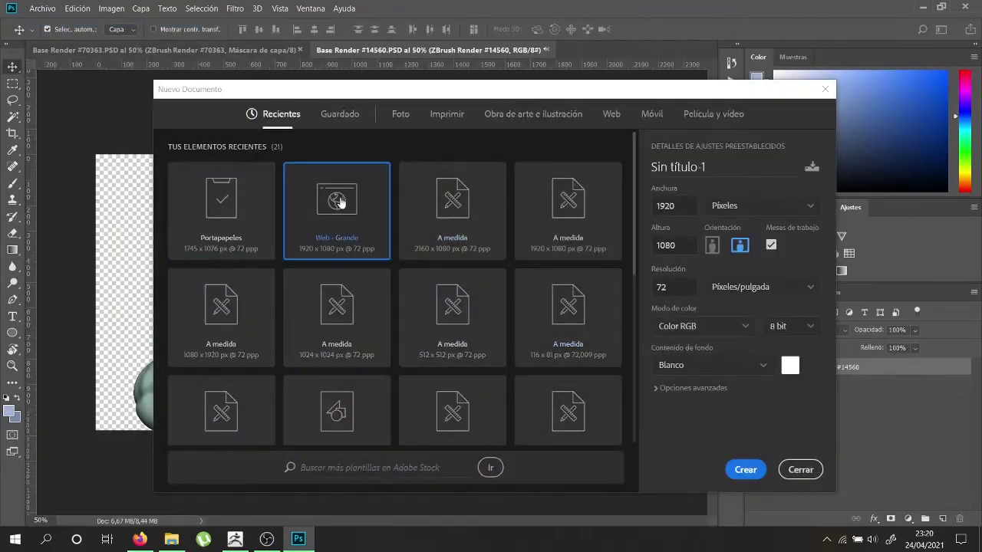
pyautogui.click(745, 470)
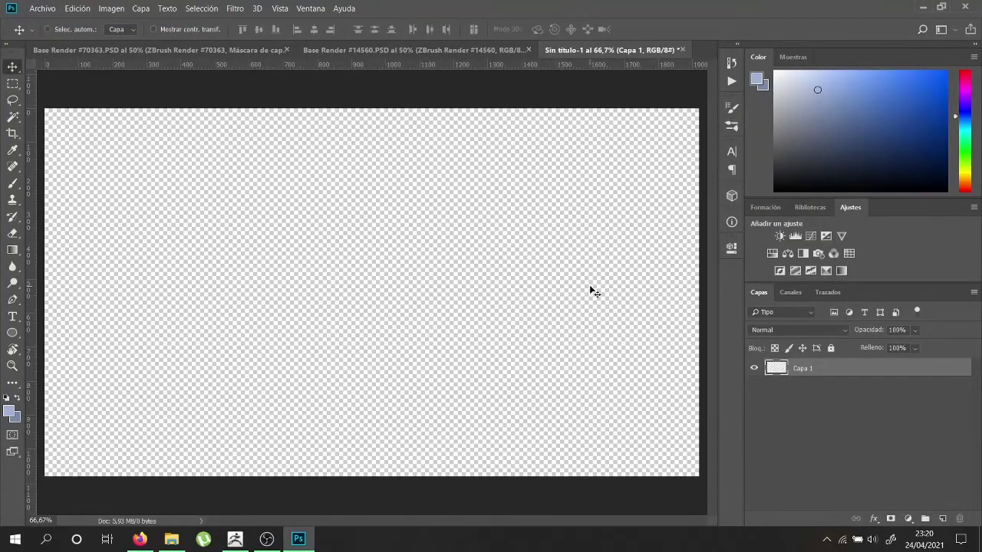
pyautogui.hotkey('ctrl', 'v')
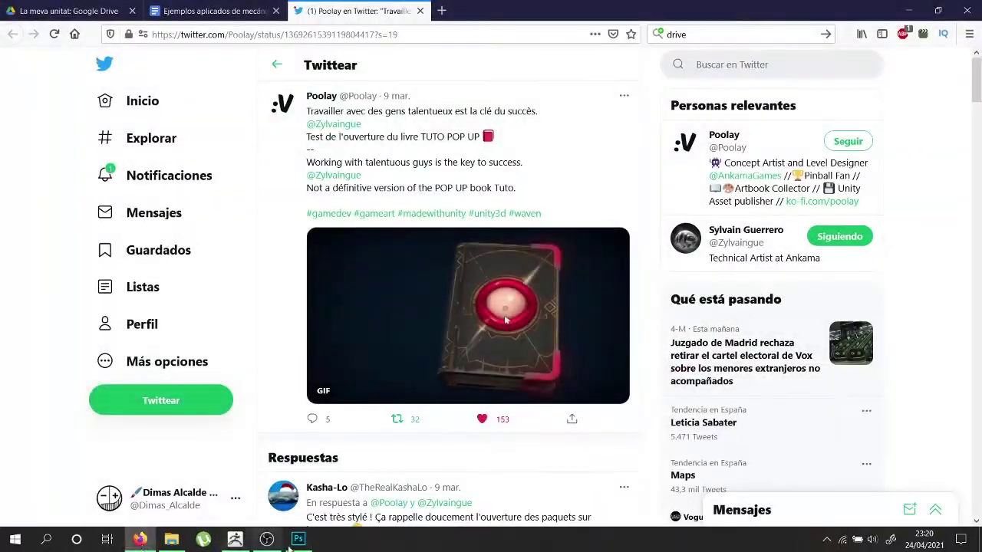
pyautogui.click(299, 540)
pyautogui.hotkey('ctrl', 'v')
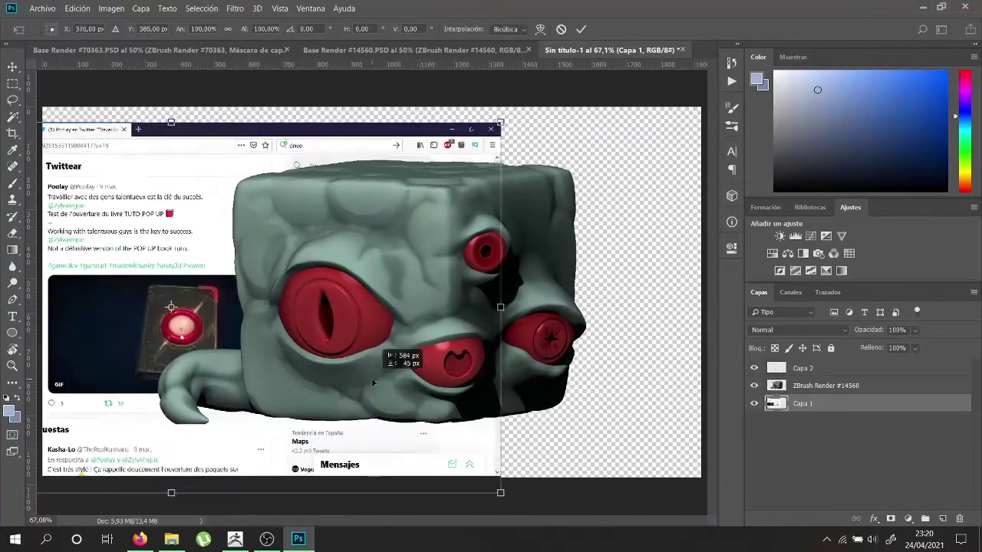
# Fill a dark gradient background behind the creature, trying and undoing a radial gradient
pyautogui.click(942, 519)
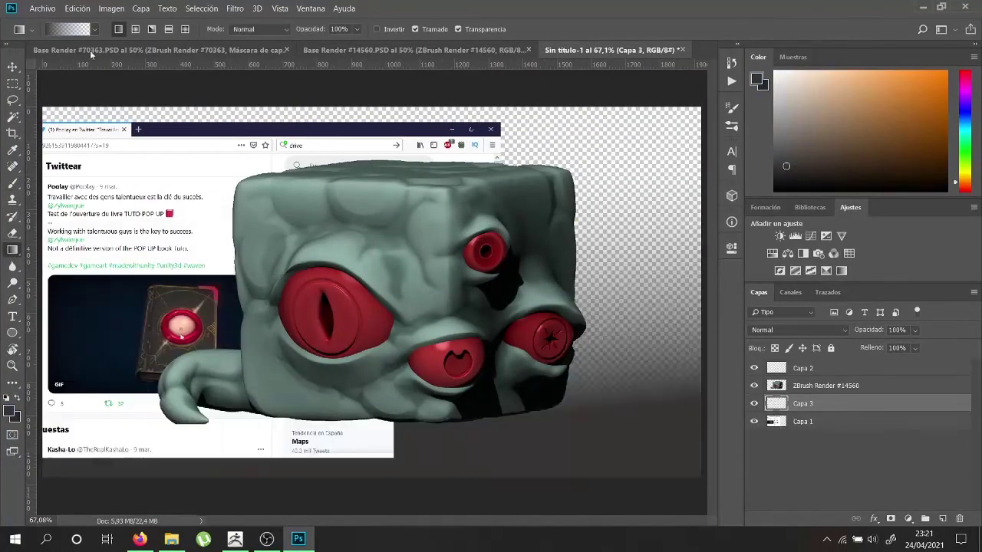
pyautogui.moveTo(130, 192); pyautogui.dragTo(131, 395)
pyautogui.click(135, 30)
pyautogui.press('x')
pyautogui.moveTo(372, 291); pyautogui.dragTo(691, 115)
pyautogui.click(68, 29)
pyautogui.click(48, 53)
pyautogui.moveTo(376, 292); pyautogui.dragTo(710, 322)
pyautogui.hotkey('ctrl', 'z')
pyautogui.hotkey('alt', ']')
# Duplicate the creature, flip the copy beneath it, and fill its outline black on a shadow layer
pyautogui.hotkey('ctrl', 'j')
pyautogui.hotkey('ctrl', 't')
pyautogui.moveTo(435, 359); pyautogui.dragTo(435, 460)
pyautogui.press('Return')
pyautogui.keyDown('ctrl'); pyautogui.click(777, 385); pyautogui.keyUp('ctrl')
pyautogui.click(943, 518)
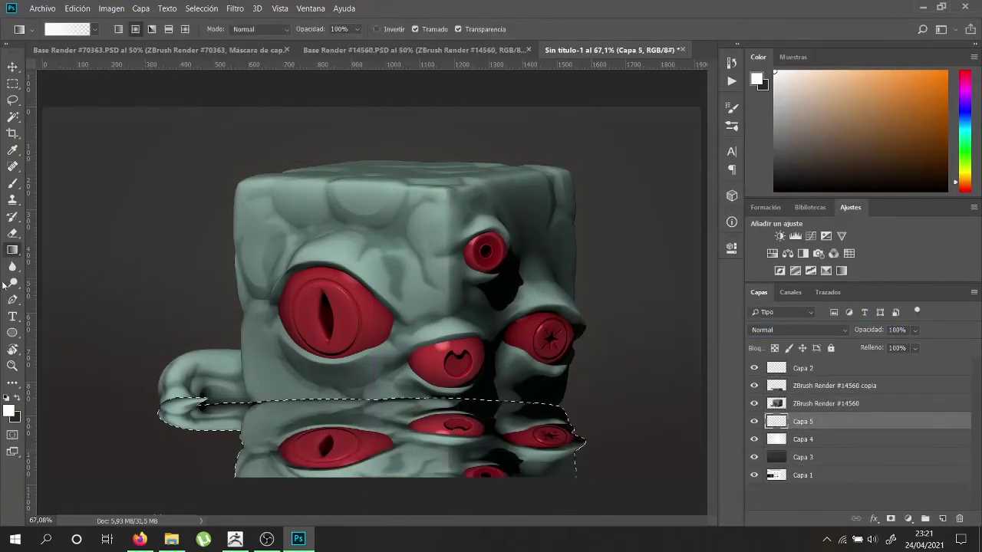
pyautogui.hotkey('shift', 'g')
pyautogui.press('x')
pyautogui.click(563, 449)
pyautogui.hotkey('ctrl', 'd')
# Blur the black shadow shape and skew it by about 23.4°
pyautogui.click(234, 9)
pyautogui.press('Escape')
pyautogui.click(234, 8)
pyautogui.click(460, 160)
pyautogui.press('Return')
pyautogui.hotkey('ctrl', 't')
pyautogui.keyDown('ctrl'); pyautogui.moveTo(372, 476); pyautogui.dragTo(410, 479); pyautogui.keyUp('ctrl')
pyautogui.press('Return')
# Fade the shadow with a gradient mask and set it to Multiplicar at 93% opacity
pyautogui.click(889, 518)
pyautogui.rightClick(12, 250)
pyautogui.click(53, 247)
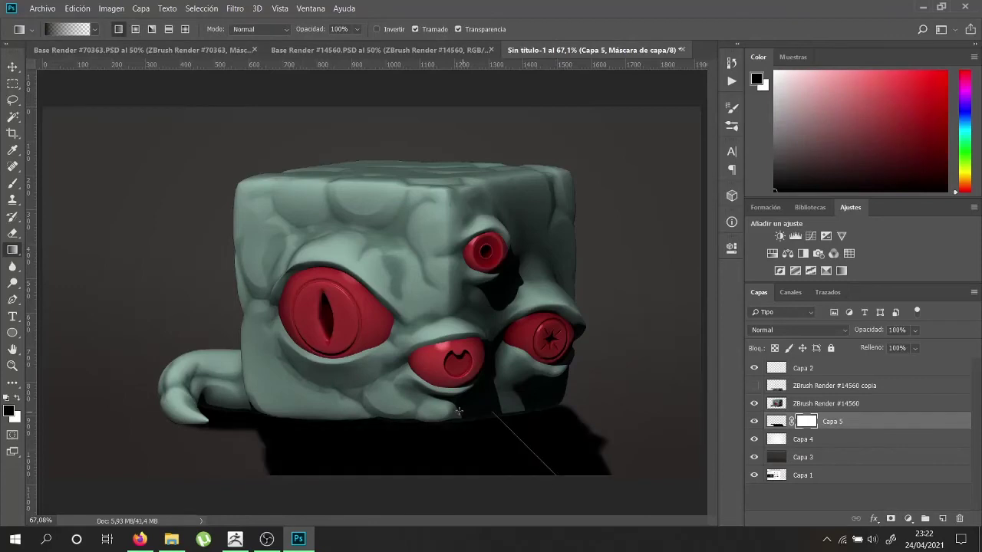
pyautogui.moveTo(459, 412); pyautogui.dragTo(459, 412)
pyautogui.click(798, 330)
pyautogui.click(767, 55)
pyautogui.moveTo(870, 330); pyautogui.dragTo(820, 330)
# Paint Gaussian-blurred black shading above the left eye on a masked Multiplicar layer at 30%
pyautogui.click(943, 519)
pyautogui.press('b')
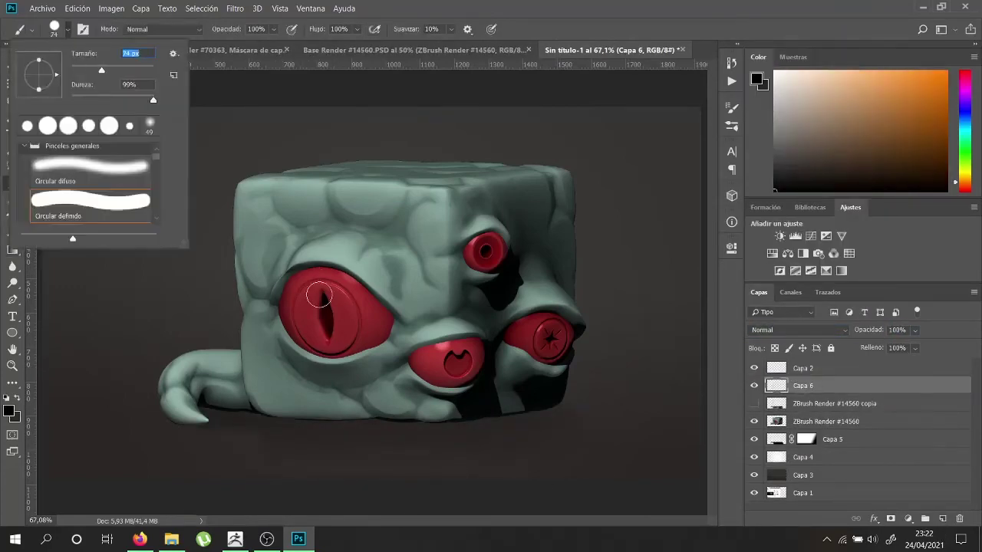
pyautogui.moveTo(275, 300); pyautogui.dragTo(355, 275)
pyautogui.click(235, 7)
pyautogui.click(460, 227)
pyautogui.click(736, 127)
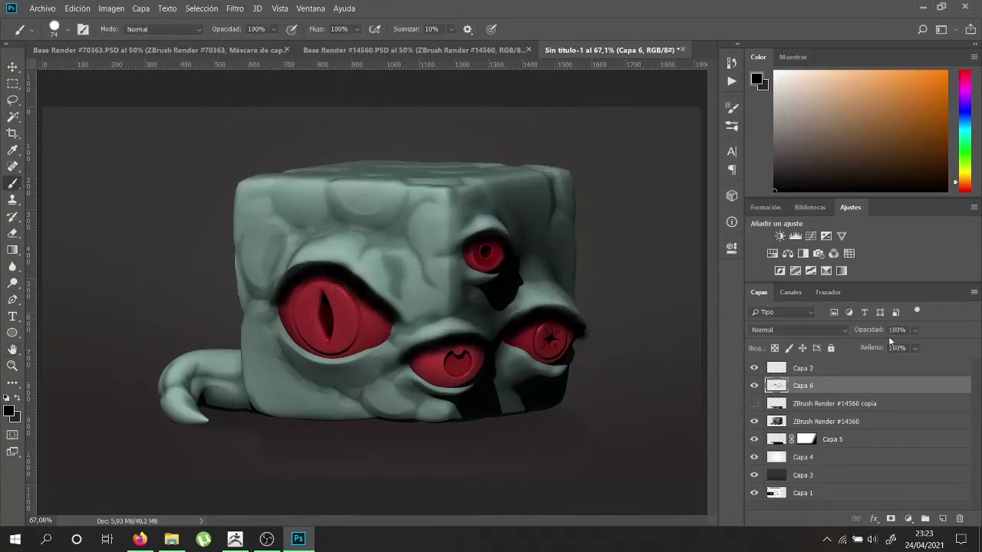
pyautogui.moveTo(888, 336); pyautogui.dragTo(859, 331)
pyautogui.click(801, 330)
pyautogui.click(790, 57)
pyautogui.click(890, 518)
pyautogui.hotkey('ctrl', '+')
pyautogui.hotkey('ctrl', '+')
# Zoom in on the large left eye and pick a yellow-red paint colour from it
pyautogui.moveTo(908, 330); pyautogui.dragTo(517, 328)
pyautogui.keyDown('ctrl'); pyautogui.click(247, 336); pyautogui.keyUp('ctrl')
pyautogui.keyDown('alt'); pyautogui.click(427, 318); pyautogui.keyUp('alt')
pyautogui.moveTo(959, 188)
pyautogui.mouseDown()
pyautogui.moveTo(959, 176)
pyautogui.moveTo(958, 190)
pyautogui.mouseUp()
pyautogui.keyDown('alt'); pyautogui.click(502, 377); pyautogui.keyUp('alt')
pyautogui.press('F5')
pyautogui.press('F5')
pyautogui.click(962, 178)
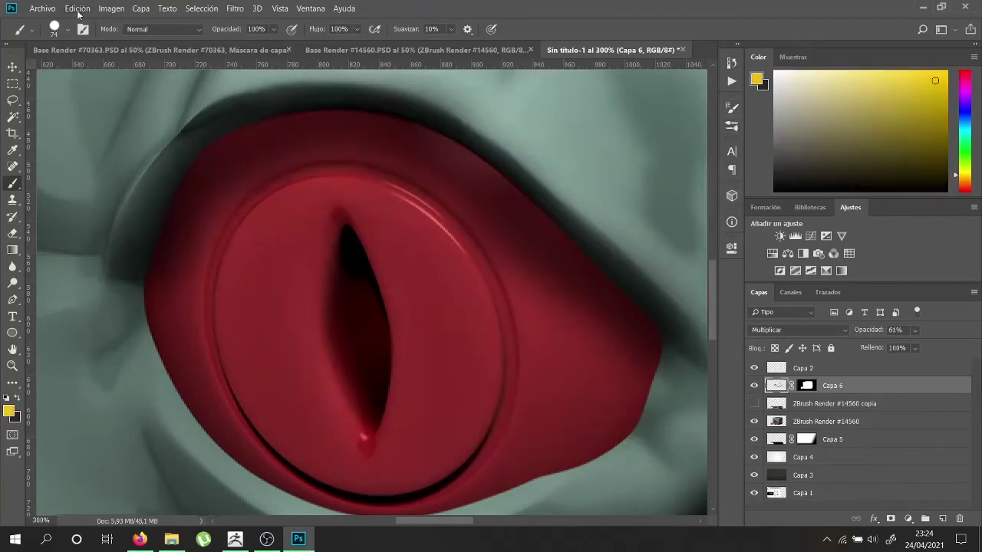
# Paint the large eye's iris yellow on a blurred Luz fuerte layer at 57%, masking out the pupil
pyautogui.hotkey('ctrl', 'shift', 'alt', 'n')
pyautogui.moveTo(350, 325)
pyautogui.mouseDown()
pyautogui.moveTo(407, 360)
pyautogui.moveTo(322, 253)
pyautogui.moveTo(307, 373)
pyautogui.moveTo(297, 235)
pyautogui.mouseUp()
pyautogui.click(234, 8)
pyautogui.click(460, 162)
pyautogui.click(729, 130)
pyautogui.click(837, 329)
pyautogui.write('45')
pyautogui.moveTo(838, 330); pyautogui.dragTo(844, 329)
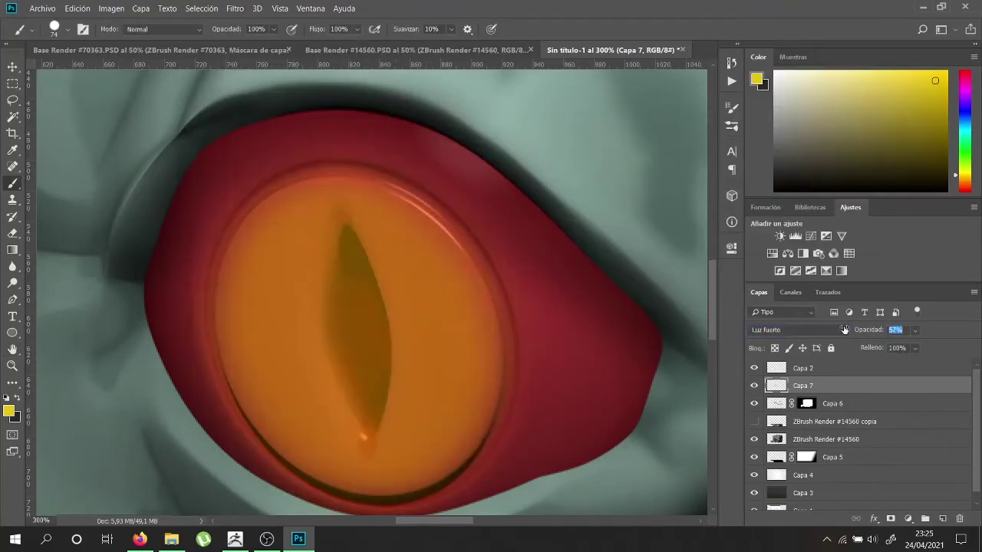
pyautogui.click(890, 519)
pyautogui.click(61, 29)
pyautogui.moveTo(368, 429)
pyautogui.mouseDown()
pyautogui.moveTo(368, 383)
pyautogui.moveTo(358, 371)
pyautogui.mouseUp()
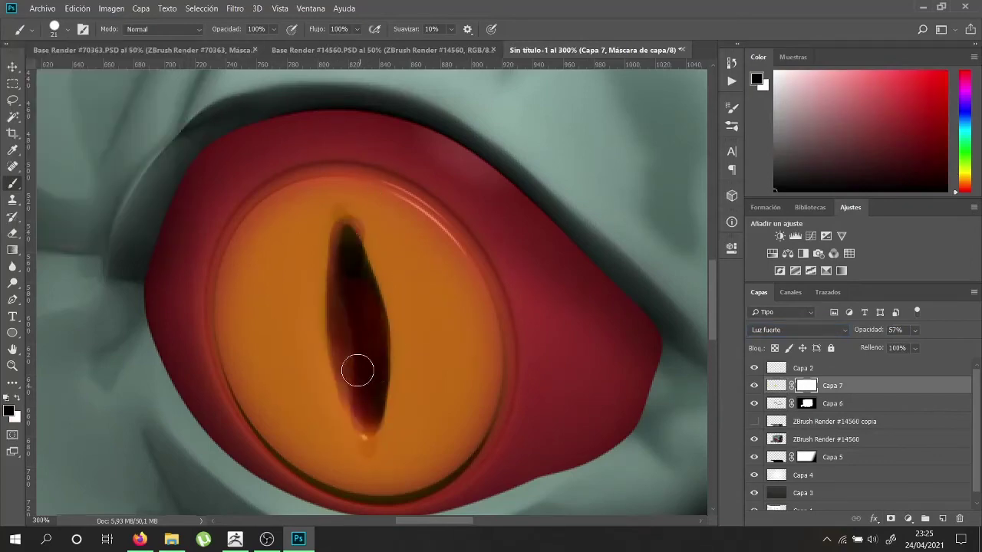
# Sample the orange iris colour and paint it into the lower eye's iris on a new layer
pyautogui.moveTo(393, 253); pyautogui.dragTo(311, 312)
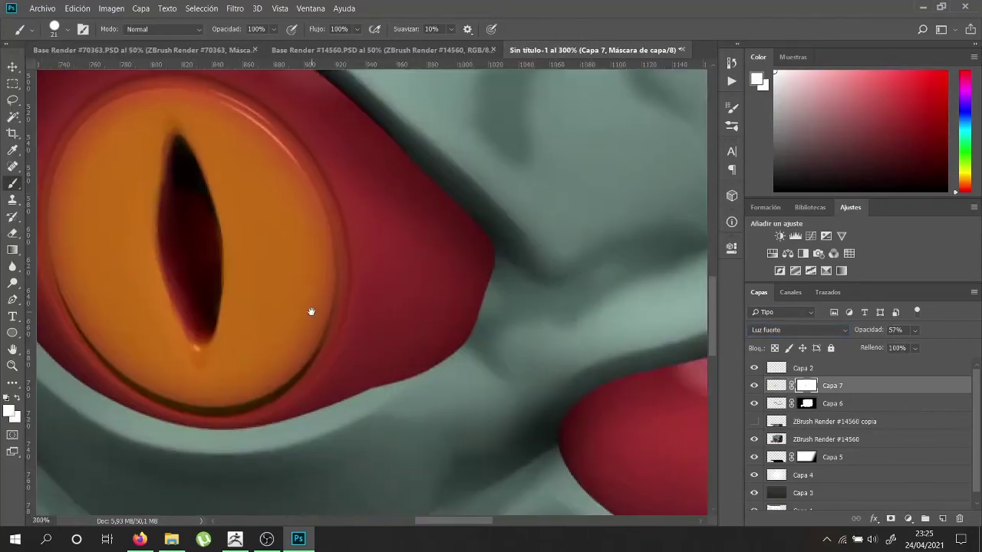
pyautogui.keyDown('alt'); pyautogui.click(259, 270); pyautogui.keyUp('alt')
pyautogui.click(943, 519)
pyautogui.moveTo(339, 346); pyautogui.dragTo(409, 332)
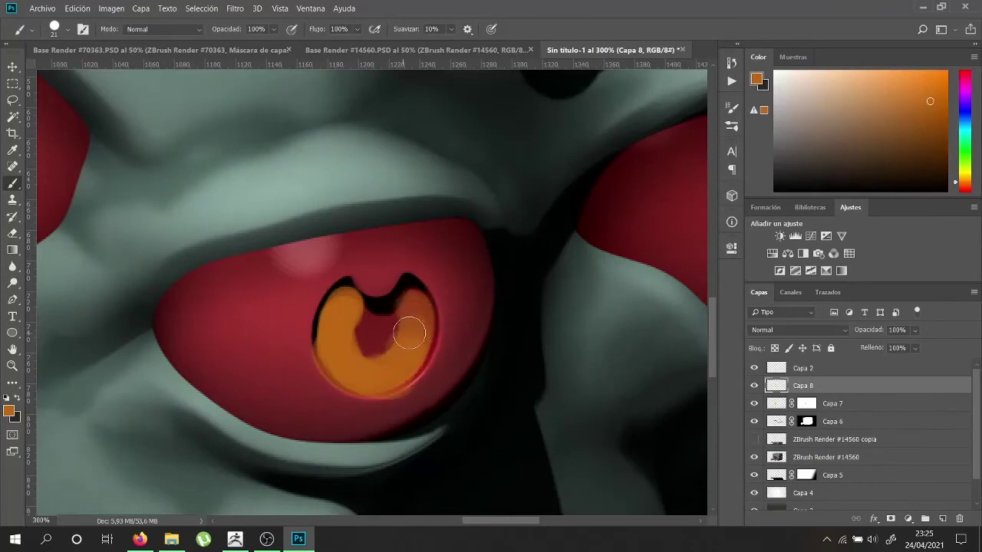
# Paint orange into the remaining irises, trying Superponer and Luz suave before returning to Normal
pyautogui.moveTo(342, 294); pyautogui.dragTo(29, 367)
pyautogui.moveTo(427, 351)
pyautogui.mouseDown()
pyautogui.moveTo(460, 368)
pyautogui.moveTo(394, 263)
pyautogui.moveTo(481, 319)
pyautogui.mouseUp()
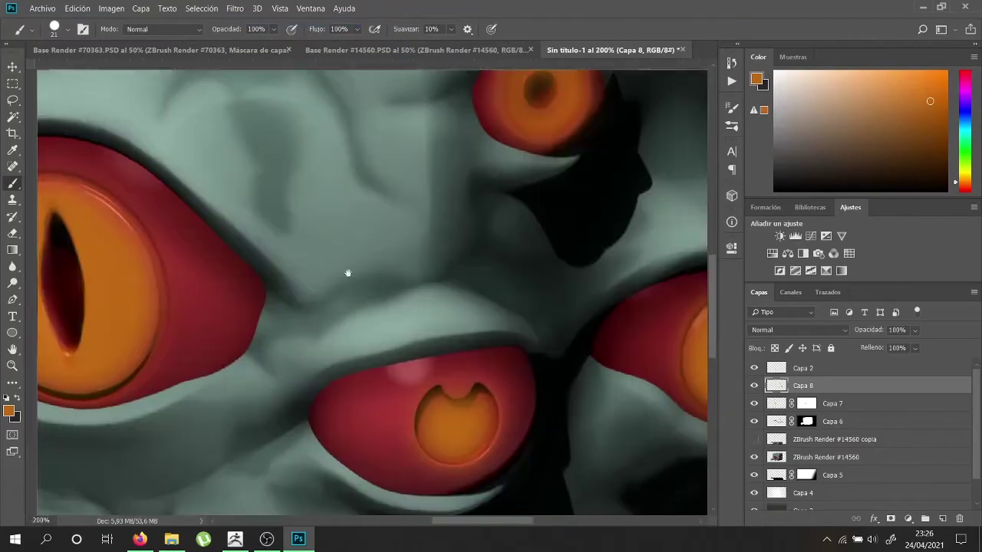
pyautogui.click(798, 330)
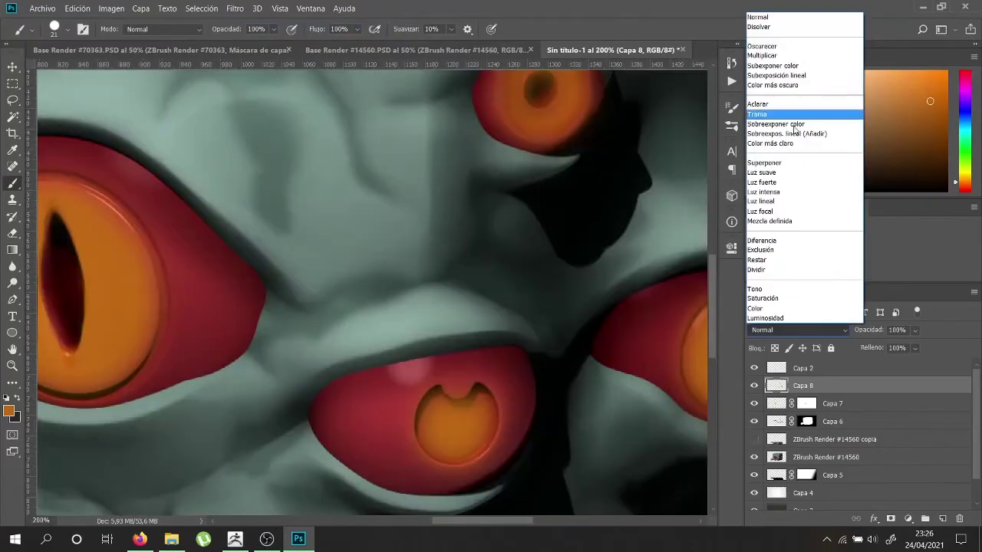
pyautogui.click(790, 161)
pyautogui.click(797, 330)
pyautogui.click(791, 172)
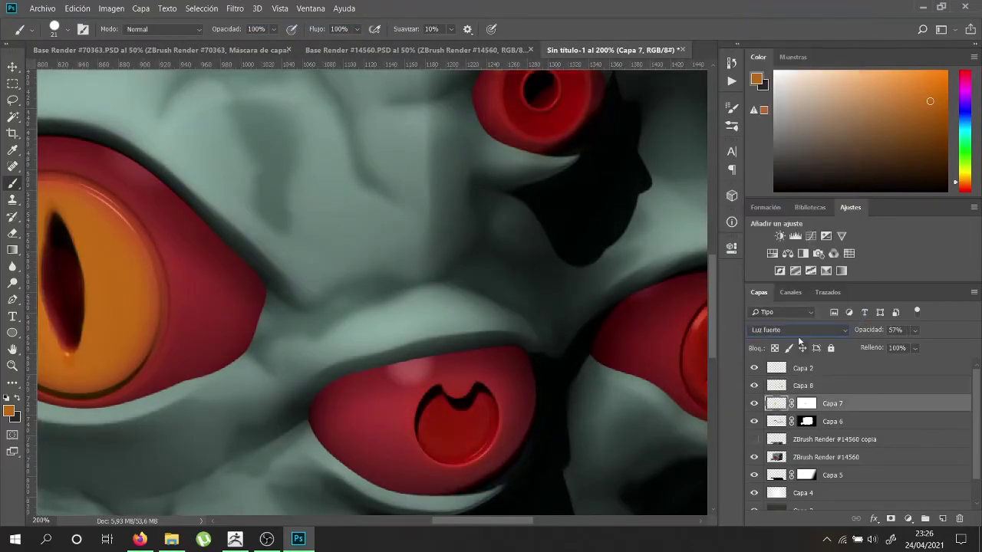
pyautogui.click(797, 330)
pyautogui.click(797, 330)
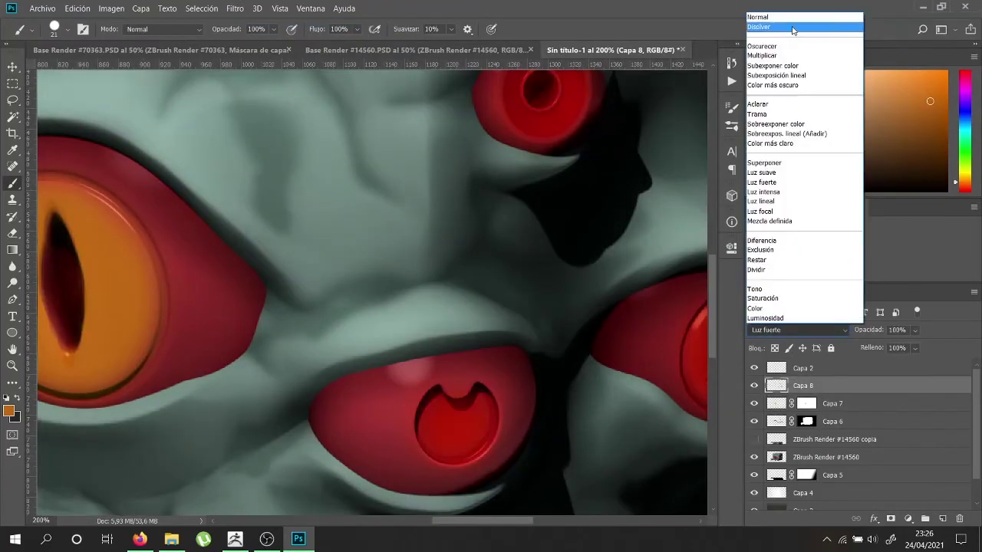
pyautogui.click(767, 15)
# Mask the orange layer and paint dark tapered strokes around the star pupil
pyautogui.hscroll(5, 675, 384)
pyautogui.click(890, 518)
pyautogui.keyDown('alt'); pyautogui.scroll(2, 671, 353); pyautogui.keyUp('alt')
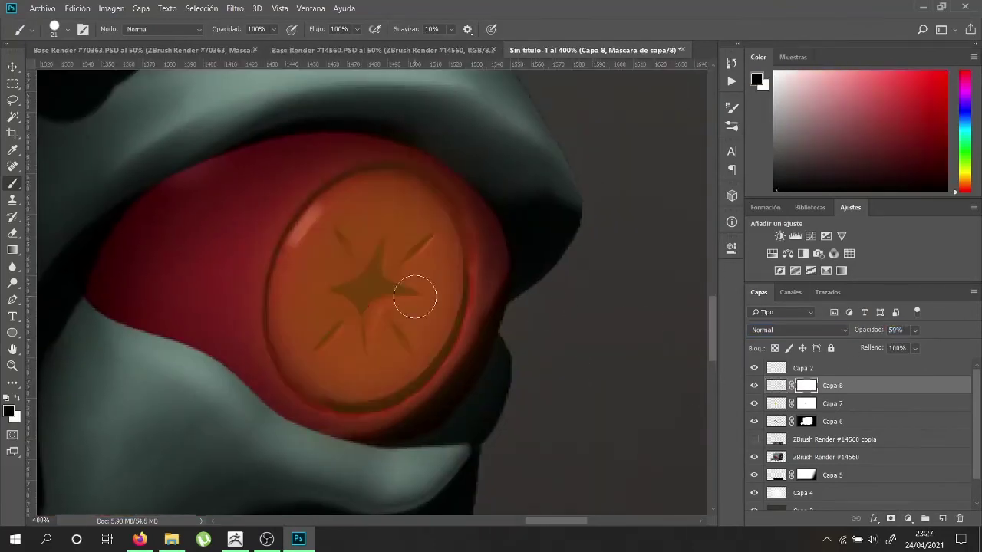
pyautogui.keyDown('alt'); pyautogui.scroll(1, 417, 292); pyautogui.keyUp('alt')
pyautogui.click(61, 29)
pyautogui.moveTo(299, 368); pyautogui.dragTo(331, 331)
pyautogui.moveTo(326, 212); pyautogui.dragTo(346, 250)
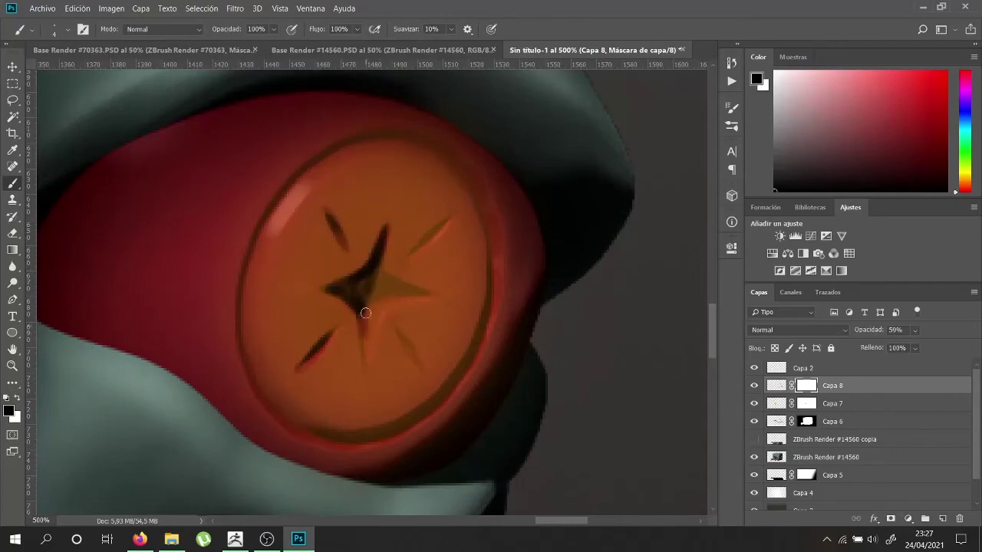
pyautogui.keyDown('alt'); pyautogui.scroll(-3, 431, 237); pyautogui.keyUp('alt')
# Bring the painted star-eye layer up to 100% opacity and fit the whole creature in view
pyautogui.moveTo(575, 421); pyautogui.dragTo(230, 182)
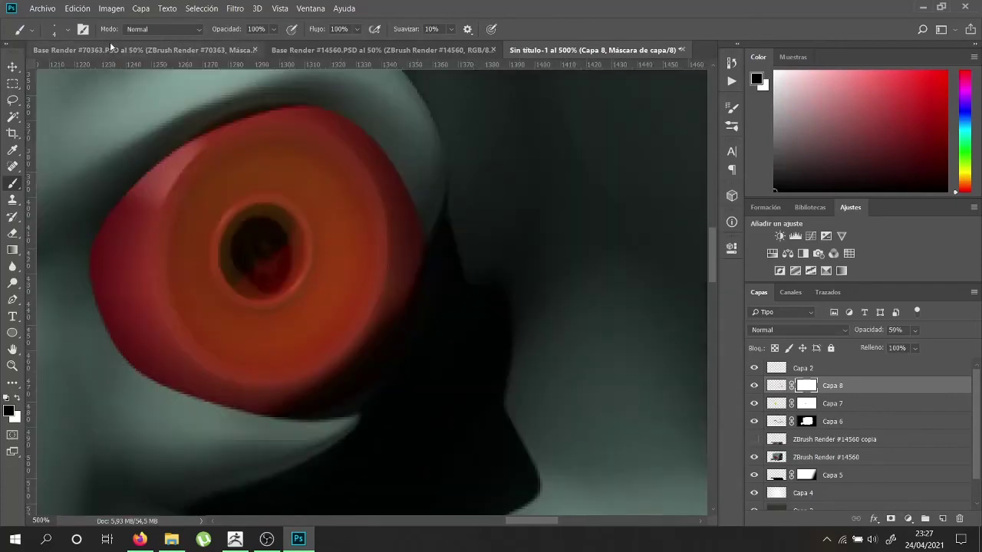
pyautogui.moveTo(253, 237); pyautogui.dragTo(351, 300)
pyautogui.keyDown('alt'); pyautogui.scroll(-2, 351, 300); pyautogui.keyUp('alt')
pyautogui.keyDown('alt'); pyautogui.scroll(2, 110, 231); pyautogui.keyUp('alt')
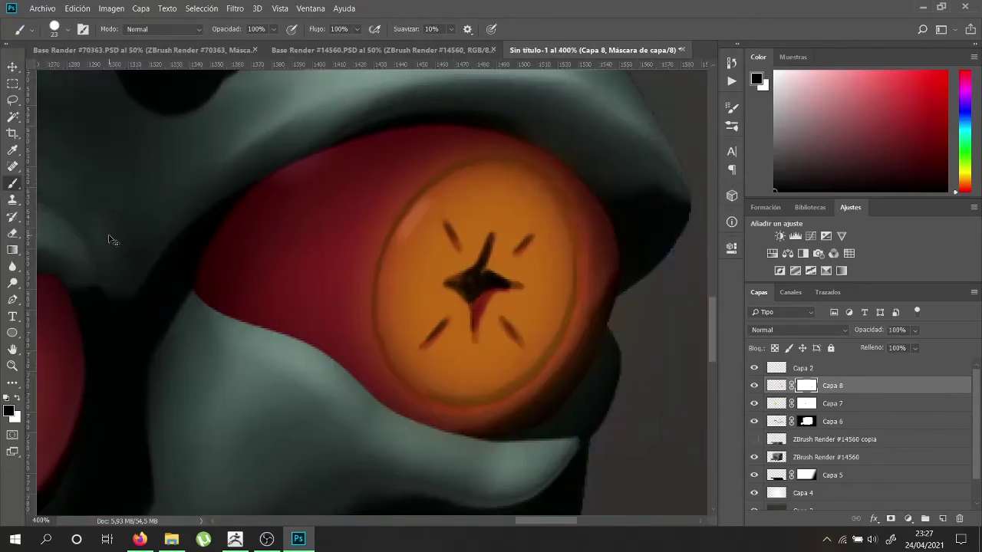
pyautogui.keyDown('alt'); pyautogui.scroll(2, 109, 231); pyautogui.keyUp('alt')
pyautogui.press('0')
pyautogui.hotkey('ctrl', '0')
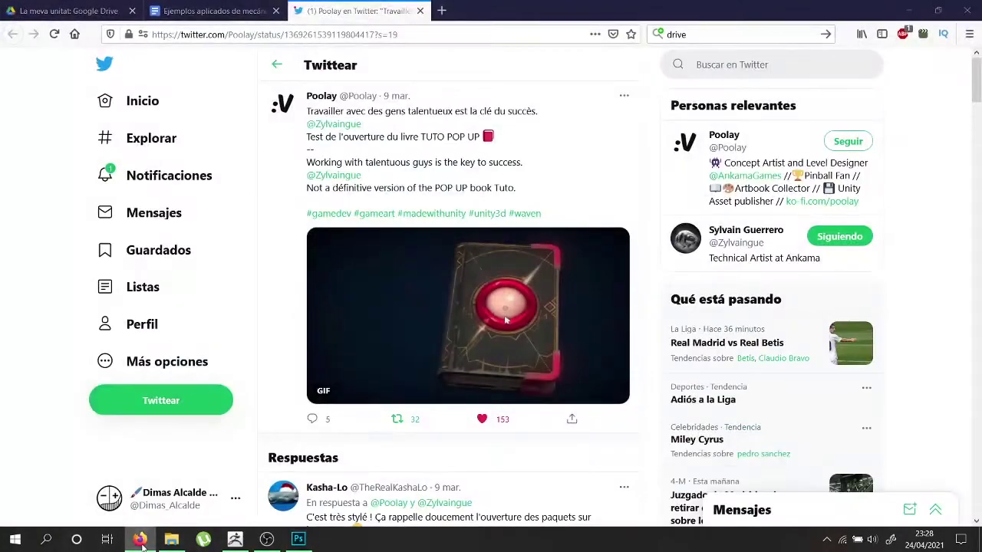
# On a new layer, brush light purple mottled shading across the cube's body
pyautogui.hotkey('ctrl', '1')
pyautogui.hotkey('ctrl', 'shift', 'alt', 'n')
pyautogui.moveTo(964, 192); pyautogui.dragTo(964, 96)
pyautogui.click(804, 115)
pyautogui.press('b')
pyautogui.click(67, 30)
pyautogui.click(318, 172)
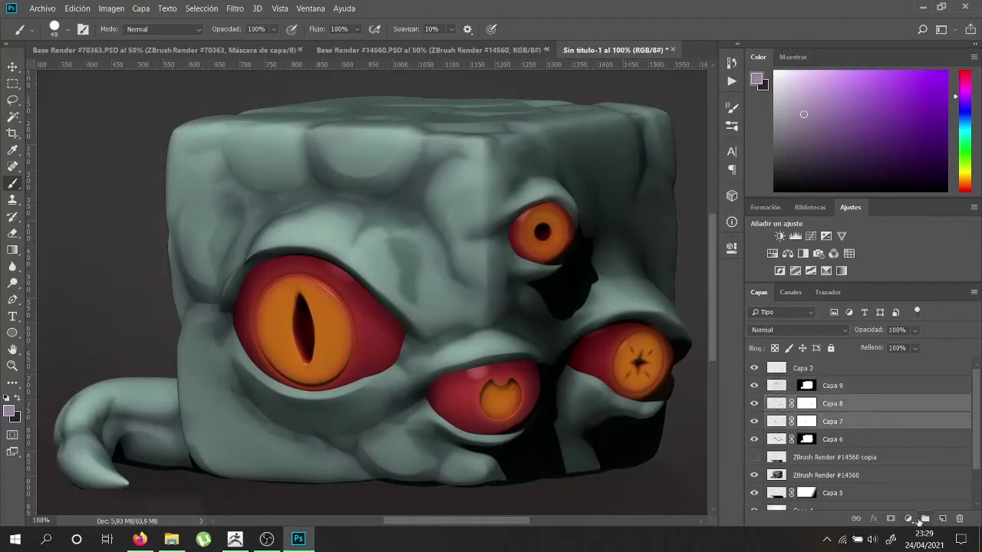
pyautogui.rightClick(832, 403)
# Group Capa 7 and 8, then add a Hue/Saturation adjustment raising the eyes' lightness to +15
pyautogui.click(882, 154)
pyautogui.click(907, 518)
pyautogui.click(843, 396)
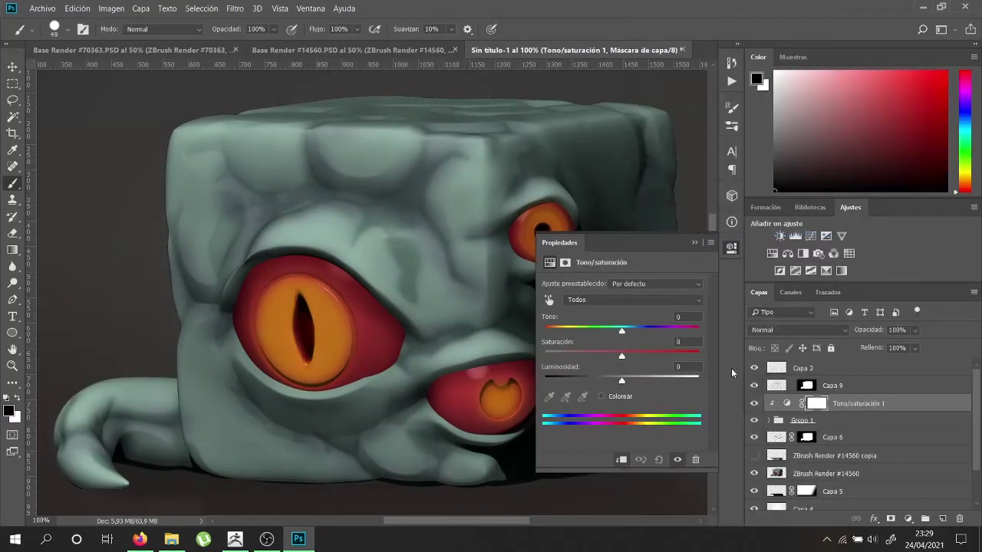
pyautogui.moveTo(621, 332)
pyautogui.mouseDown()
pyautogui.moveTo(575, 333)
pyautogui.moveTo(621, 332)
pyautogui.mouseUp()
pyautogui.moveTo(621, 380); pyautogui.dragTo(633, 383)
pyautogui.click(695, 243)
# Add a second Hue/Saturation layer clipped to the ZBrush render and boost its saturation
pyautogui.click(825, 473)
pyautogui.click(907, 518)
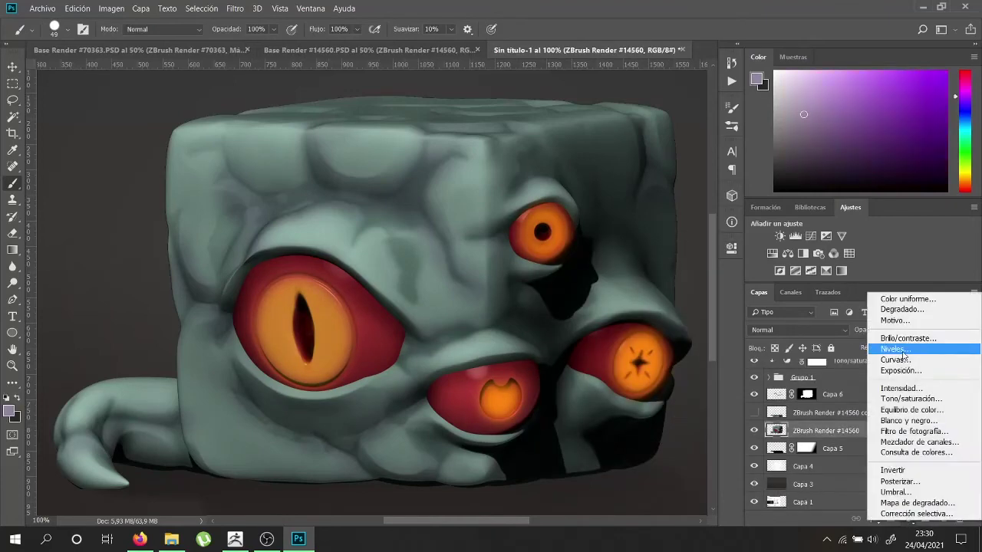
pyautogui.click(843, 421)
pyautogui.rightClick(843, 430)
pyautogui.click(695, 233)
pyautogui.moveTo(621, 356)
pyautogui.mouseDown()
pyautogui.moveTo(663, 357)
pyautogui.moveTo(580, 334)
pyautogui.moveTo(629, 335)
pyautogui.mouseUp()
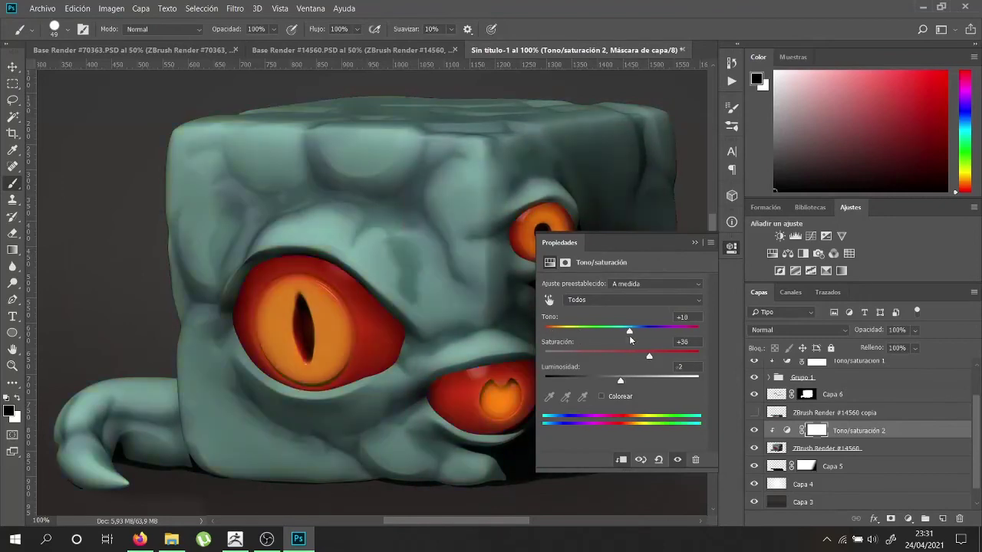
pyautogui.click(602, 395)
pyautogui.click(603, 396)
pyautogui.click(695, 242)
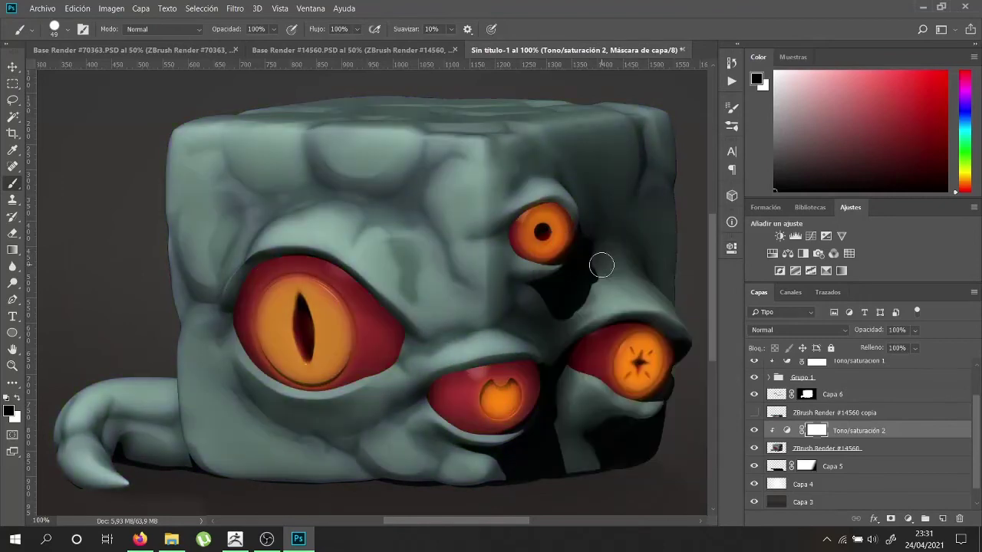
# Start Archivo > Guardar como with PNG chosen as the file type
pyautogui.keyDown('alt'); pyautogui.scroll(-2, 600, 265); pyautogui.keyUp('alt')
pyautogui.click(42, 8)
pyautogui.click(54, 145)
pyautogui.click(283, 254)
pyautogui.click(162, 430)
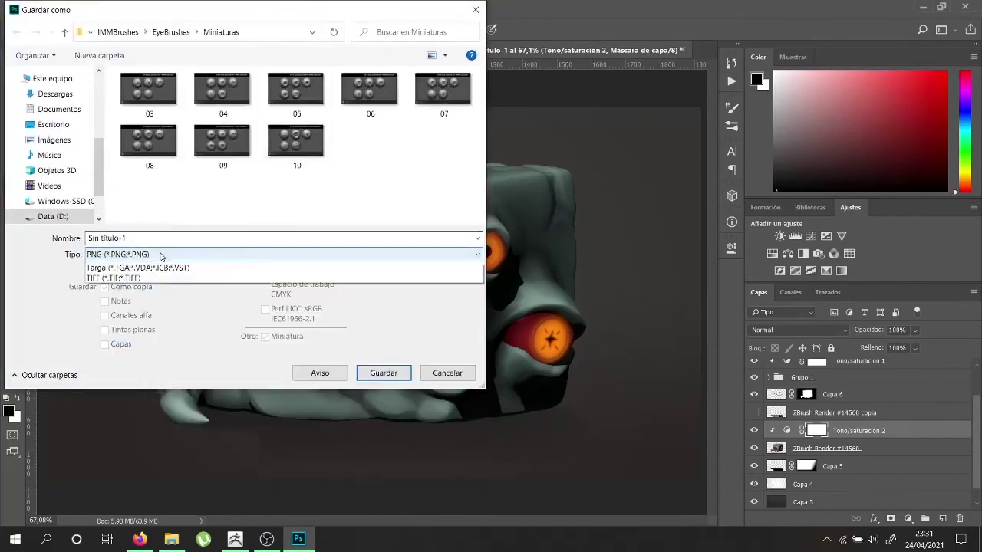
# Save the painted render as Creature_01.png
pyautogui.write('_01')
pyautogui.press('Return')
# Save the layered version in Photoshop PSD format as Creature.psd
pyautogui.press('Return')
pyautogui.hotkey('ctrl', 'shift', 's')
pyautogui.click(283, 254)
pyautogui.click(250, 280)
pyautogui.click(284, 254)
pyautogui.click(253, 276)
pyautogui.write('Creature')
pyautogui.press('Return')
pyautogui.scroll(-2, 824, 372)
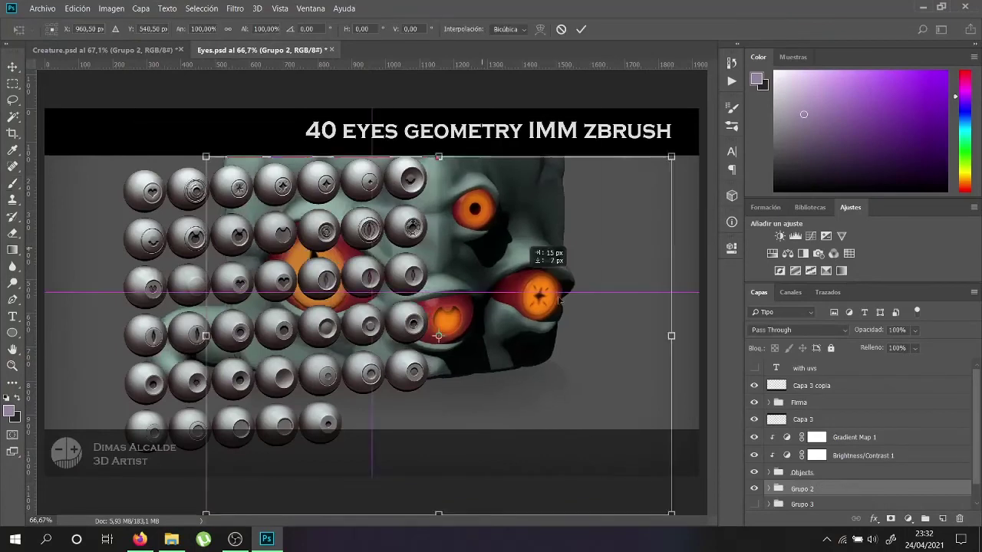
# Free Transform the pasted creature larger and further right
pyautogui.moveTo(207, 154)
pyautogui.mouseDown()
pyautogui.moveTo(286, 201)
pyautogui.moveTo(307, 177)
pyautogui.mouseUp()
pyautogui.moveTo(679, 274); pyautogui.dragTo(701, 333)
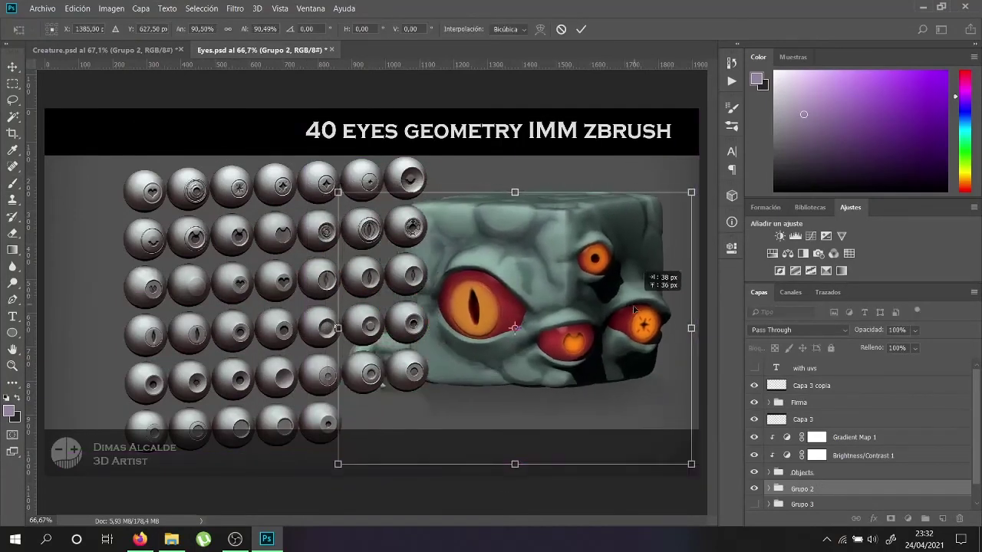
pyautogui.moveTo(330, 192); pyautogui.dragTo(326, 187)
# Shift the eye grid group to the left
pyautogui.press('Return')
pyautogui.click(802, 471)
pyautogui.hotkey('ctrl', 't')
pyautogui.moveTo(378, 306); pyautogui.dragTo(320, 306)
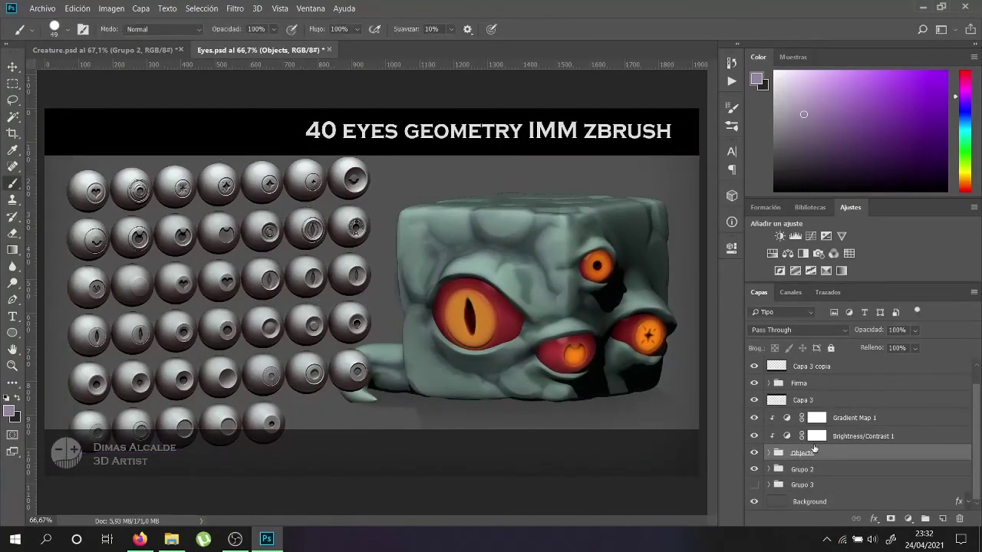
# Enlarge and reposition the creature group, then fade its left tentacle with a mask gradient
pyautogui.click(802, 469)
pyautogui.hotkey('ctrl', 't')
pyautogui.moveTo(361, 449); pyautogui.dragTo(344, 469)
pyautogui.moveTo(552, 337); pyautogui.dragTo(565, 360)
pyautogui.press('Return')
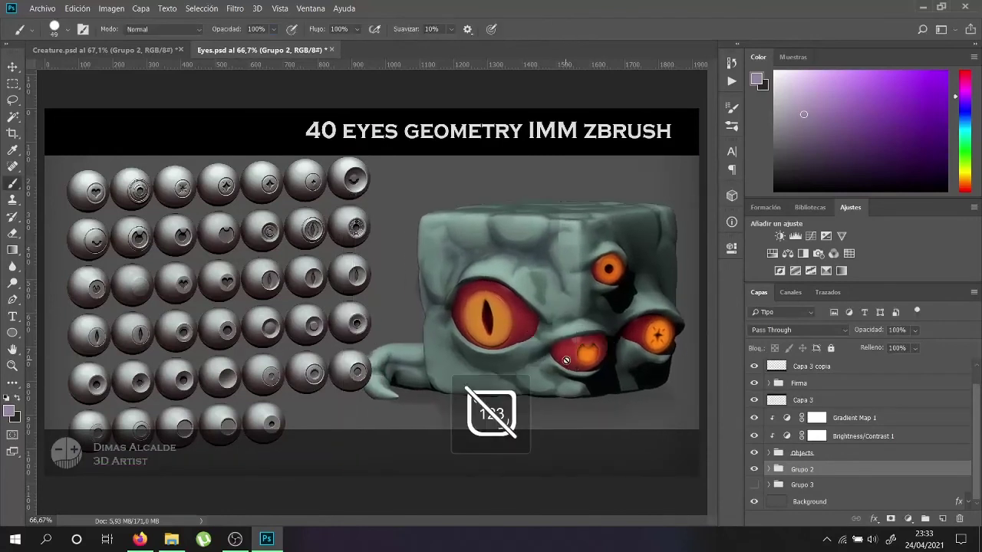
pyautogui.press('g')
pyautogui.moveTo(375, 371); pyautogui.dragTo(432, 371)
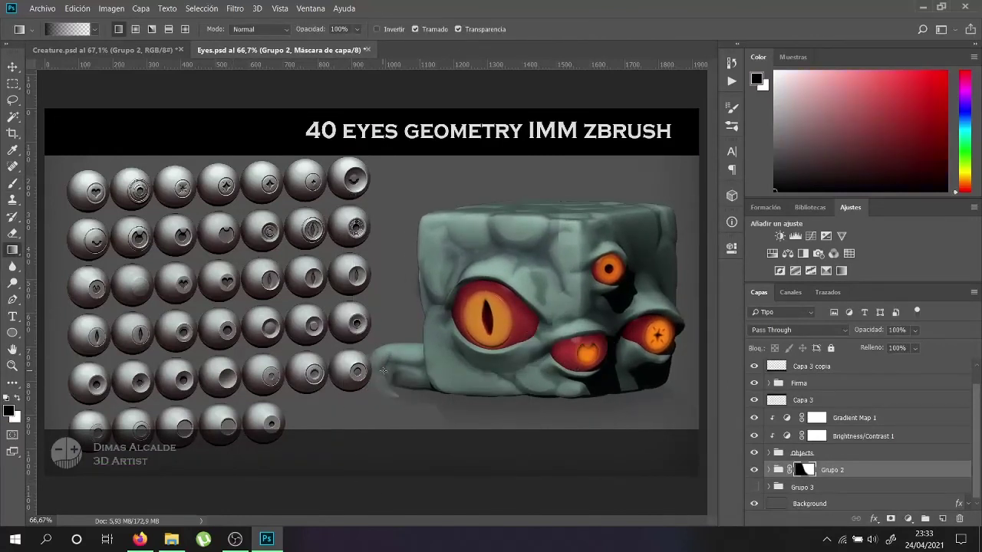
# Add a new layer above the creature and set an orange brush at size 12
pyautogui.keyDown('alt'); pyautogui.scroll(2, 491, 330); pyautogui.keyUp('alt')
pyautogui.keyDown('alt'); pyautogui.scroll(3, 491, 329); pyautogui.keyUp('alt')
pyautogui.click(942, 520)
pyautogui.click(54, 30)
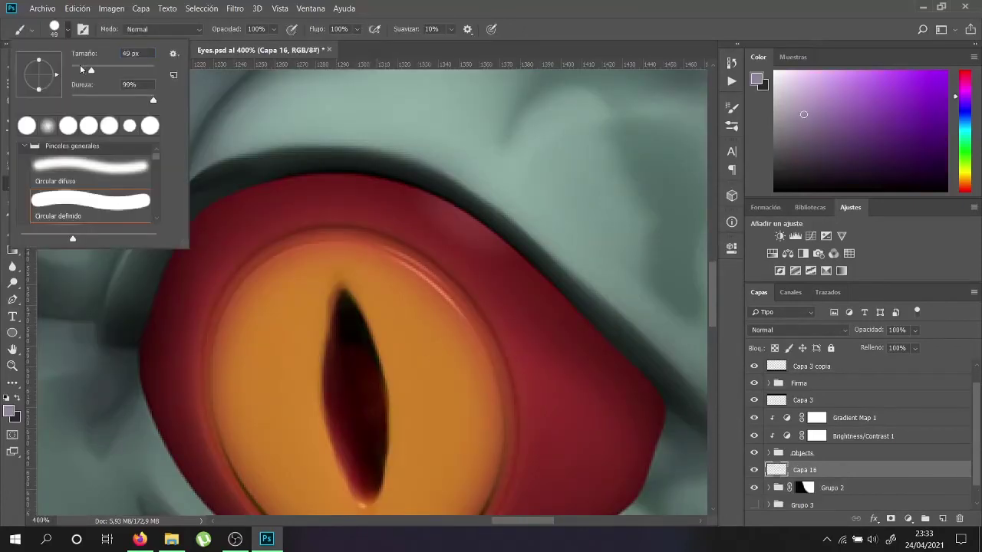
pyautogui.keyDown('alt'); pyautogui.click(276, 299); pyautogui.keyUp('alt')
pyautogui.click(54, 30)
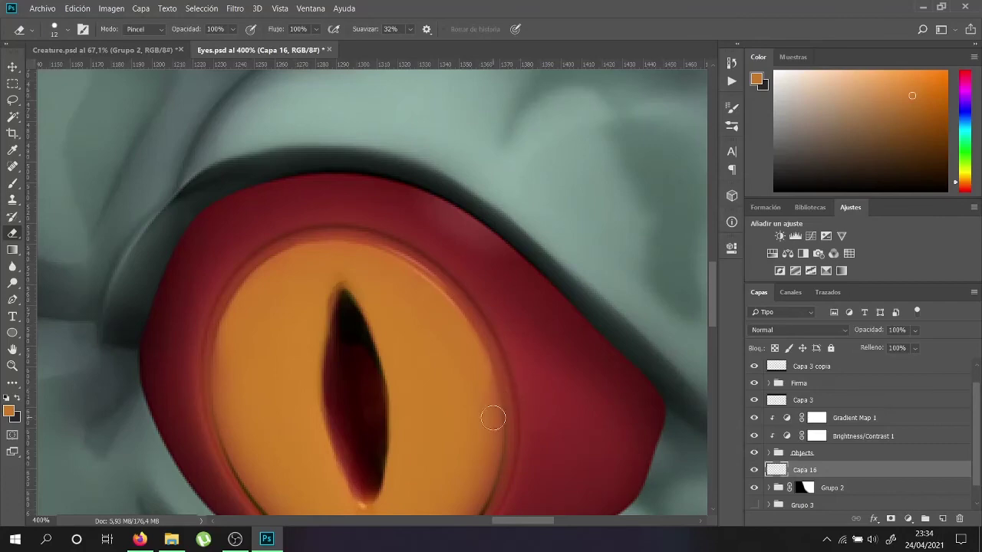
# Fit the whole image in view and begin a Save As with PNG as the type
pyautogui.hotkey('ctrl', '0')
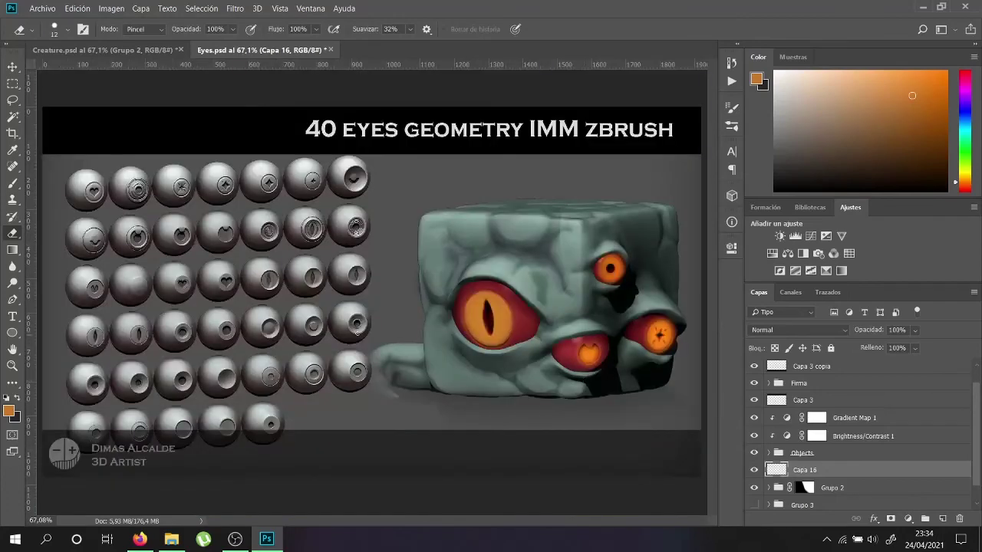
pyautogui.hotkey('ctrl', 'shift', 's')
pyautogui.click(284, 254)
pyautogui.click(202, 434)
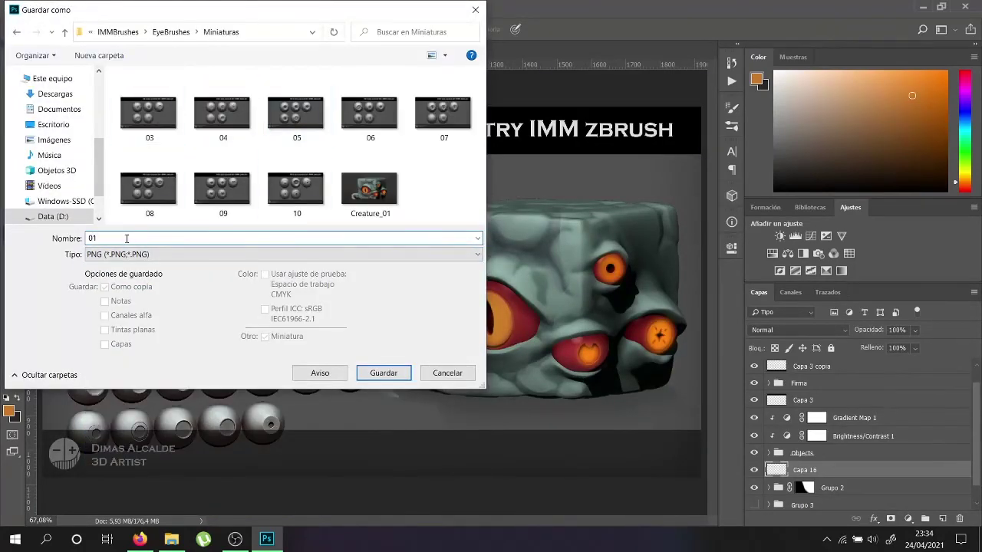
# Save the promo image as PNG in Miniaturas with default PNG options
pyautogui.click(383, 373)
pyautogui.click(588, 153)
pyautogui.click(33, 7)
pyautogui.click(57, 144)
pyautogui.click(284, 253)
pyautogui.click(108, 430)
pyautogui.doubleClick(296, 108)
pyautogui.click(391, 373)
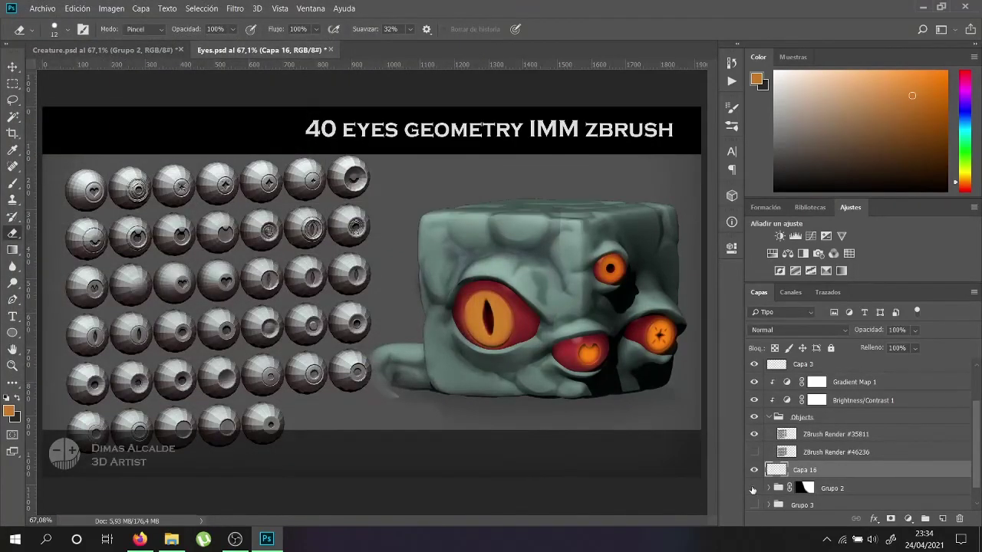
# Replace the creature with the updated paste and Free Transform it into place on the right
pyautogui.scroll(-1, 805, 484)
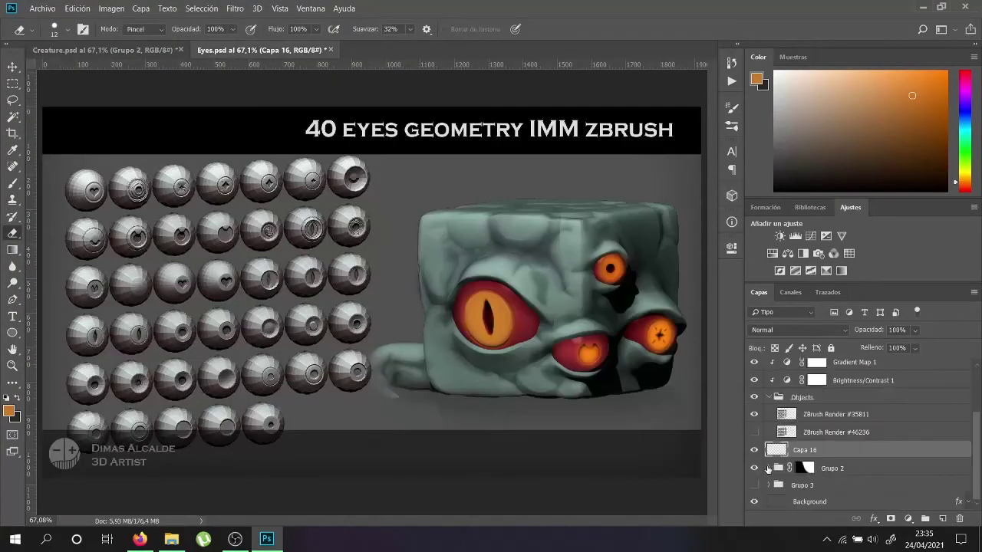
pyautogui.click(770, 467)
pyautogui.click(807, 414)
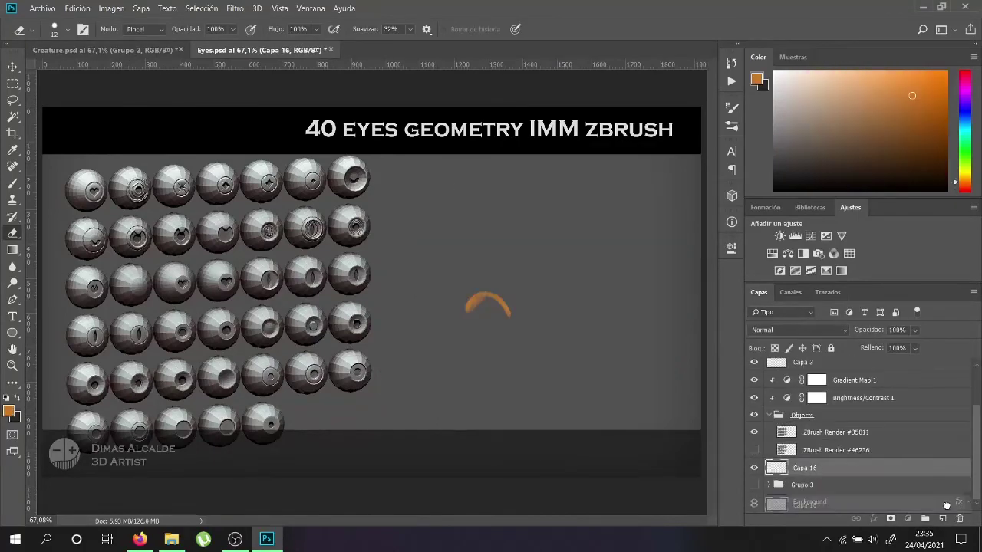
pyautogui.hotkey('ctrl', 'Tab')
pyautogui.hotkey('ctrl', 'Tab')
pyautogui.hotkey('ctrl', 't')
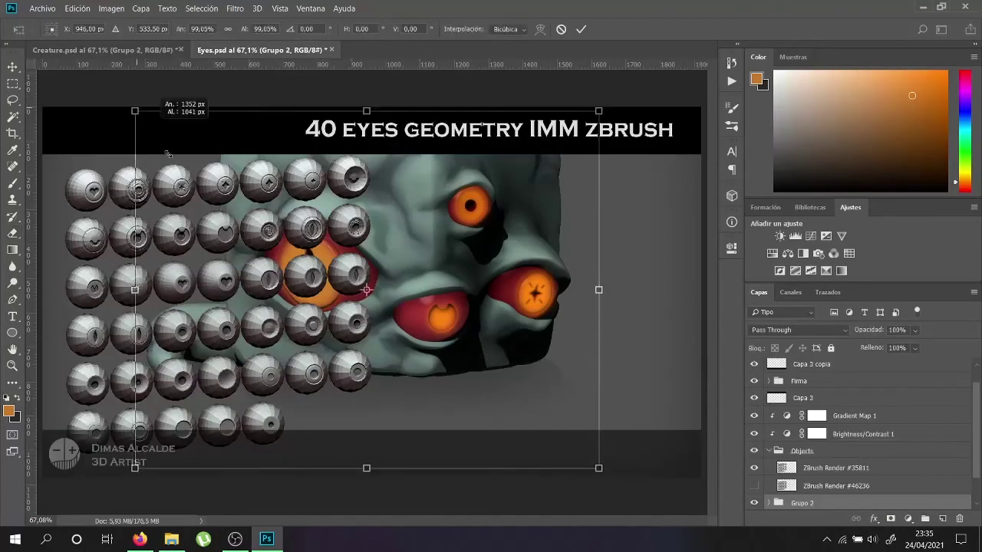
pyautogui.moveTo(570, 287)
pyautogui.mouseDown()
pyautogui.moveTo(593, 343)
pyautogui.moveTo(591, 335)
pyautogui.mouseUp()
pyautogui.press('Return')
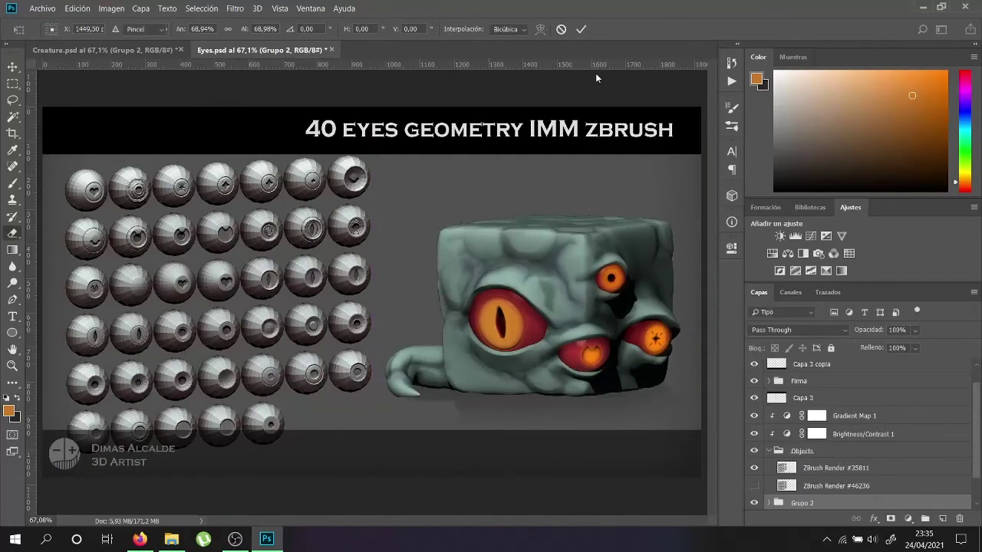
# Add a new layer for eye touch-ups, fit the image in view, and check the eye grid render
pyautogui.press('e')
pyautogui.keyDown('alt'); pyautogui.scroll(5, 536, 324); pyautogui.keyUp('alt')
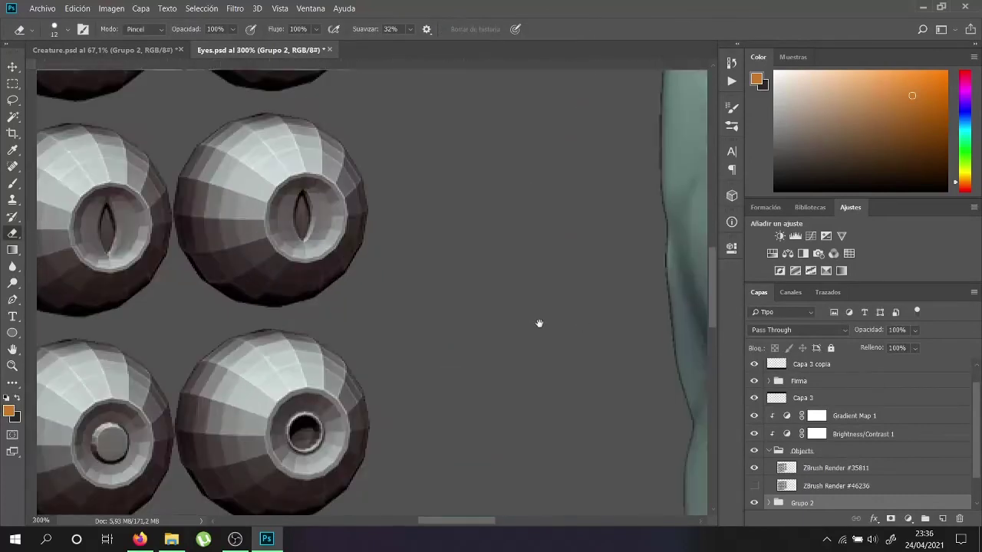
pyautogui.hotkey('ctrl', 'alt', 'shift', 'n')
pyautogui.press('b')
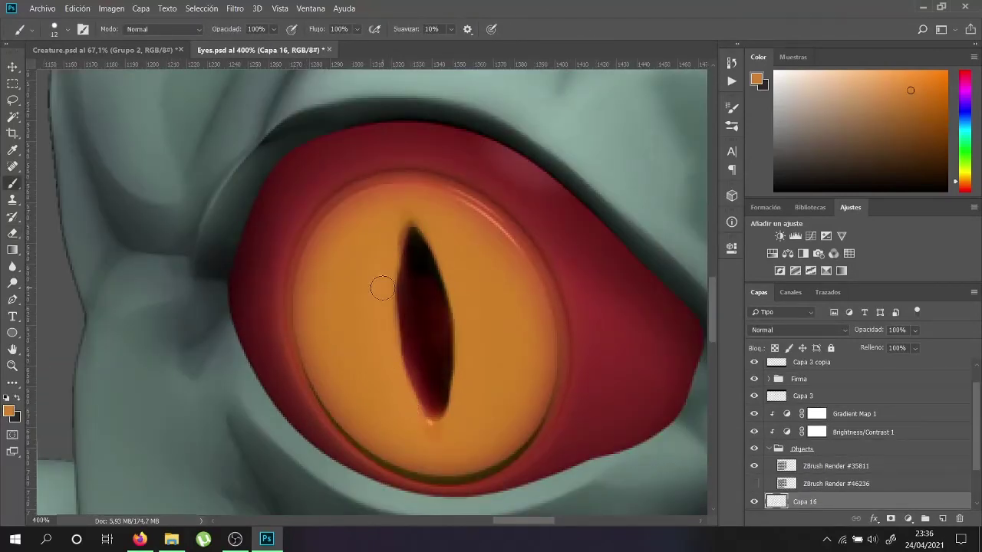
pyautogui.hotkey('ctrl', '0')
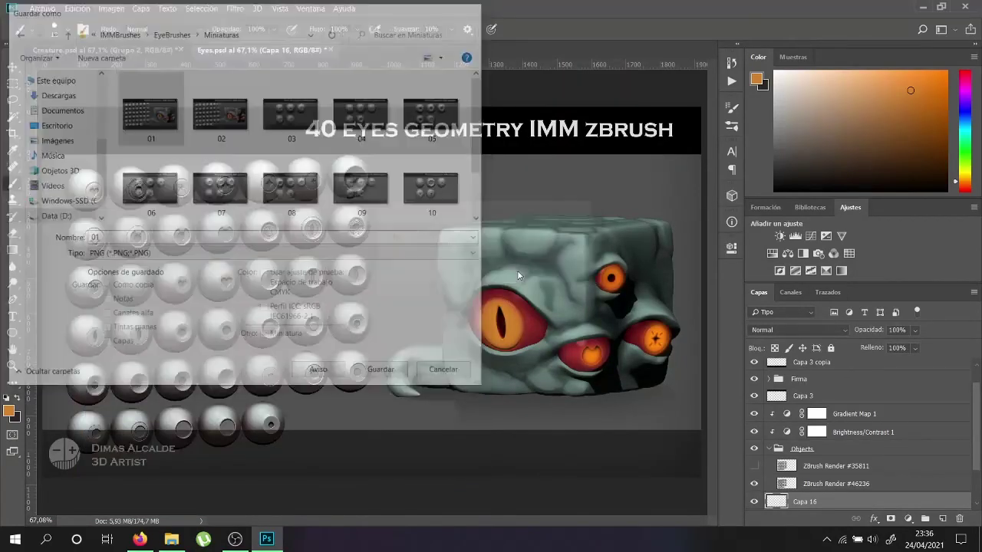
pyautogui.click(754, 466)
pyautogui.click(754, 463)
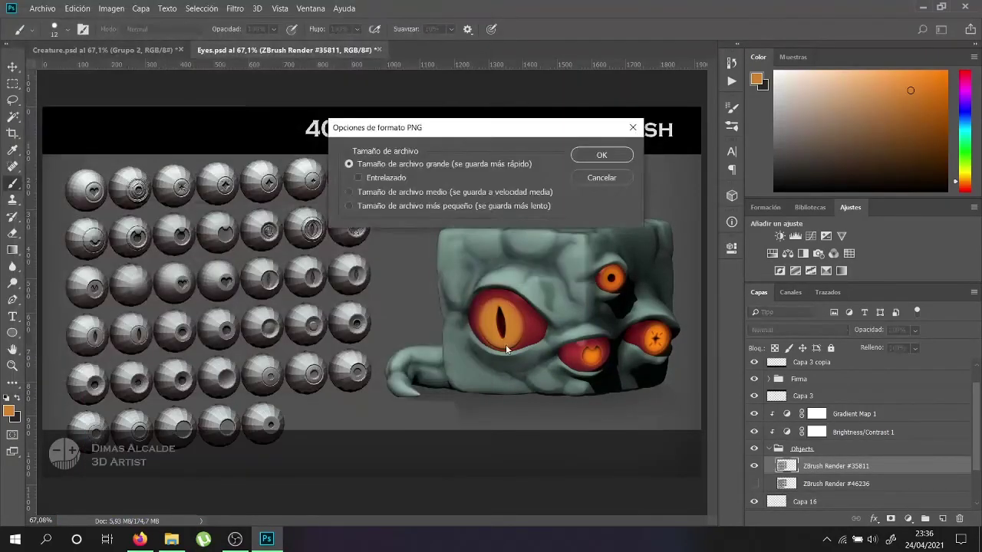
# Close Eyes.psd and Creature.psd, answering the save-changes prompt
pyautogui.click(376, 50)
pyautogui.click(187, 50)
pyautogui.click(473, 210)
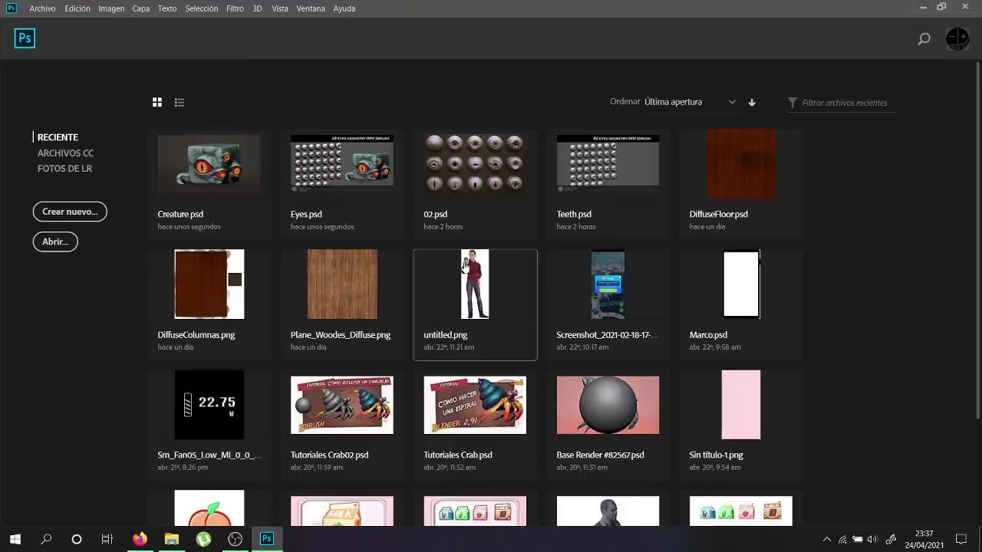